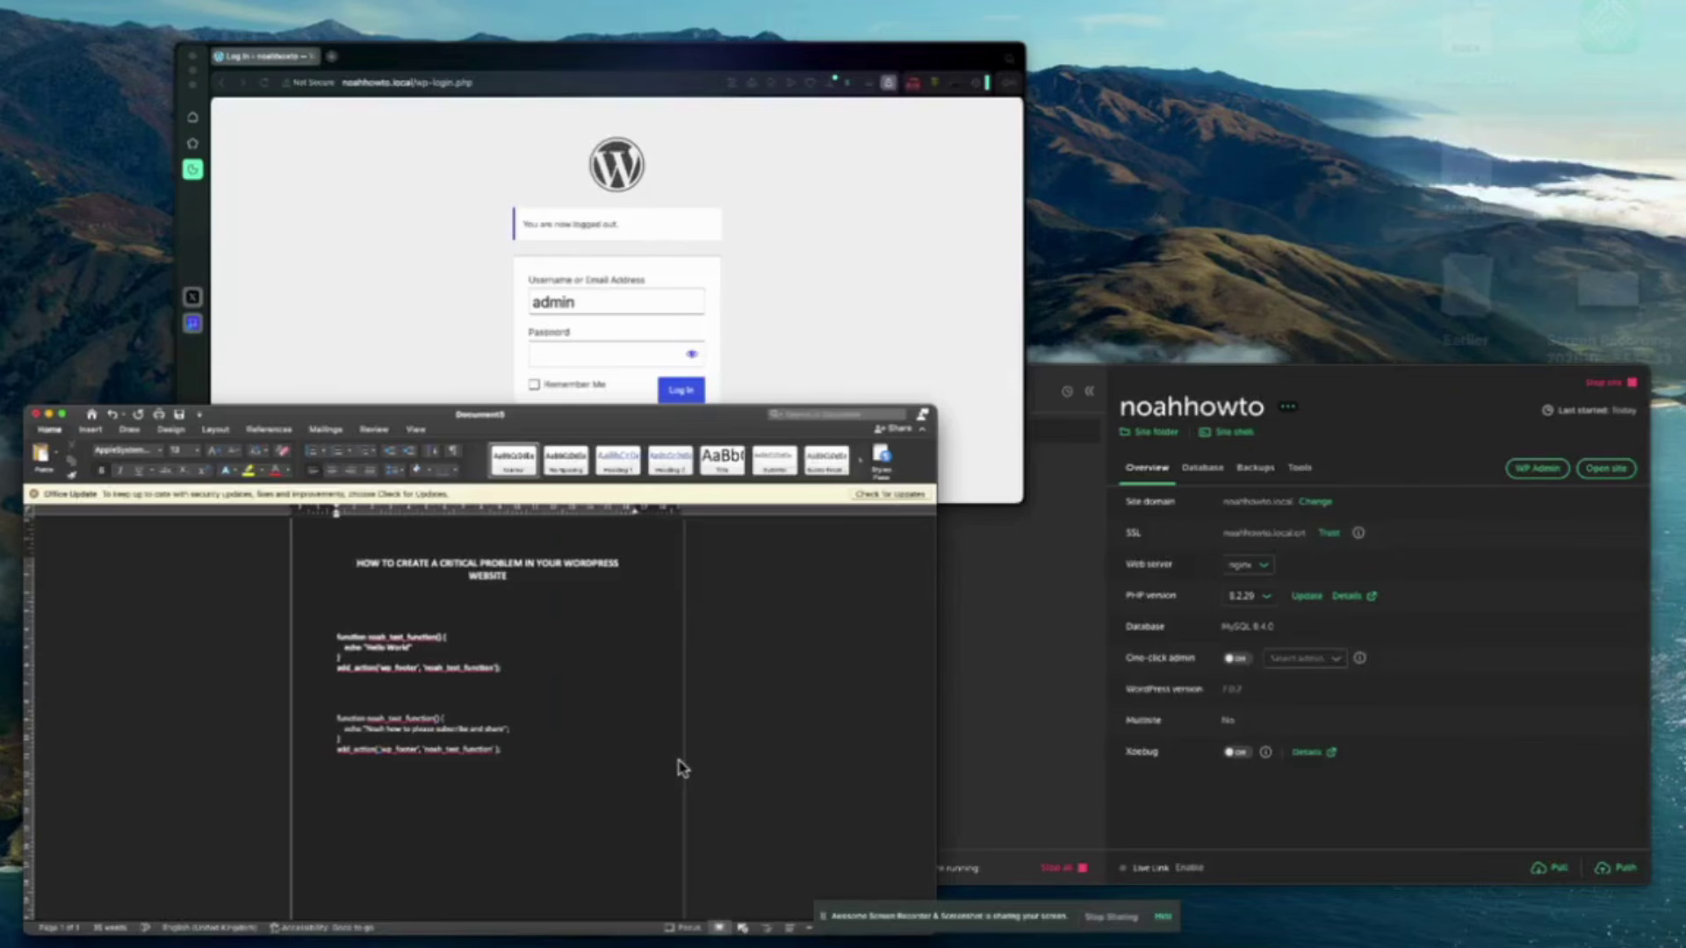
Switch to the browser window showing the noahhowto WordPress login page.
{"action": "key", "text": "ctrl+Up"}
{"action": "left_click", "coordinate": [767, 357]}
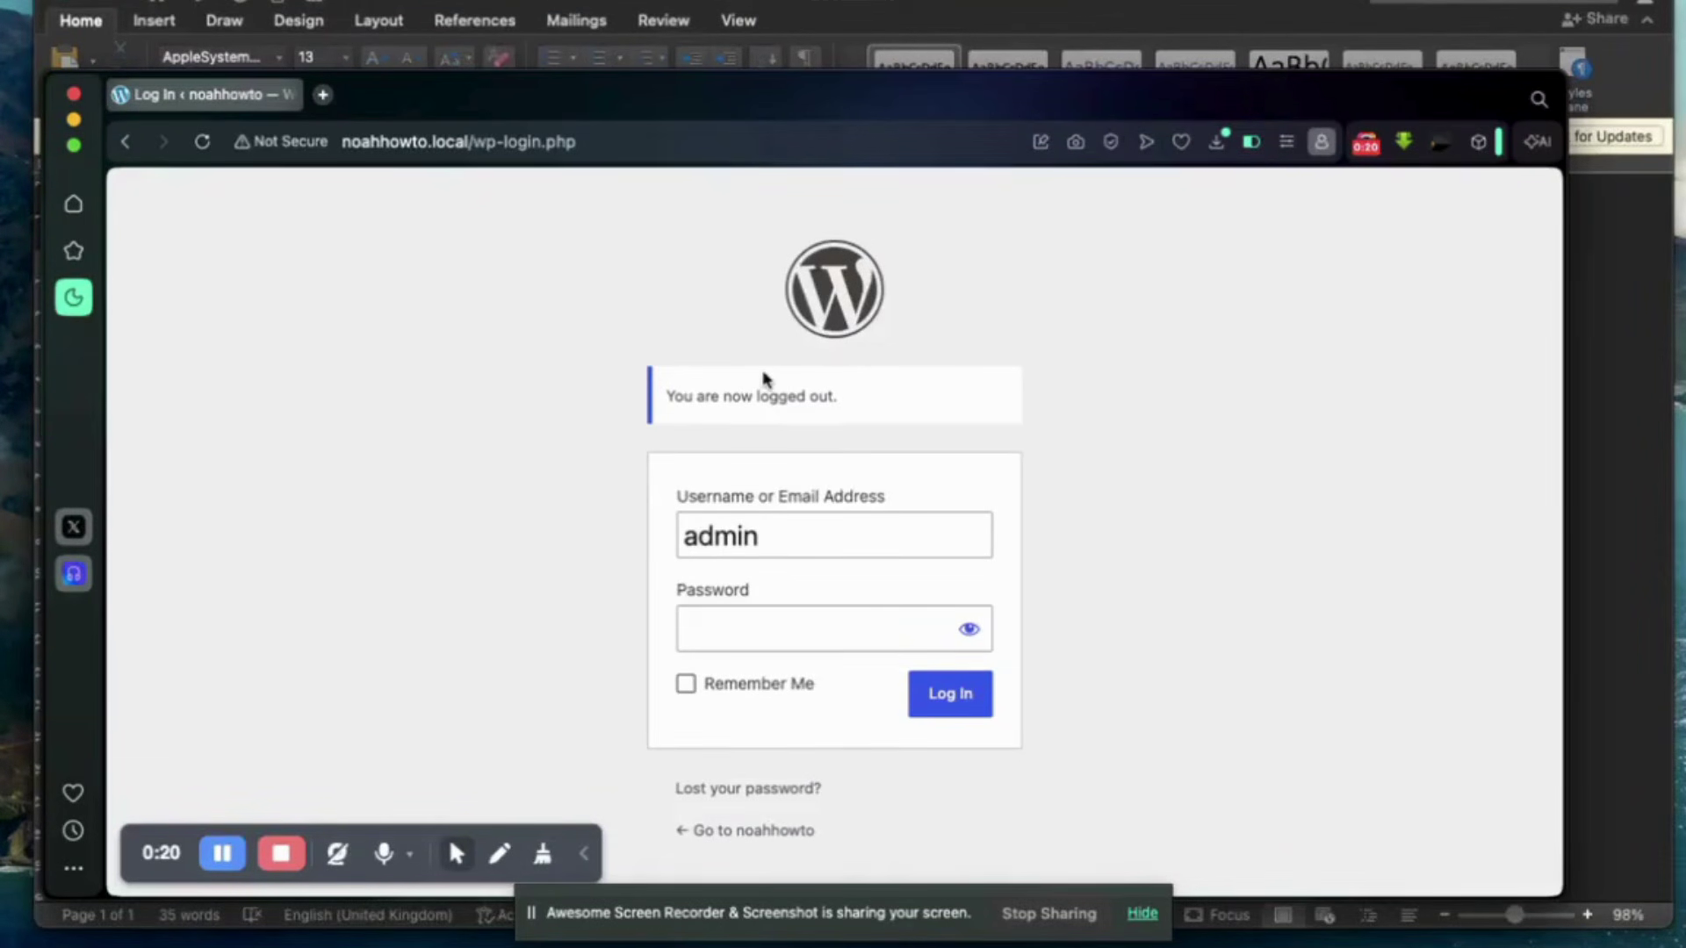
Log in to the noahhowto WordPress site with the account password.
{"action": "left_click", "coordinate": [783, 639]}
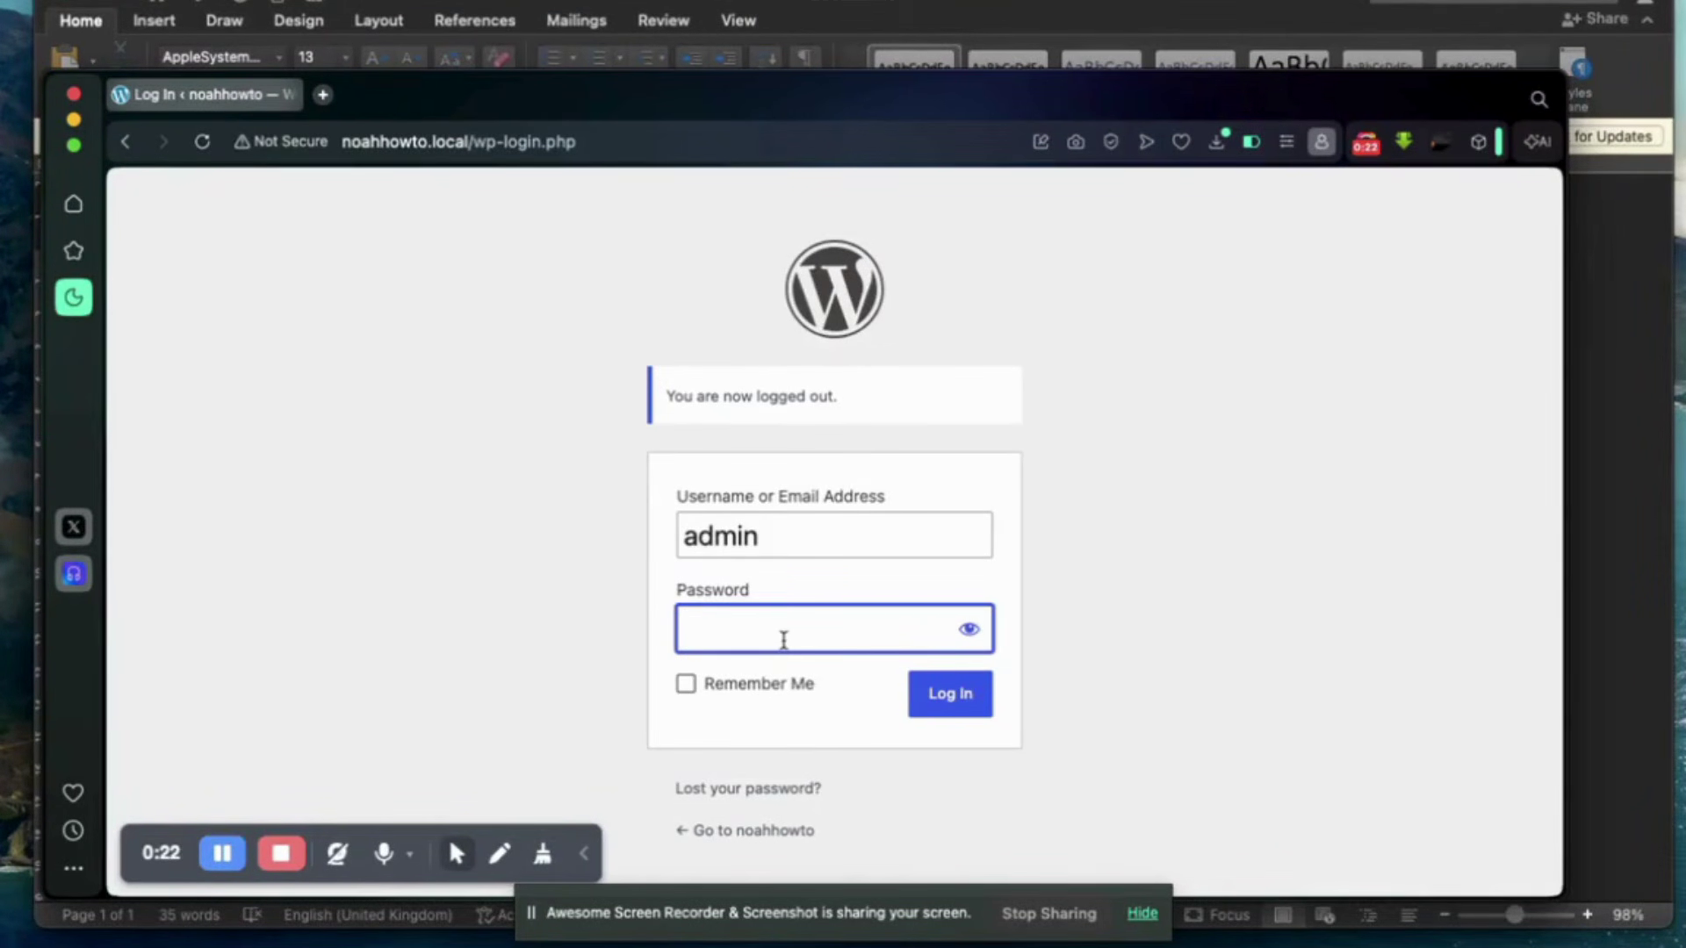
{"action": "type", "text": "admin"}
{"action": "left_click", "coordinate": [940, 703]}
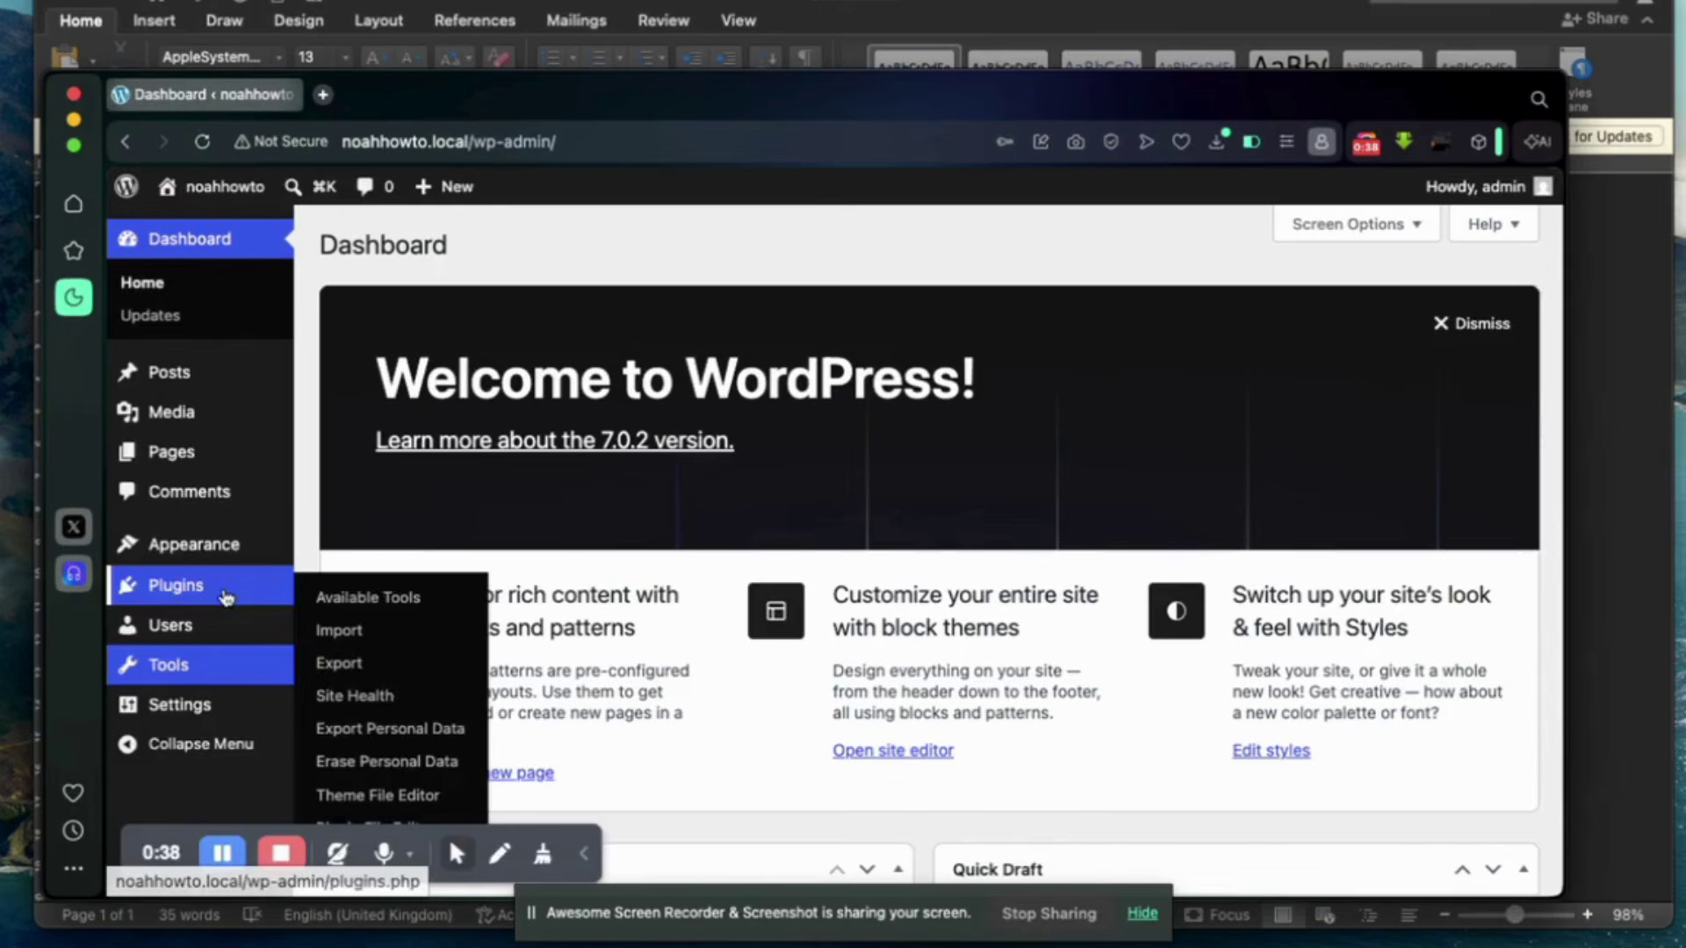
{"action": "mouse_move", "coordinate": [202, 593]}
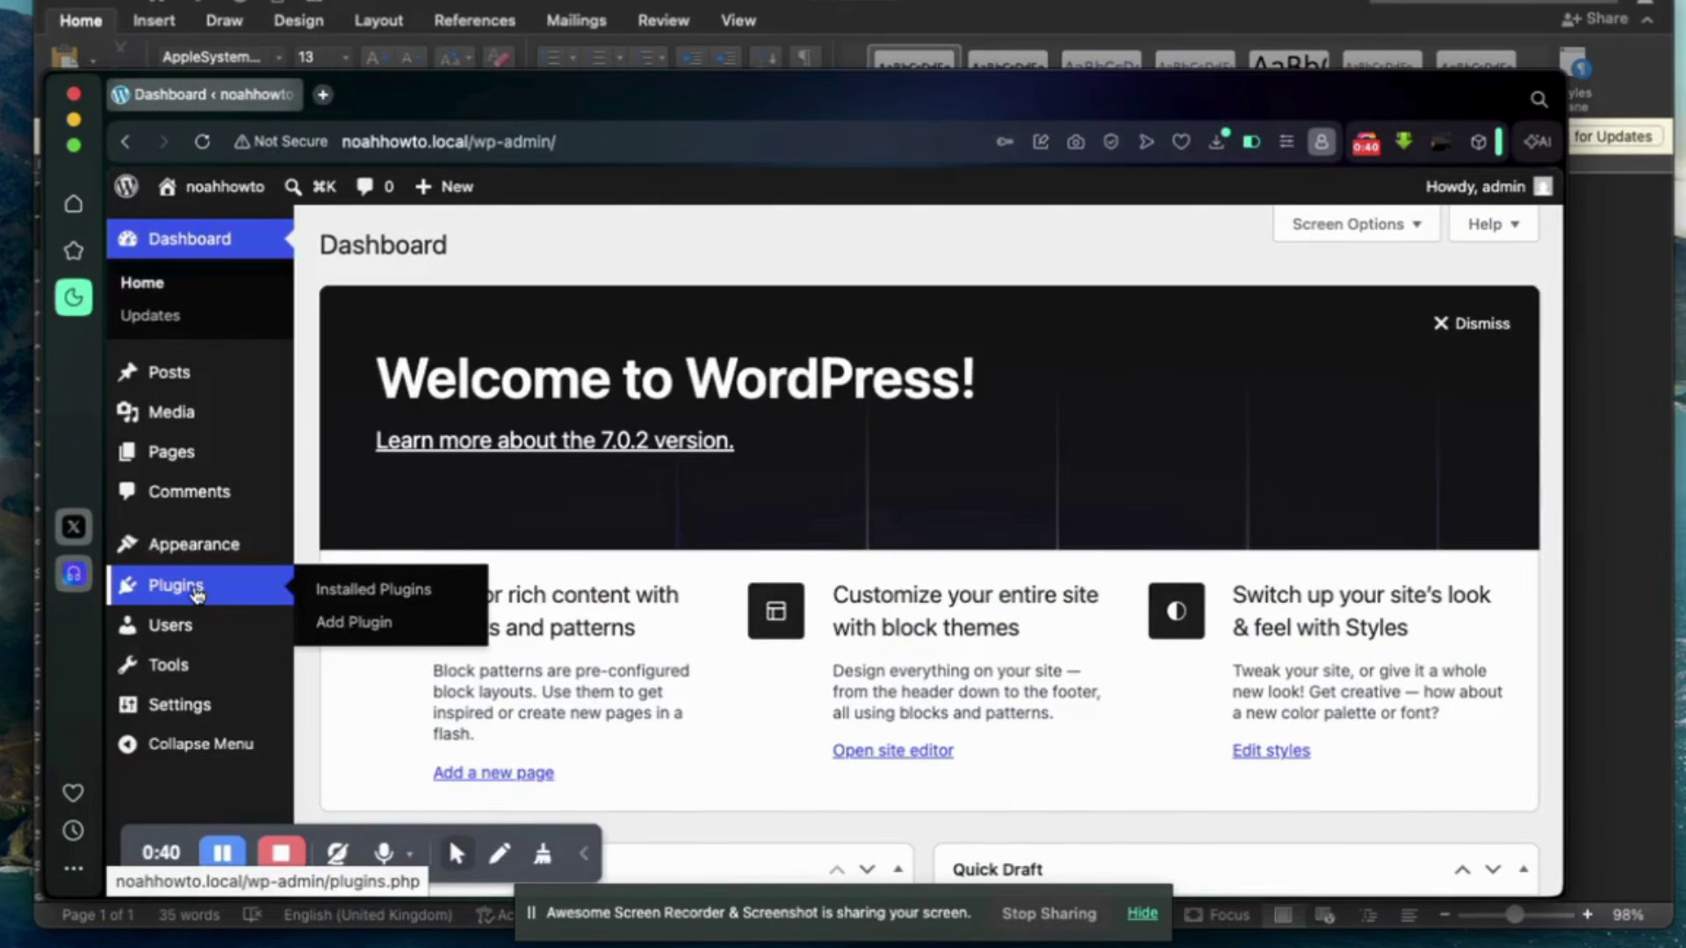
Search plugins for 'code snippet', install Code Snippets, and dismiss the AutoUpdate popup.
{"action": "left_click", "coordinate": [354, 623]}
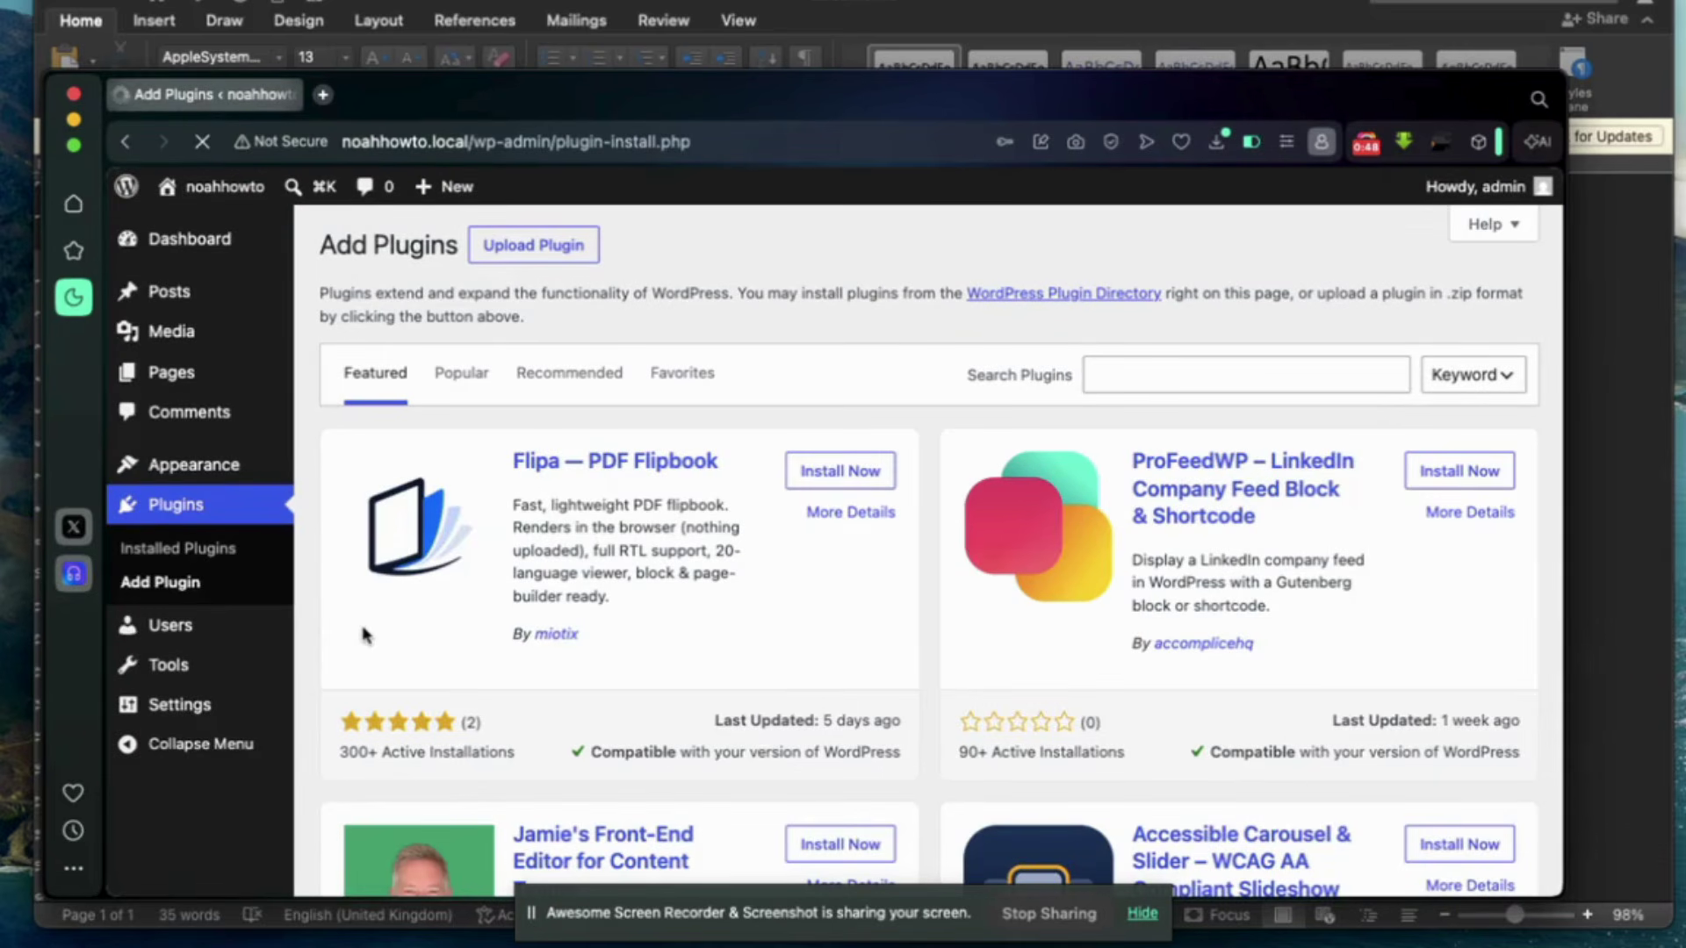
{"action": "left_click", "coordinate": [1146, 377]}
{"action": "type", "text": "code"}
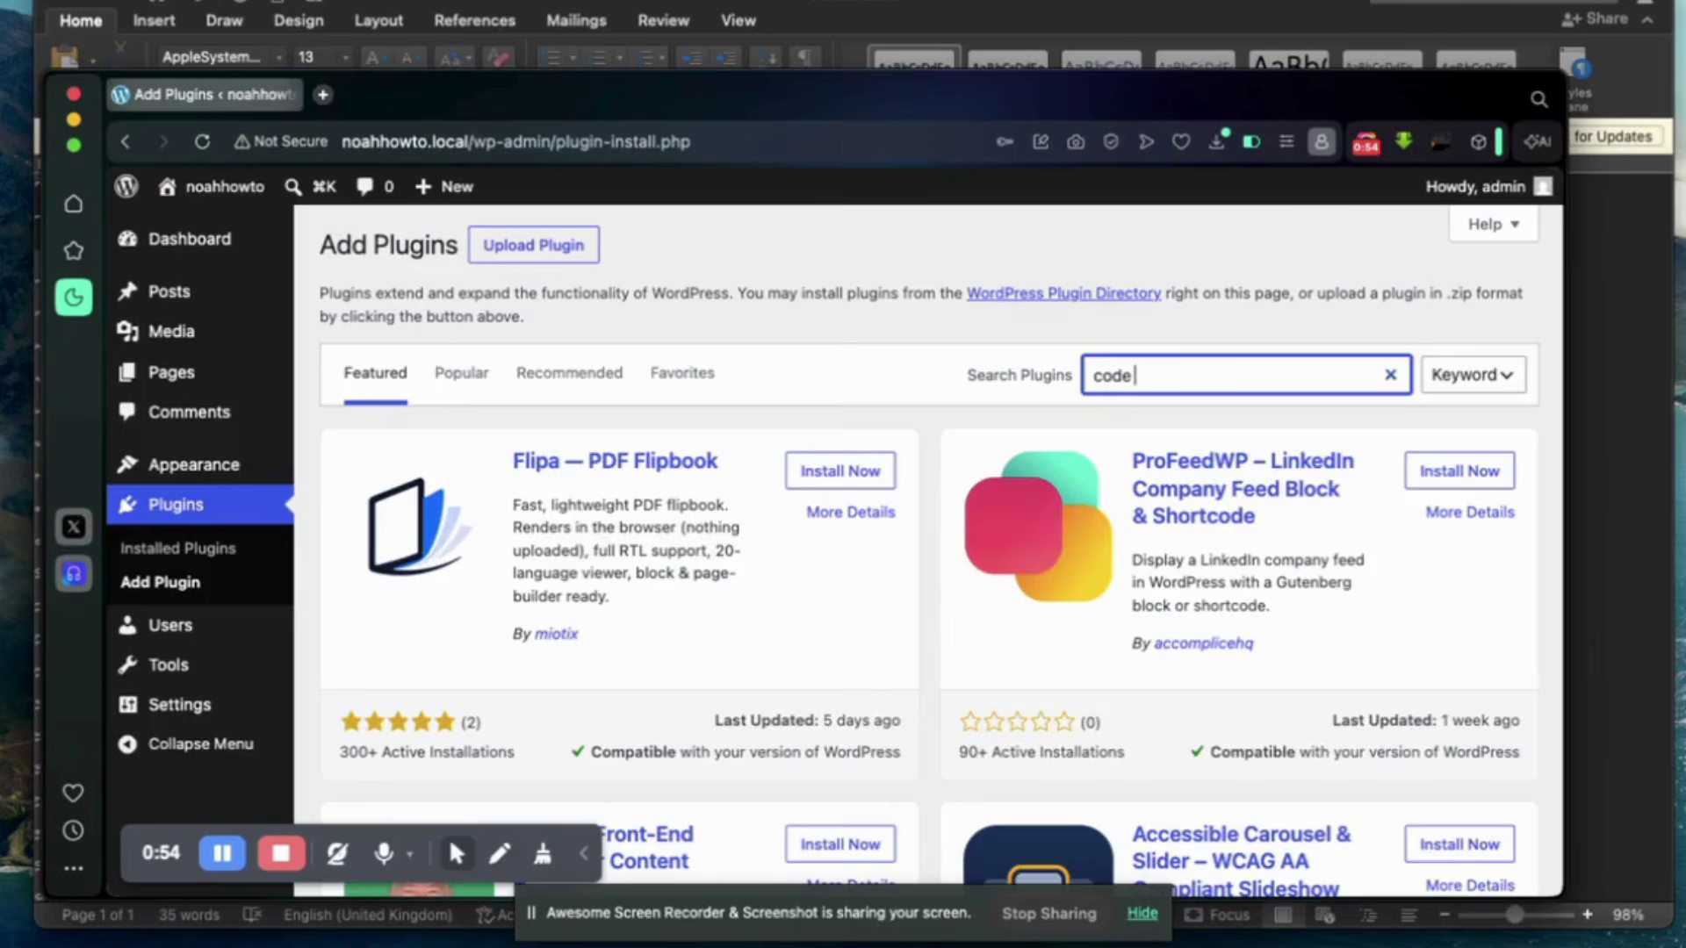
{"action": "key", "text": "Return"}
{"action": "type", "text": "sni"}
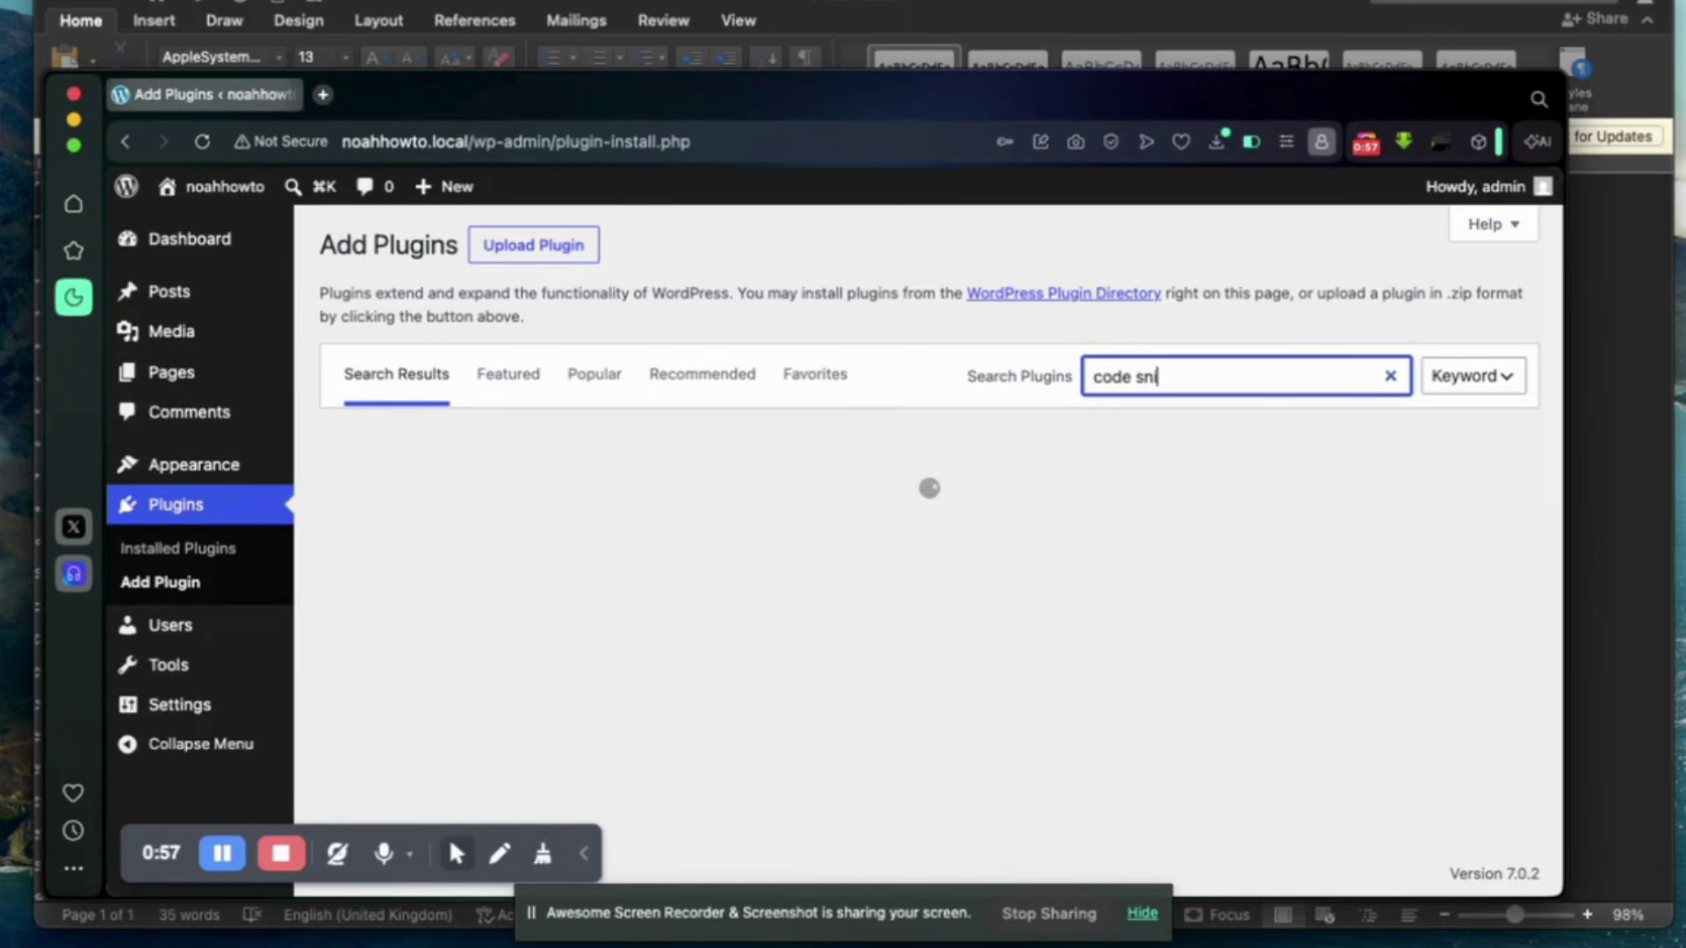
{"action": "type", "text": "ppet"}
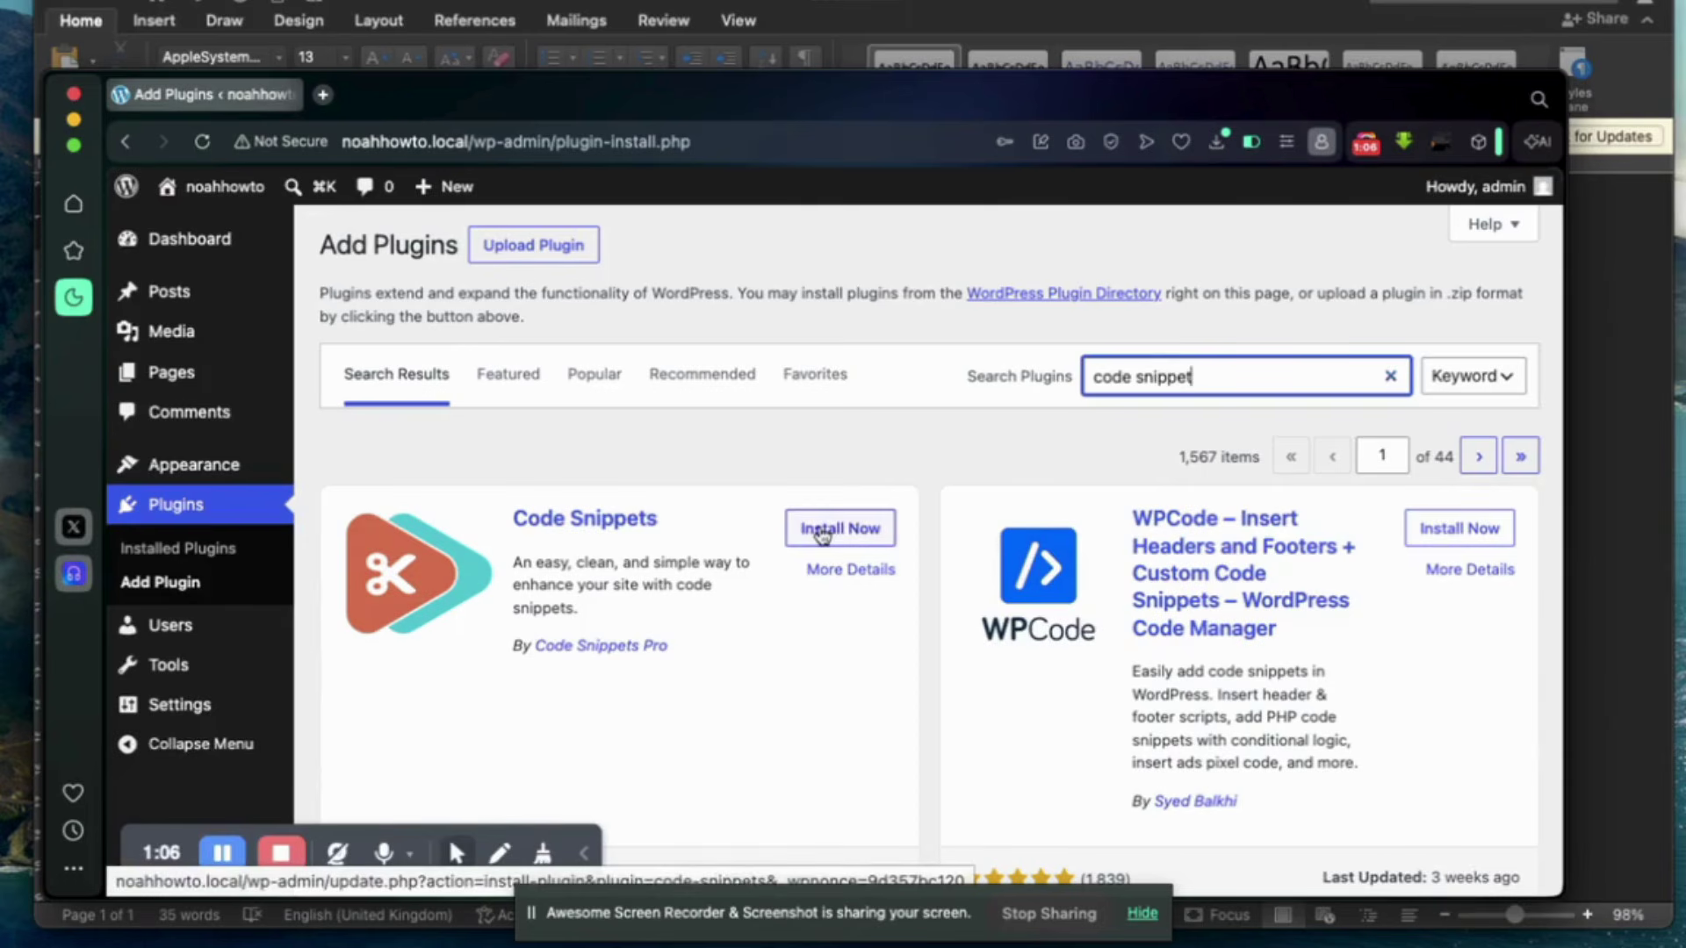
{"action": "left_click", "coordinate": [857, 529]}
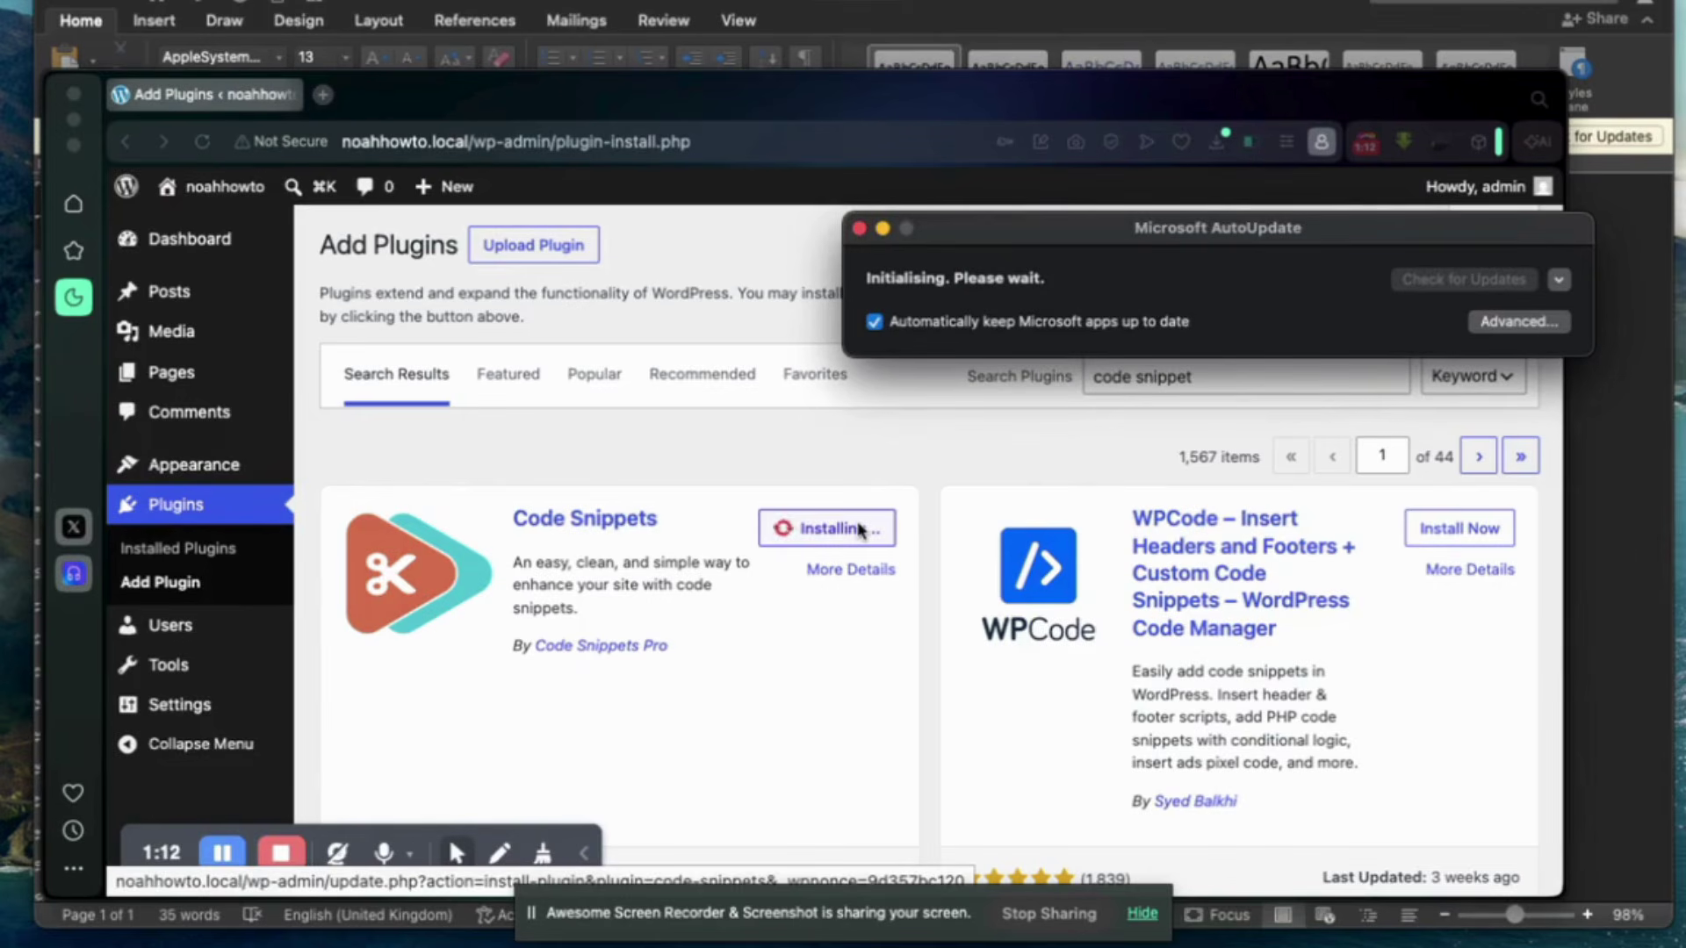
{"action": "left_click", "coordinate": [860, 229]}
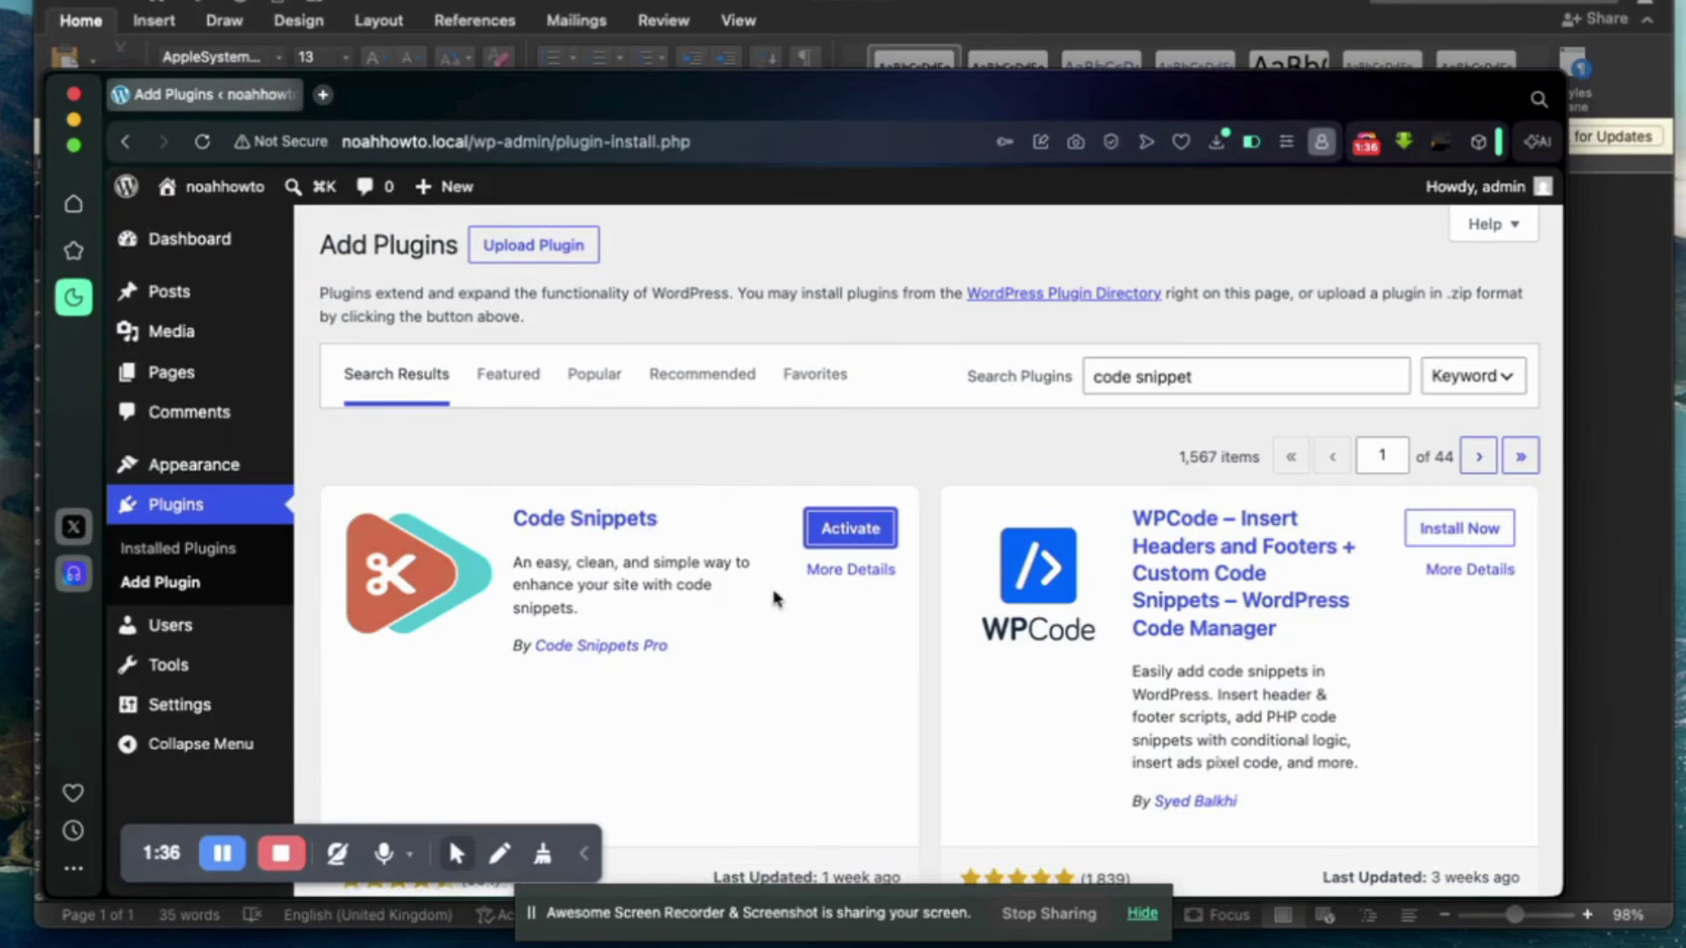
Activate Code Snippets, then start a new snippet via Snippets > Add New.
{"action": "left_click", "coordinate": [830, 535]}
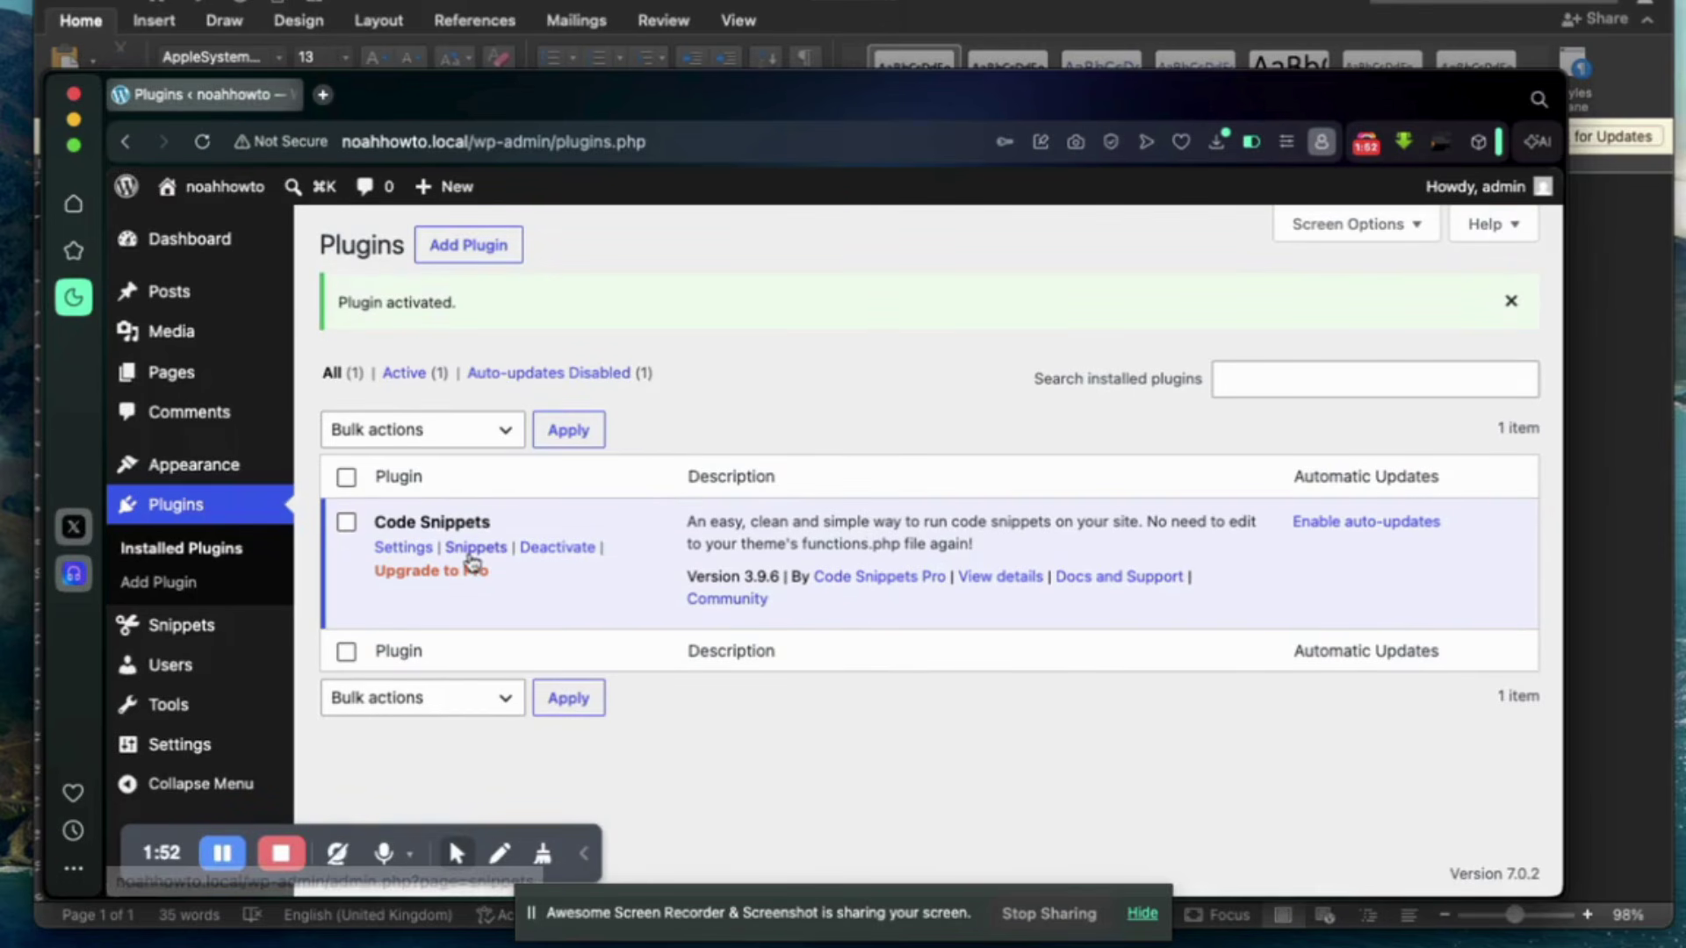
{"action": "mouse_move", "coordinate": [224, 634]}
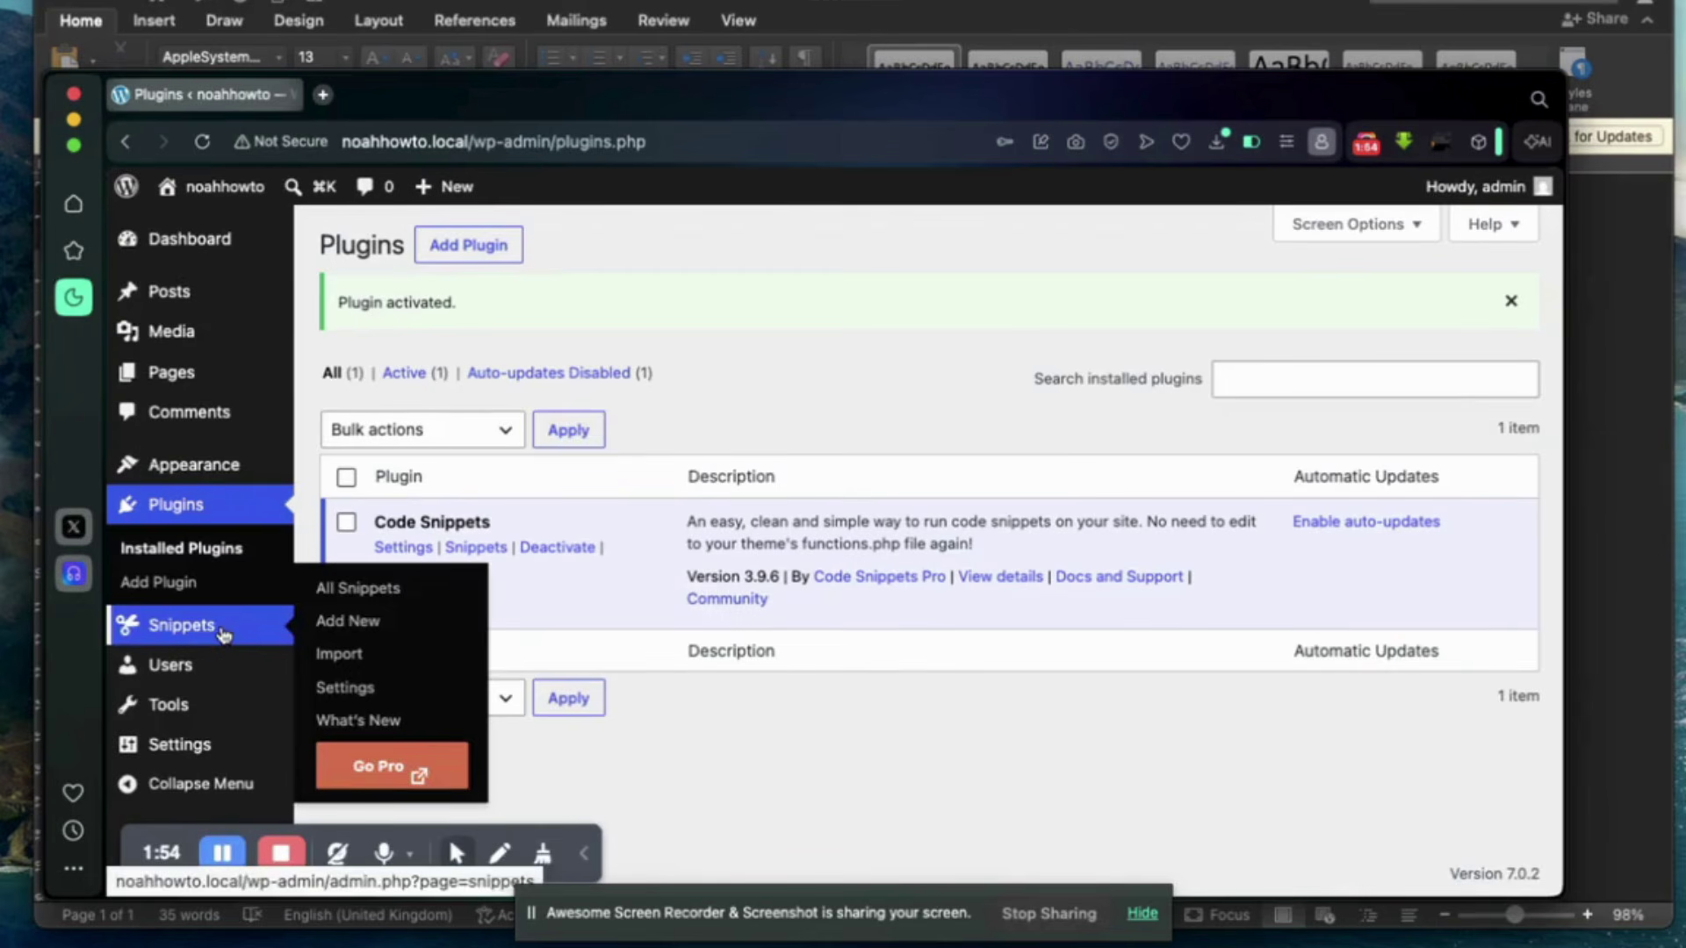
{"action": "left_click", "coordinate": [346, 624]}
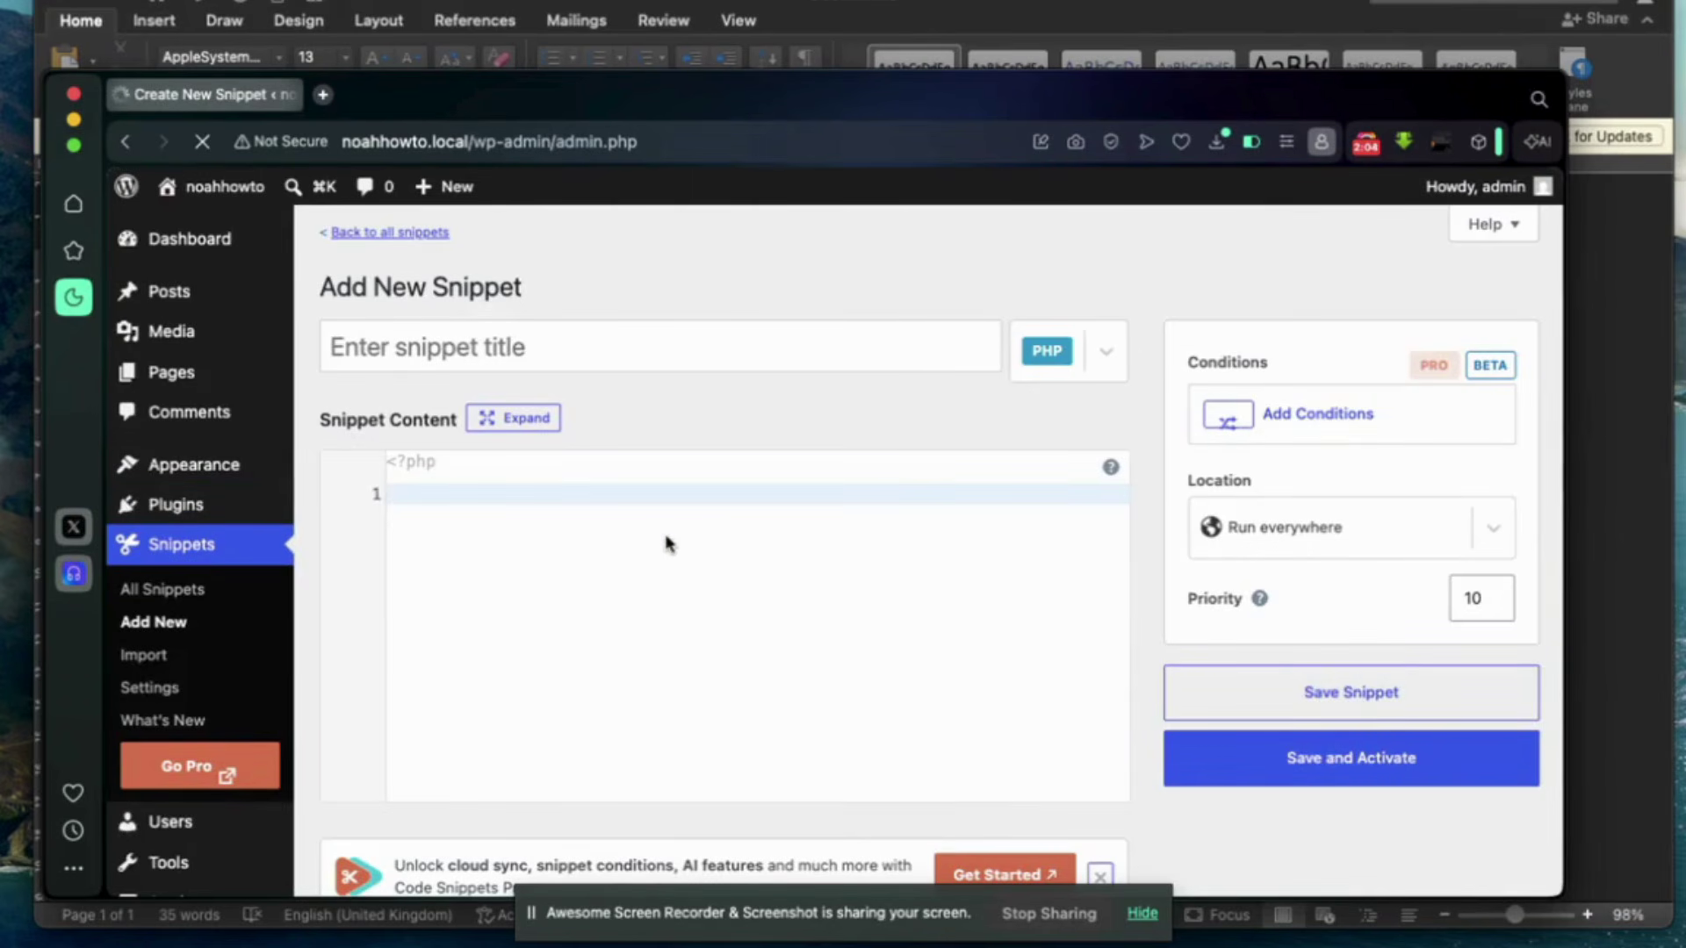
Enter 'Test critical error' as the new snippet's title.
{"action": "left_click", "coordinate": [745, 347]}
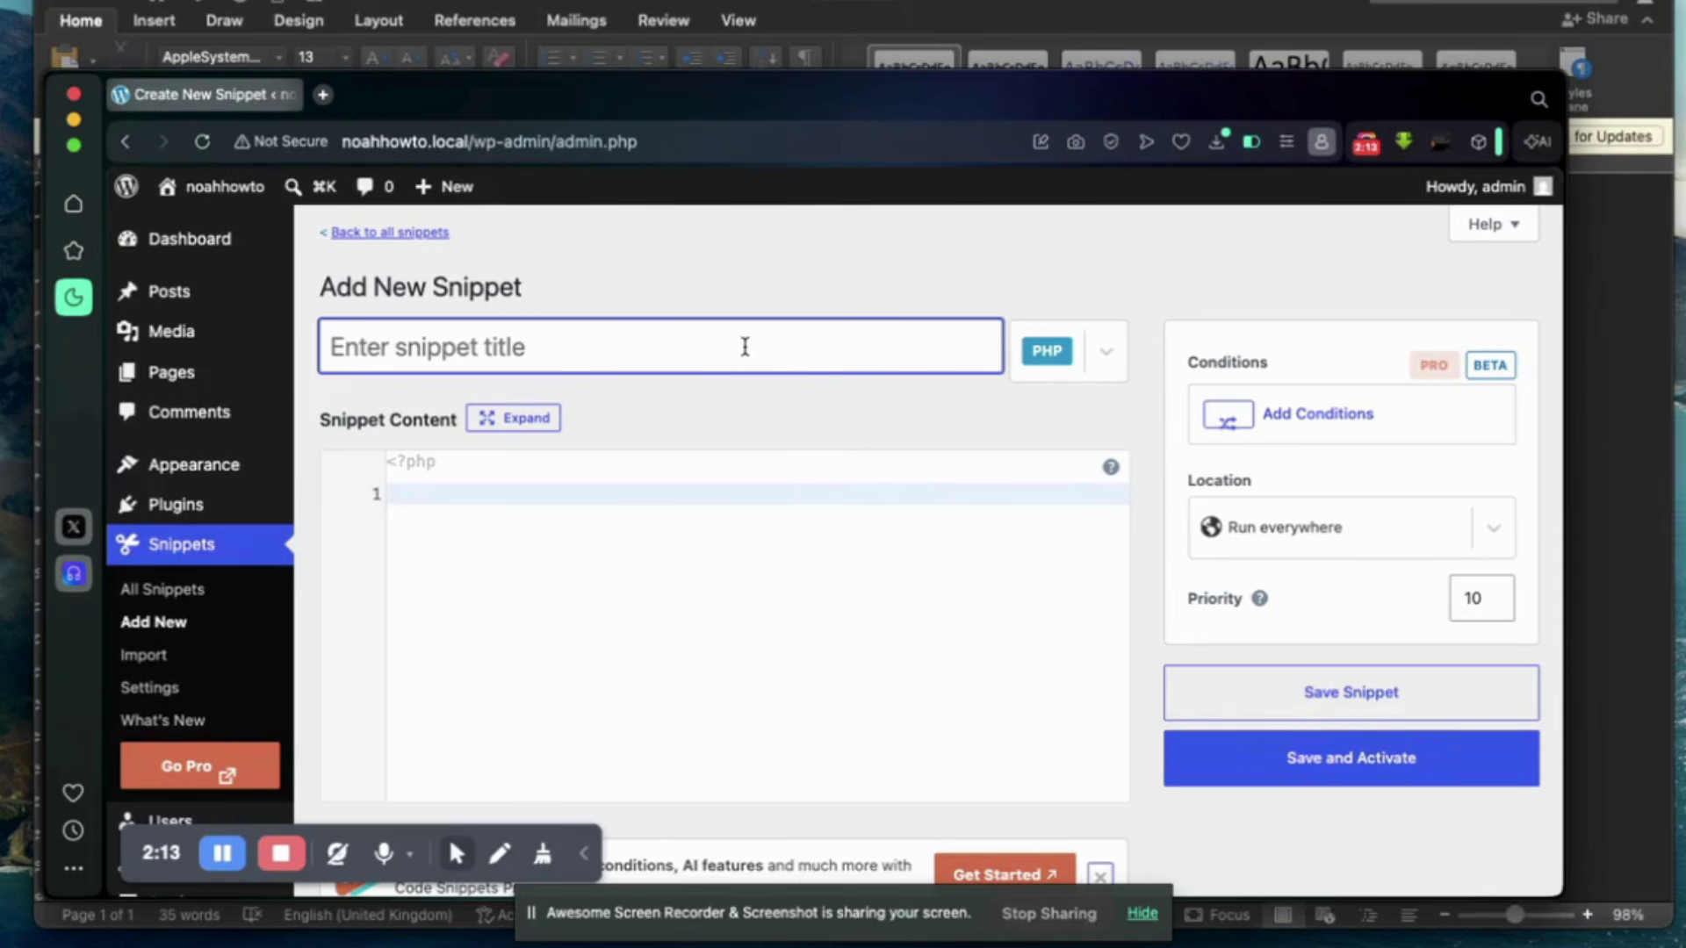
{"action": "type", "text": "Test"}
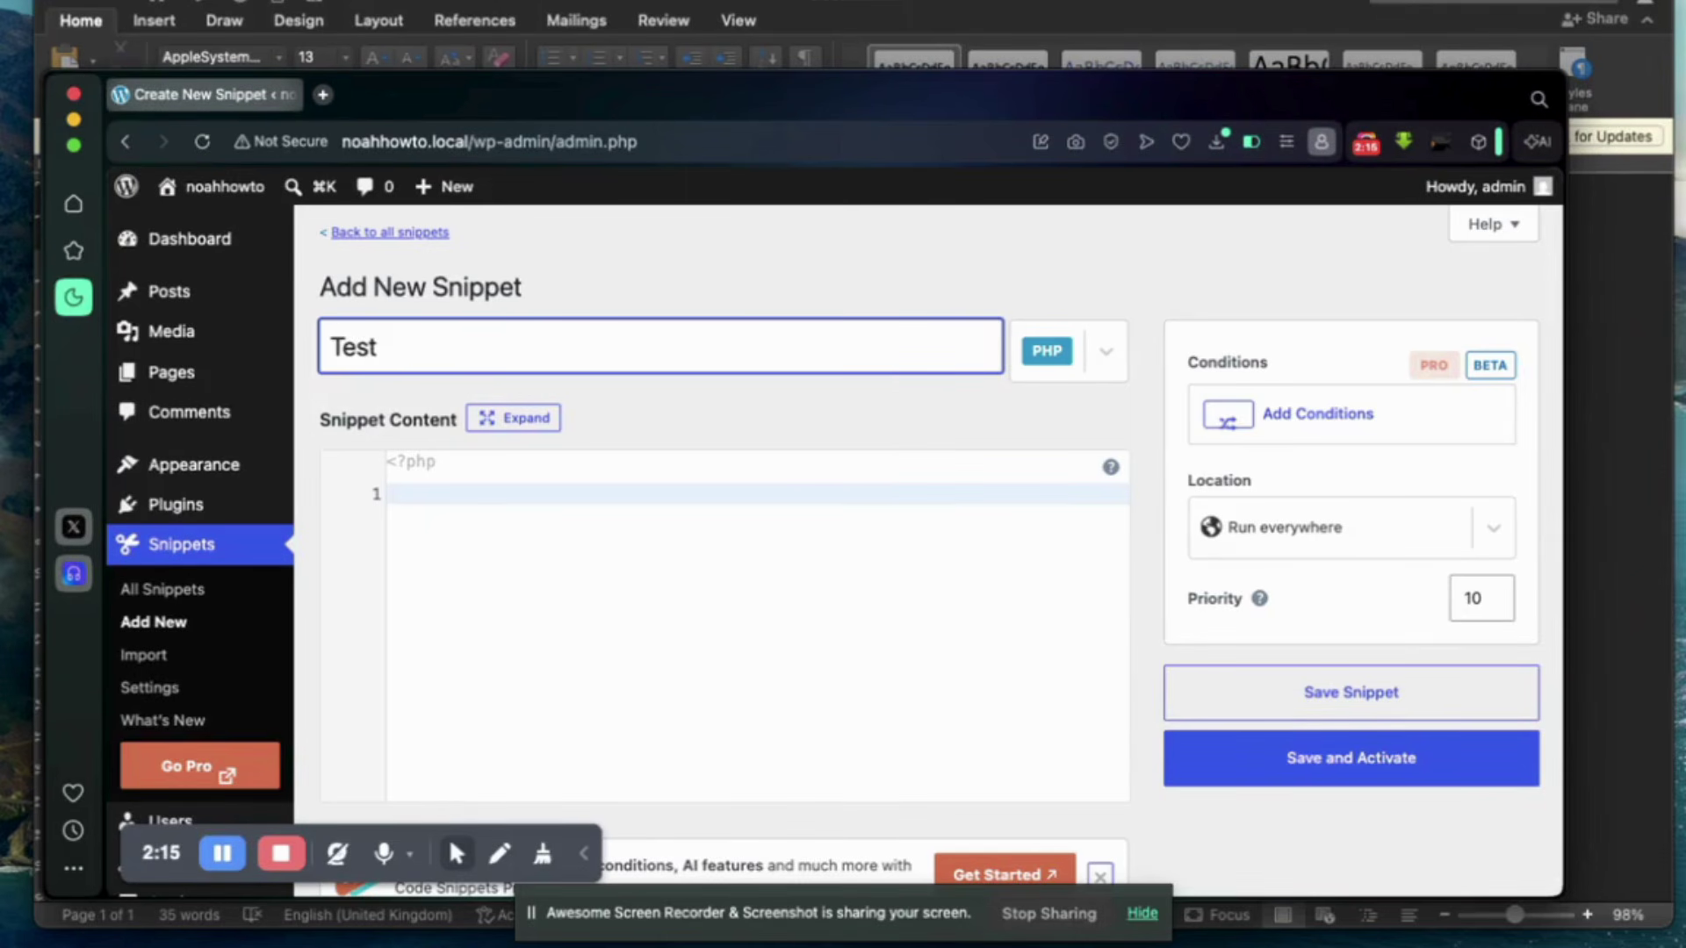
{"action": "type", "text": " critical "}
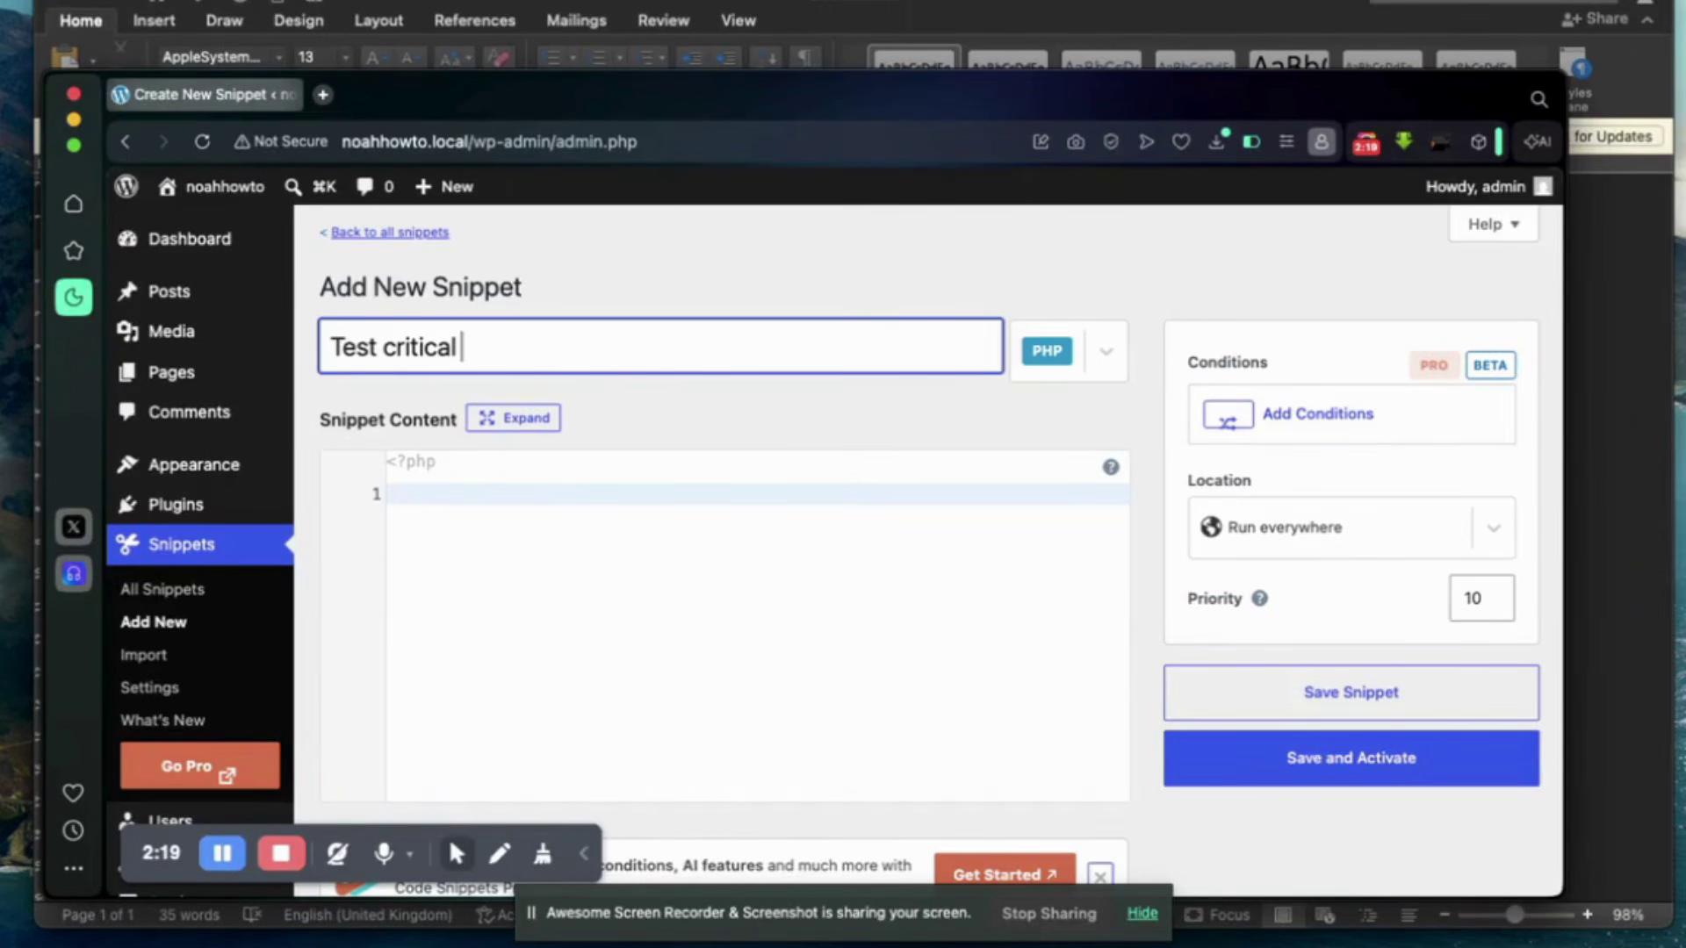
{"action": "type", "text": "error"}
Select the first Hello World function code in the Word notes document.
{"action": "left_click", "coordinate": [436, 496]}
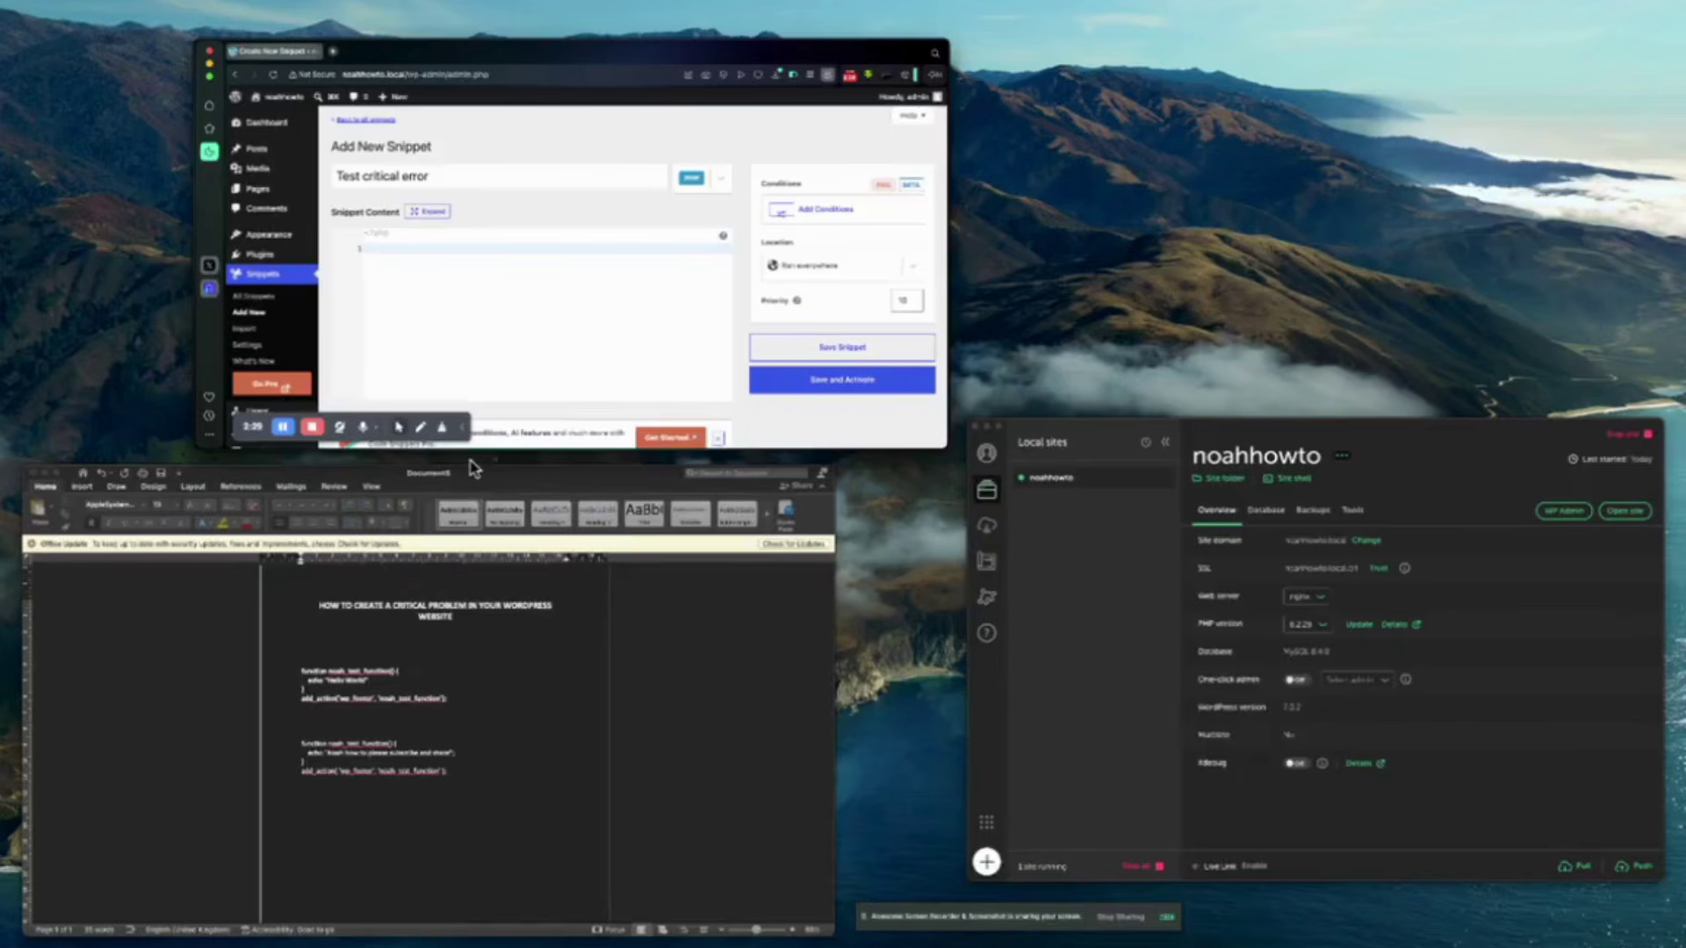
{"action": "left_click", "coordinate": [628, 686]}
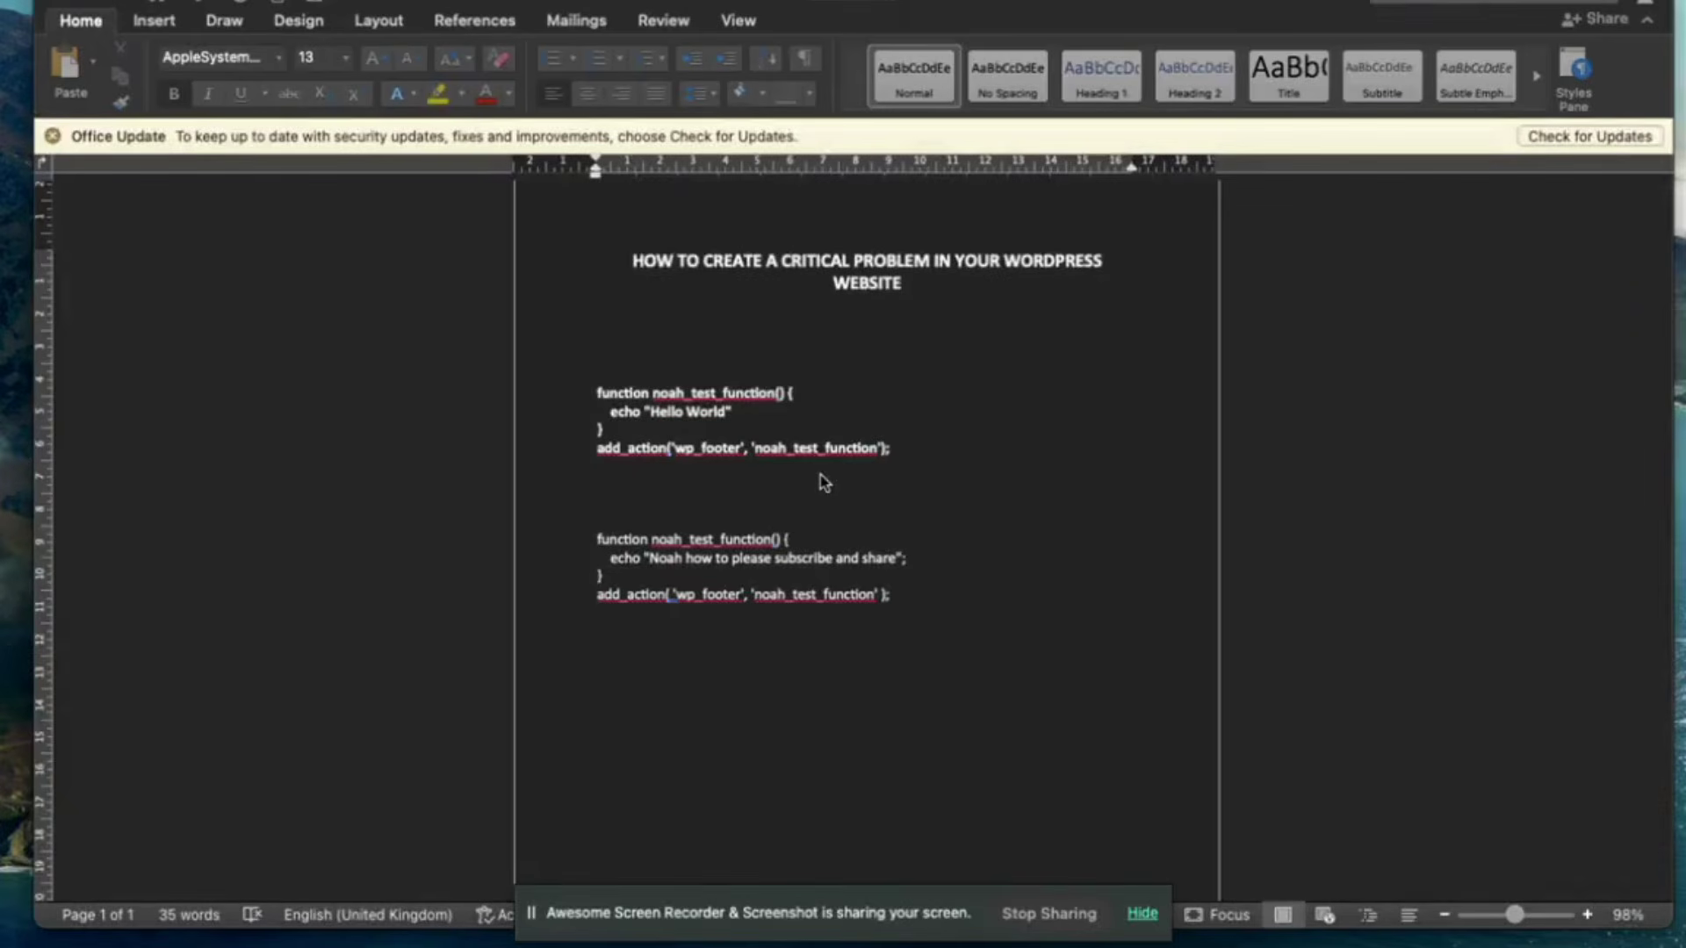
{"action": "left_click", "coordinate": [906, 449]}
{"action": "left_click_drag", "start_coordinate": [906, 449], "coordinate": [593, 400]}
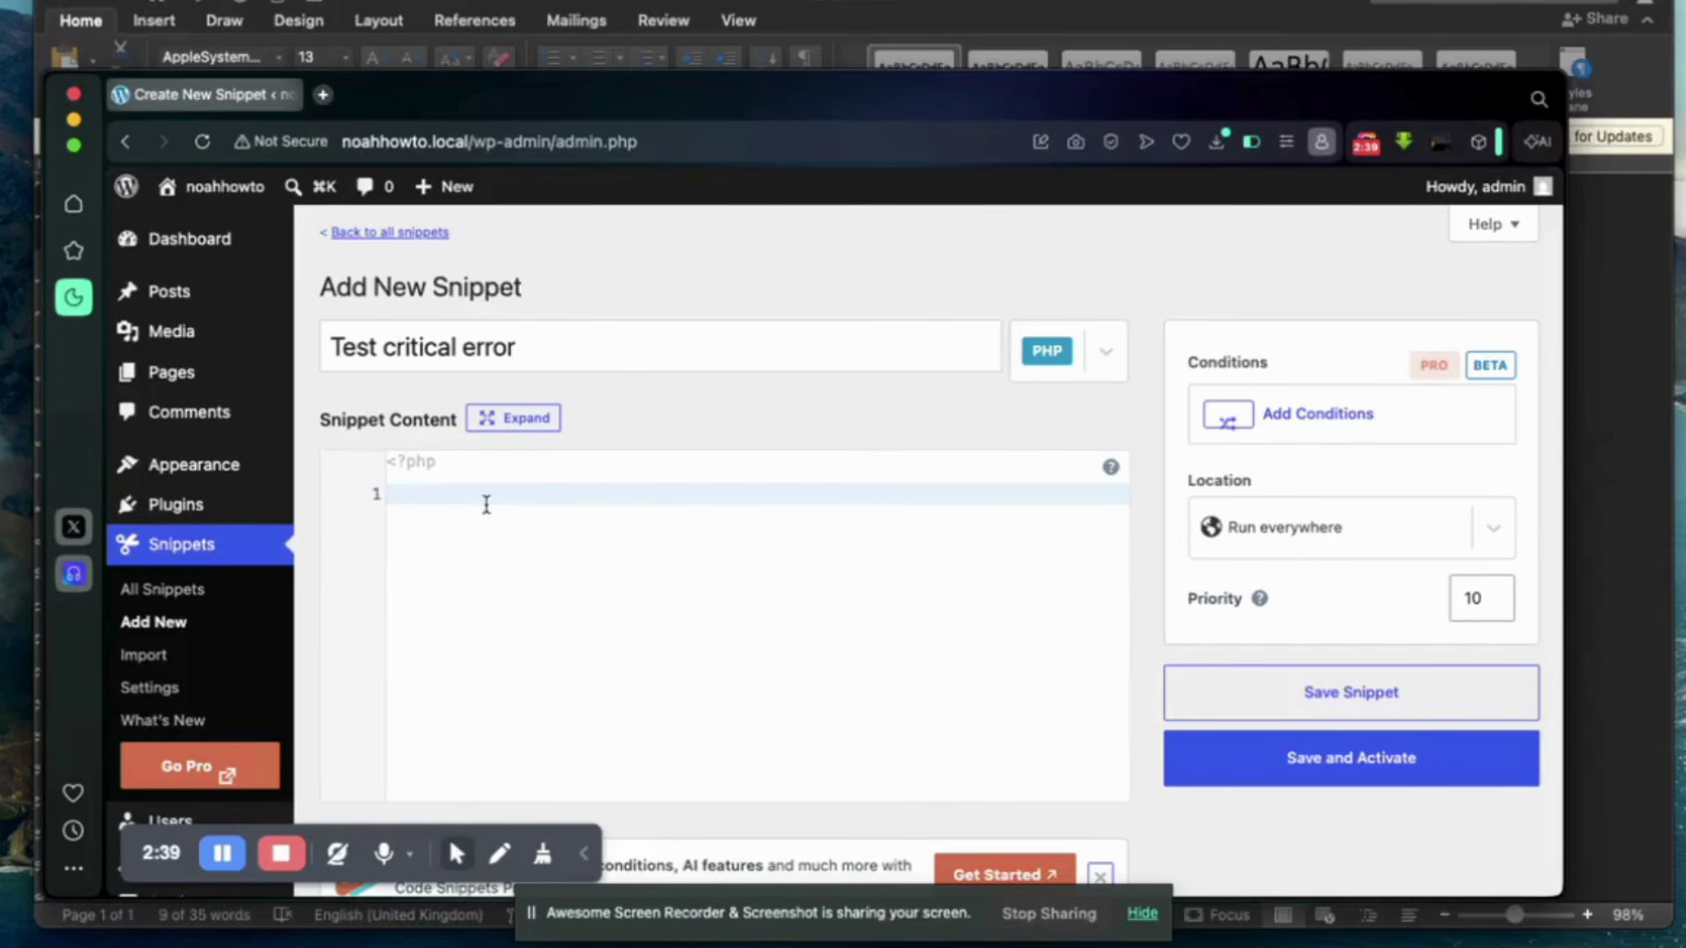
Paste the noah_test_function Hello World code into the snippet editor.
{"action": "type", "text": "function noah_test_function() {     echo \"Hello World\" } add_action('wp_footer', 'noah_test_function');"}
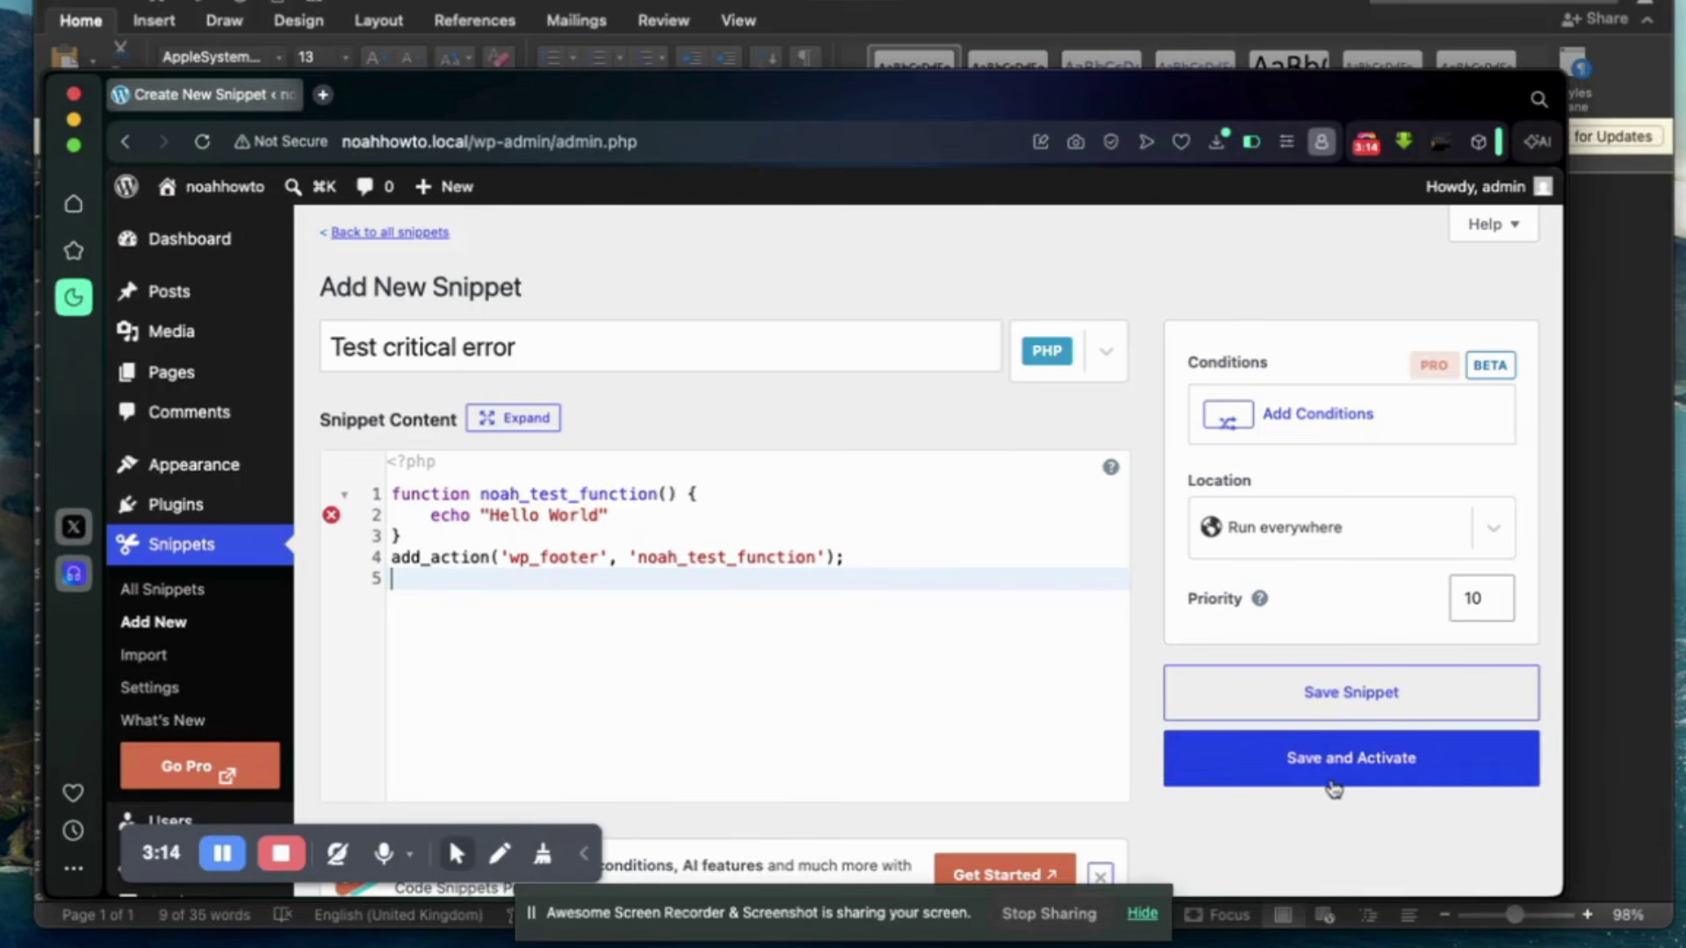
Save and activate the snippet, then open the Visit Site link in a new tab.
{"action": "left_click", "coordinate": [1358, 766]}
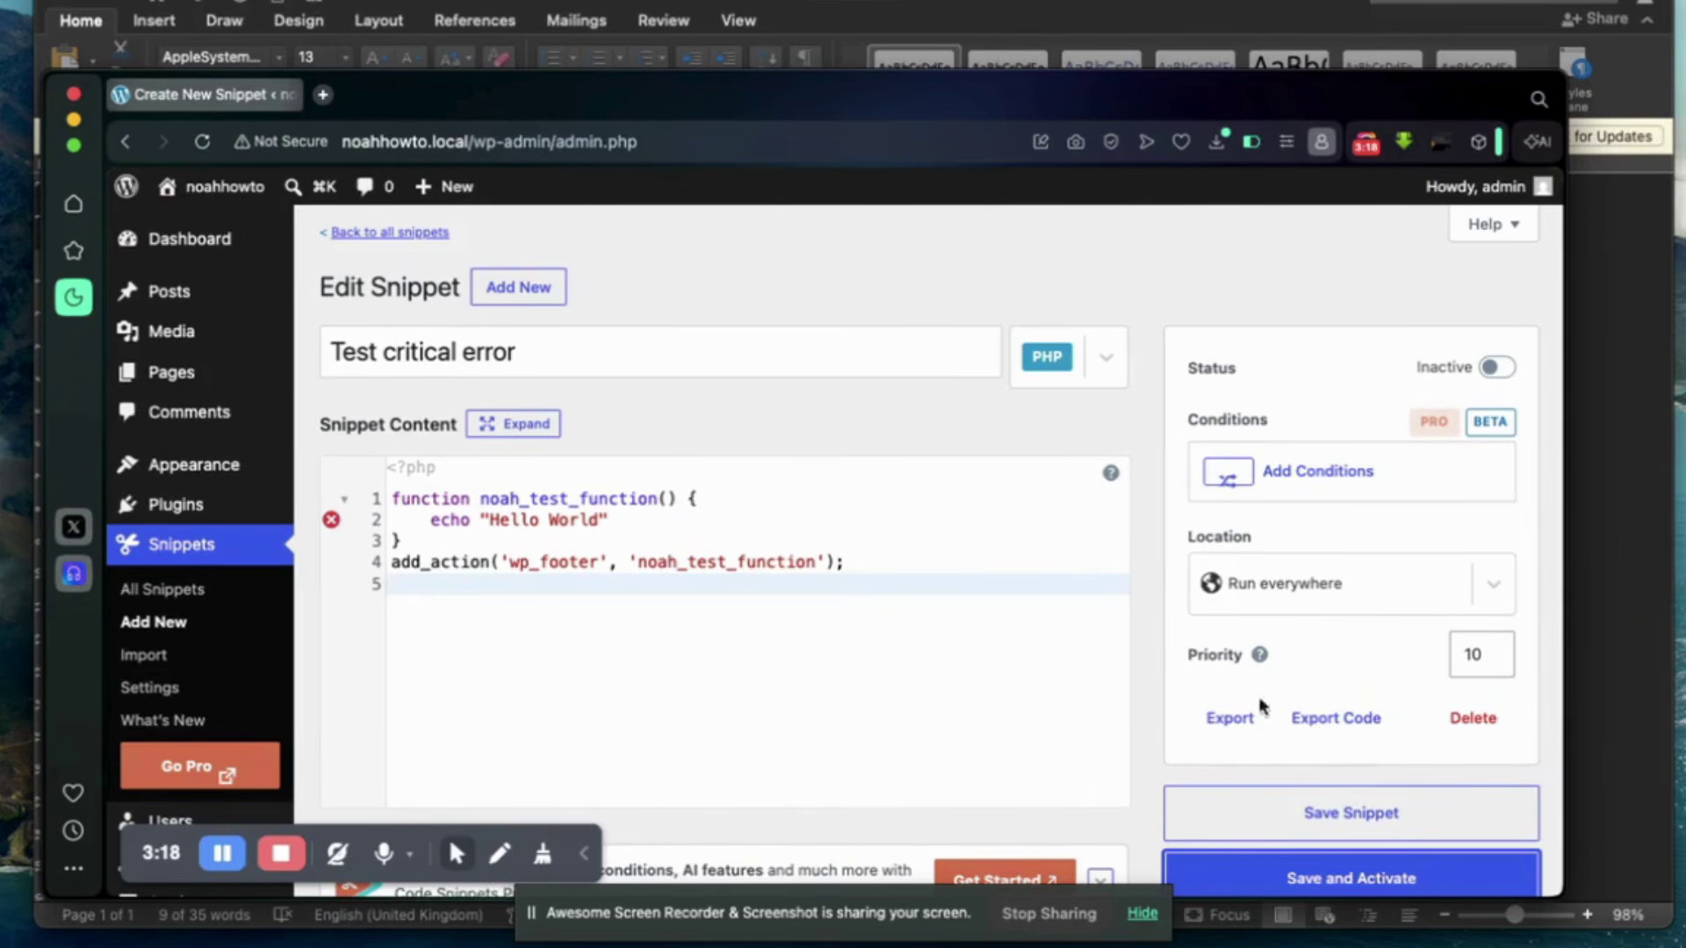
{"action": "scroll", "coordinate": [1268, 709], "scroll_direction": "down", "scroll_amount": 5}
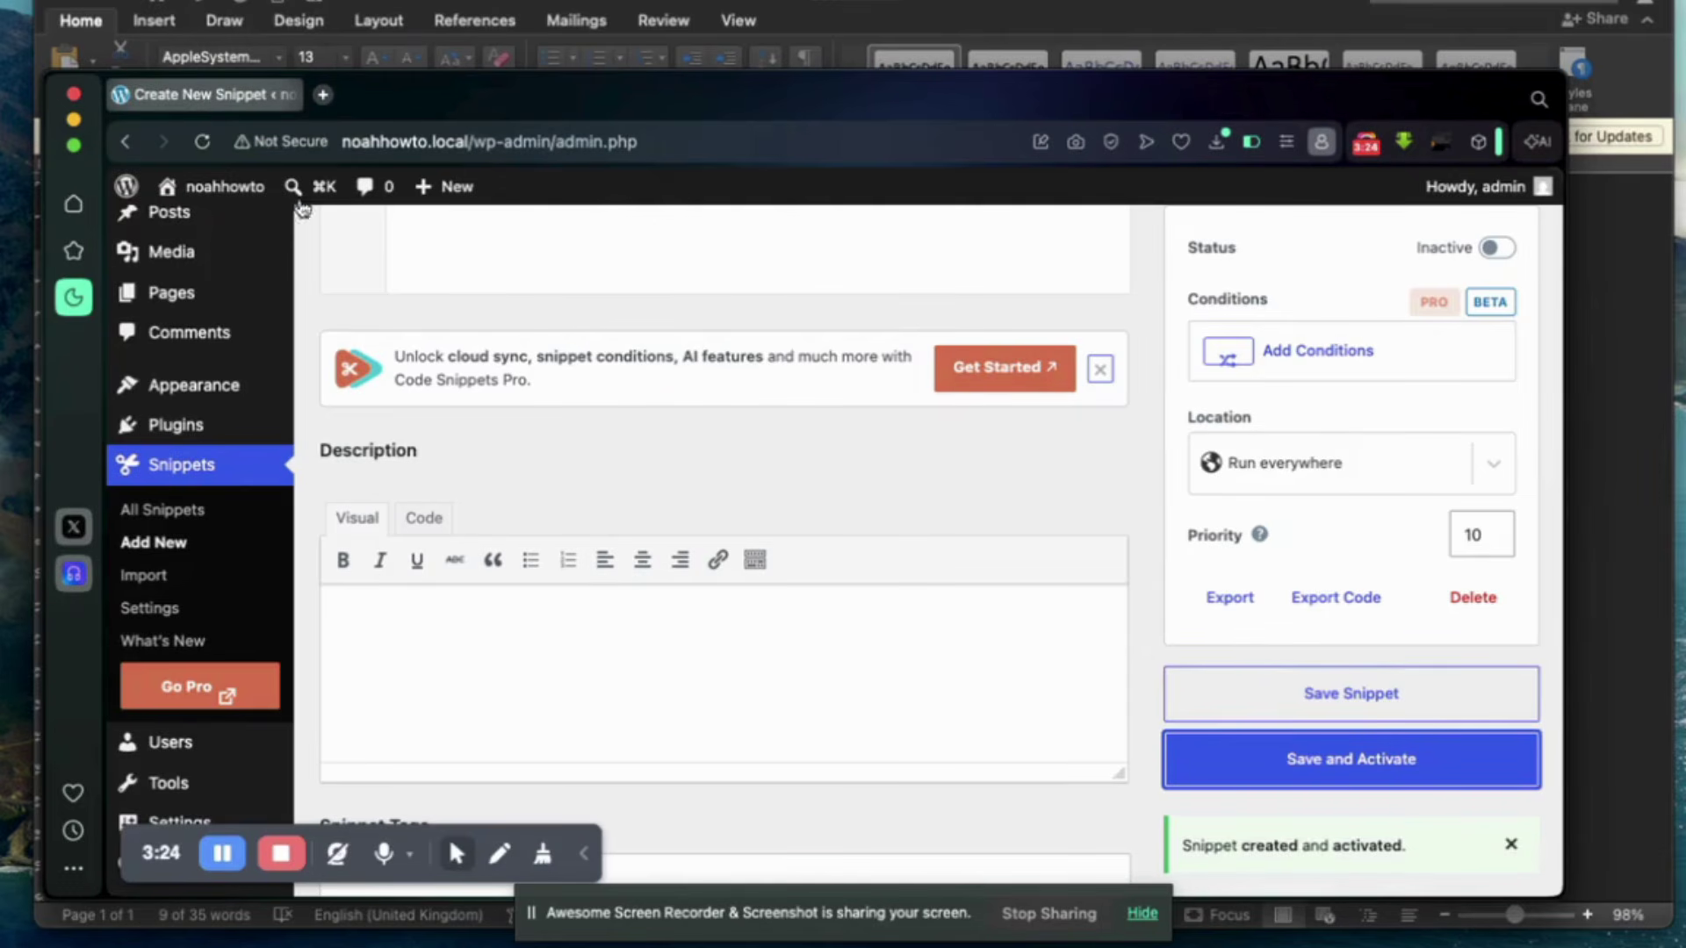
{"action": "mouse_move", "coordinate": [232, 189]}
{"action": "right_click", "coordinate": [198, 229]}
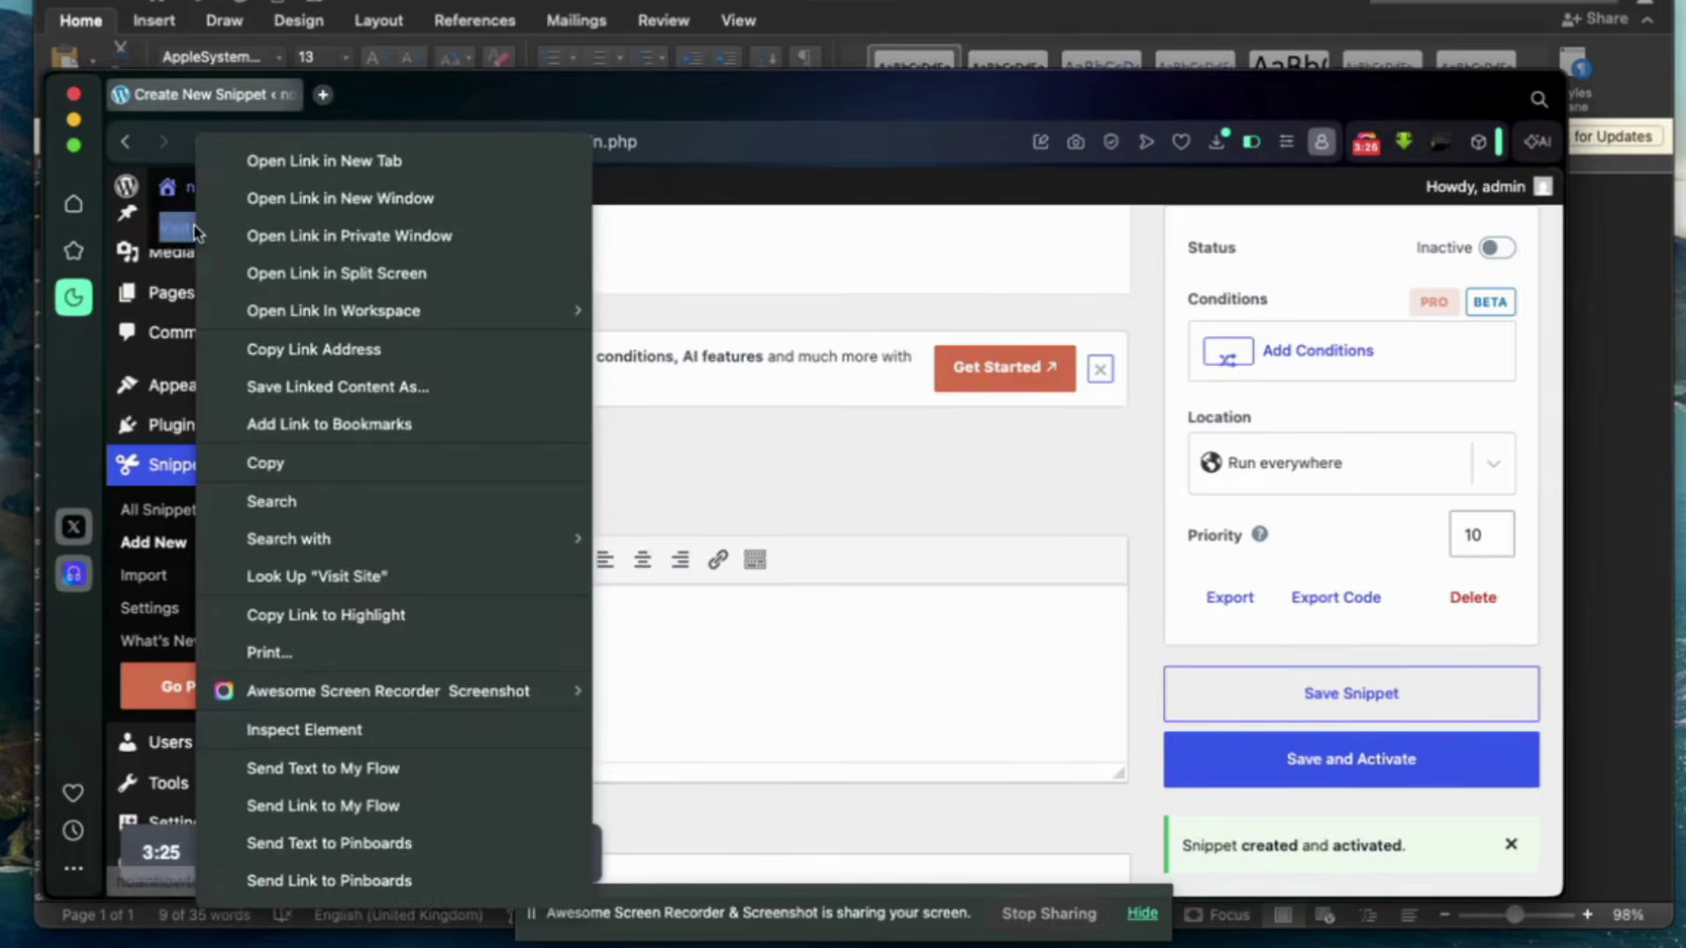
{"action": "left_click", "coordinate": [286, 162]}
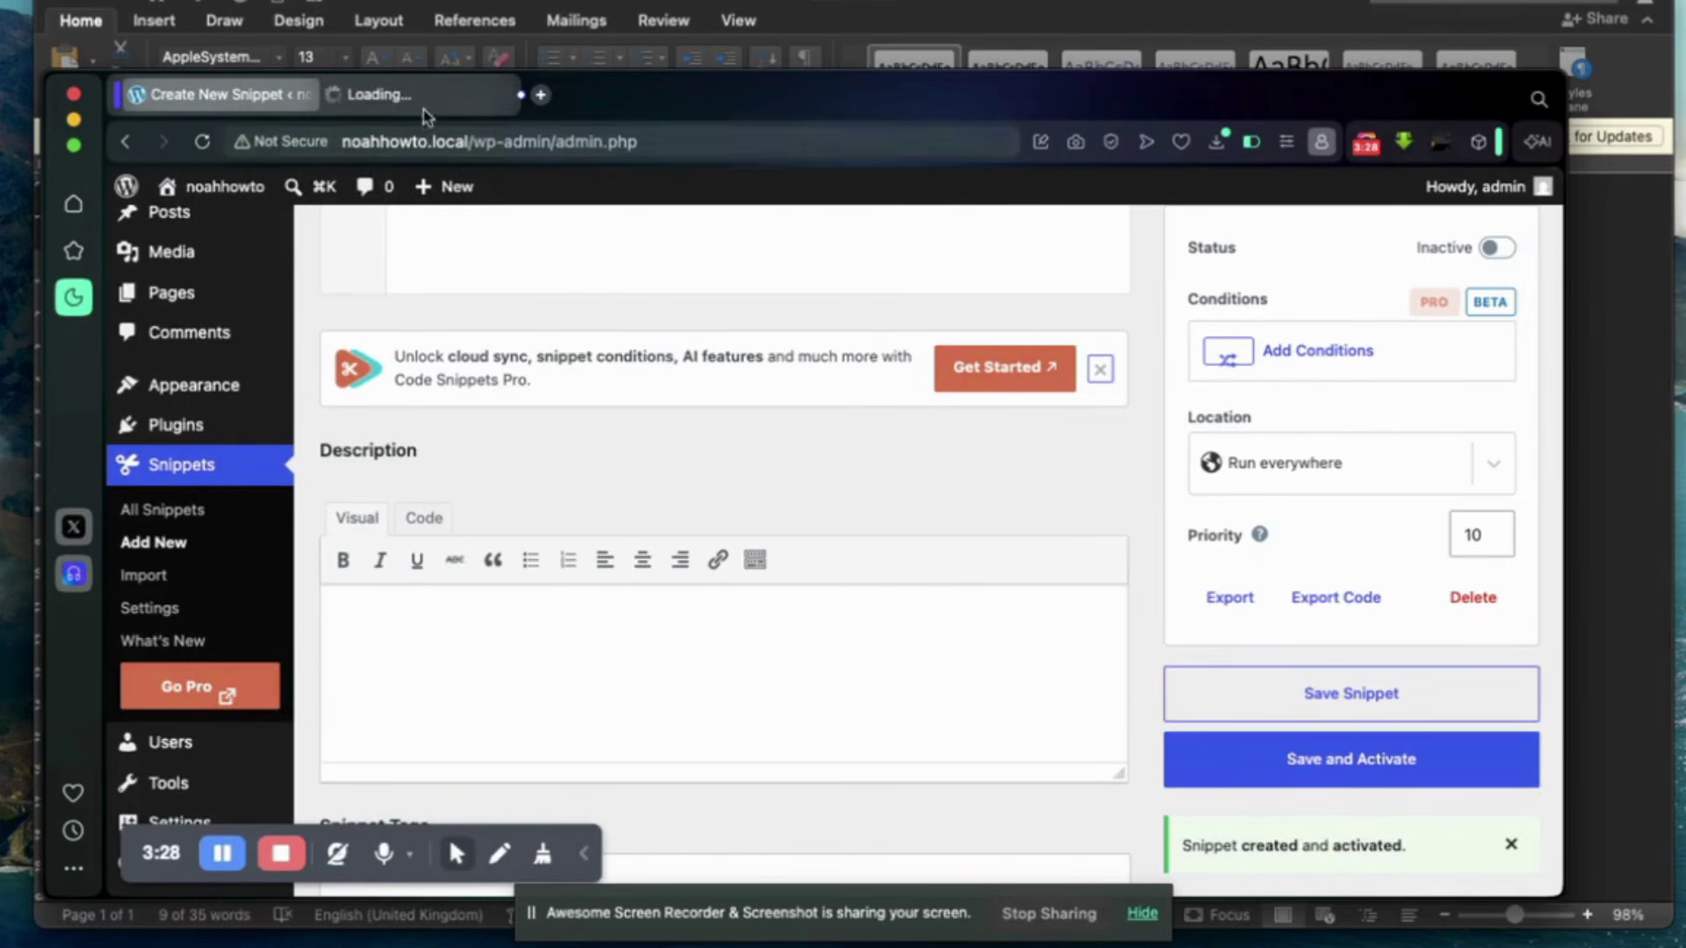
Switch to the live site tab and scroll through the homepage to check it.
{"action": "left_click", "coordinate": [425, 96]}
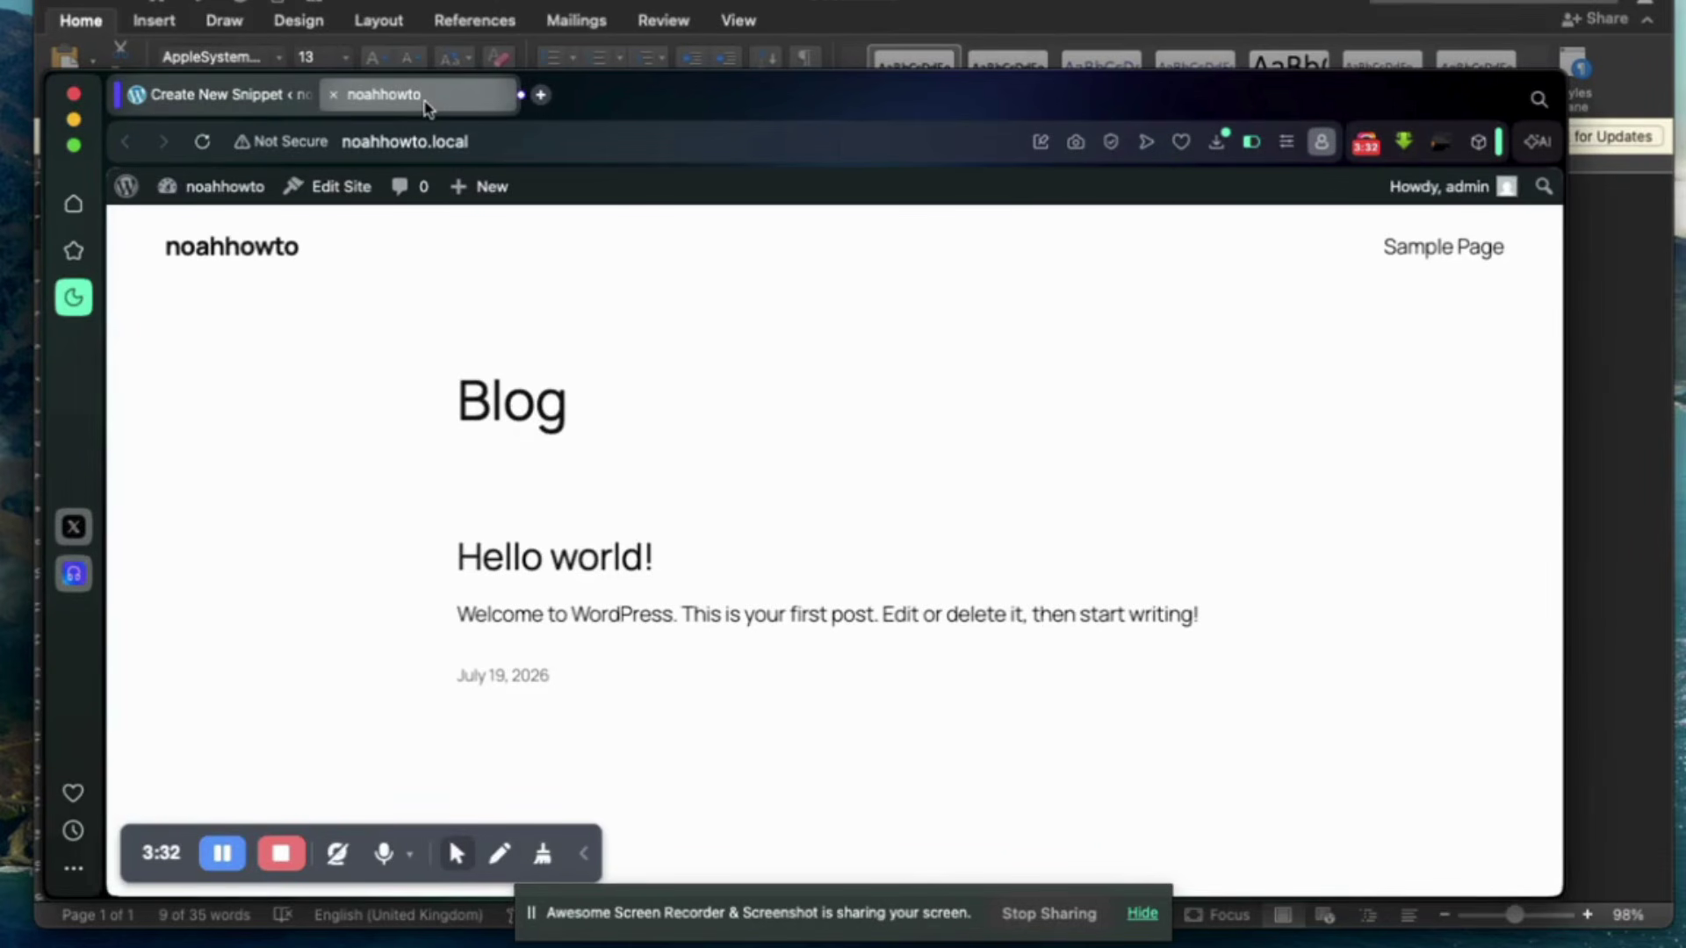
{"action": "scroll", "coordinate": [377, 422], "scroll_direction": "down", "scroll_amount": 5}
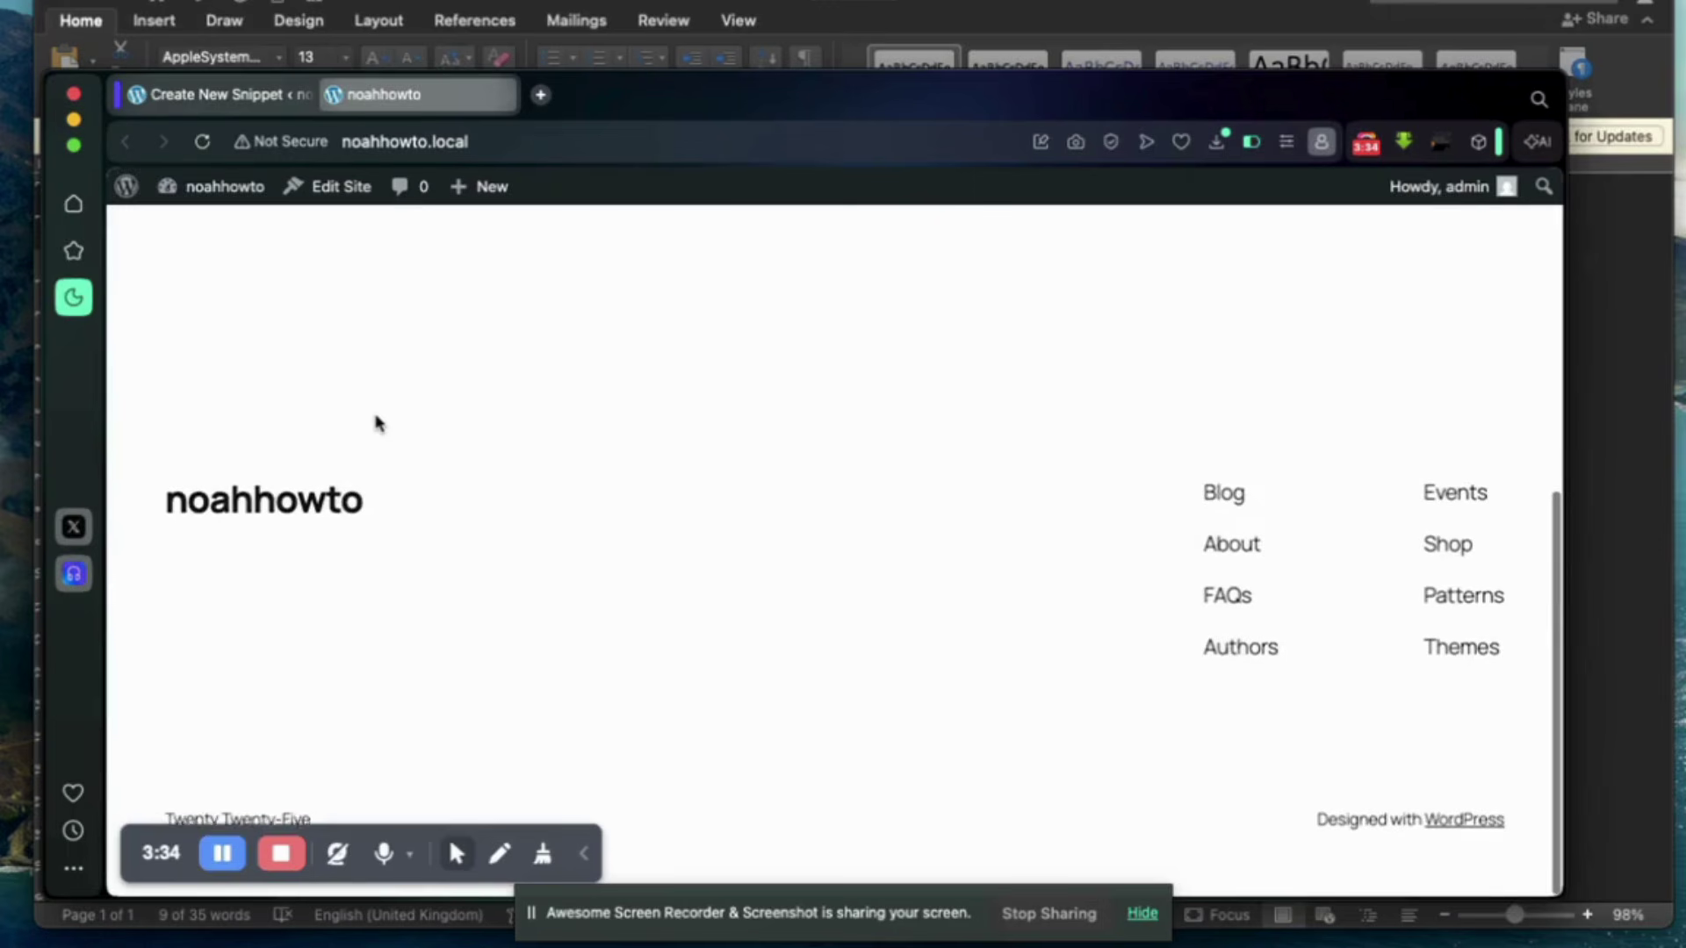
{"action": "left_click_drag", "start_coordinate": [198, 829], "coordinate": [692, 777]}
{"action": "scroll", "coordinate": [405, 769], "scroll_direction": "down", "scroll_amount": 1}
{"action": "scroll", "coordinate": [405, 769], "scroll_direction": "up", "scroll_amount": 5}
{"action": "scroll", "coordinate": [405, 769], "scroll_direction": "down", "scroll_amount": 5}
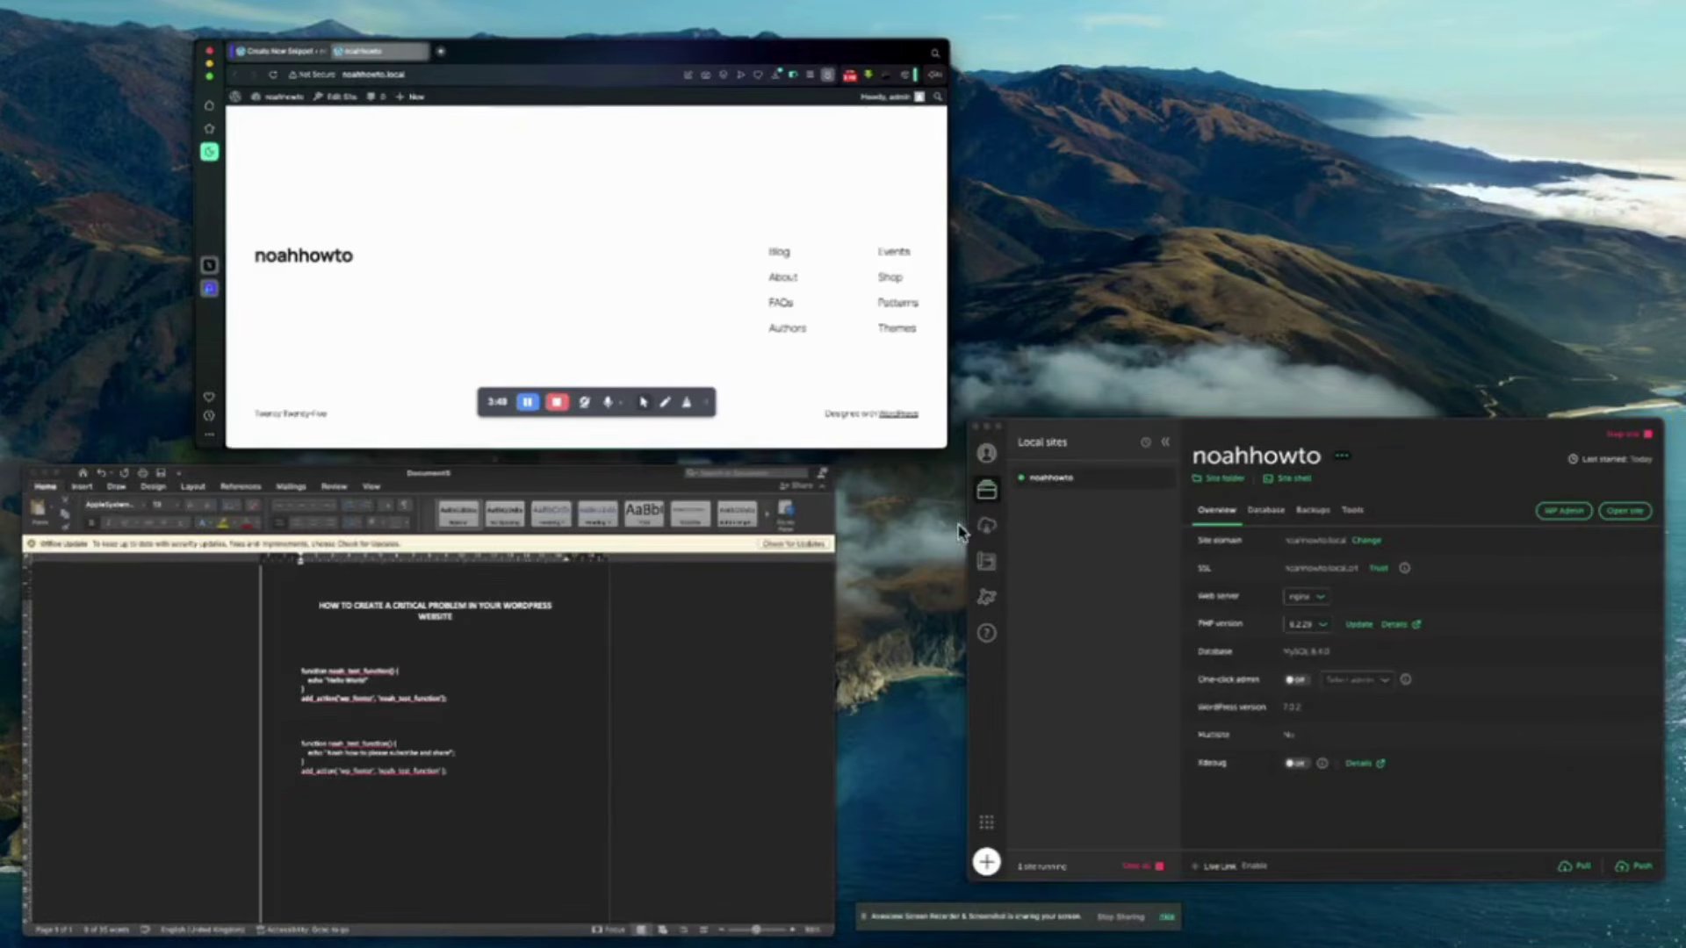
Open the site folder from Local and browse app > public > wp-content > themes in Finder.
{"action": "left_click", "coordinate": [1172, 598]}
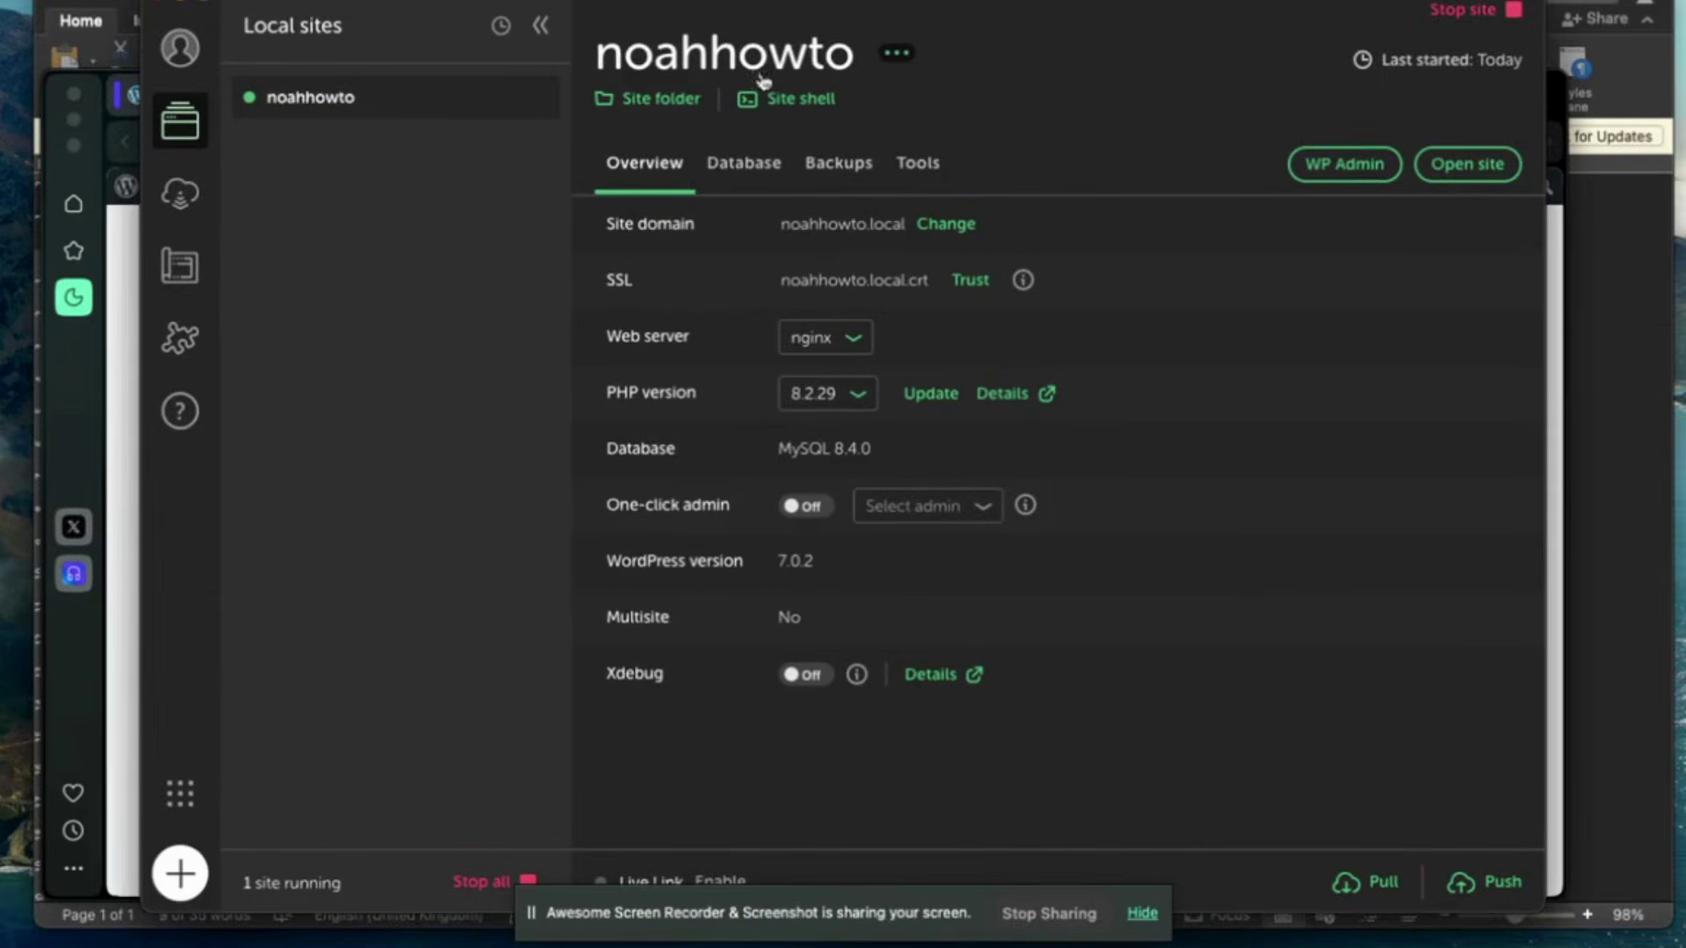
{"action": "left_click", "coordinate": [674, 100]}
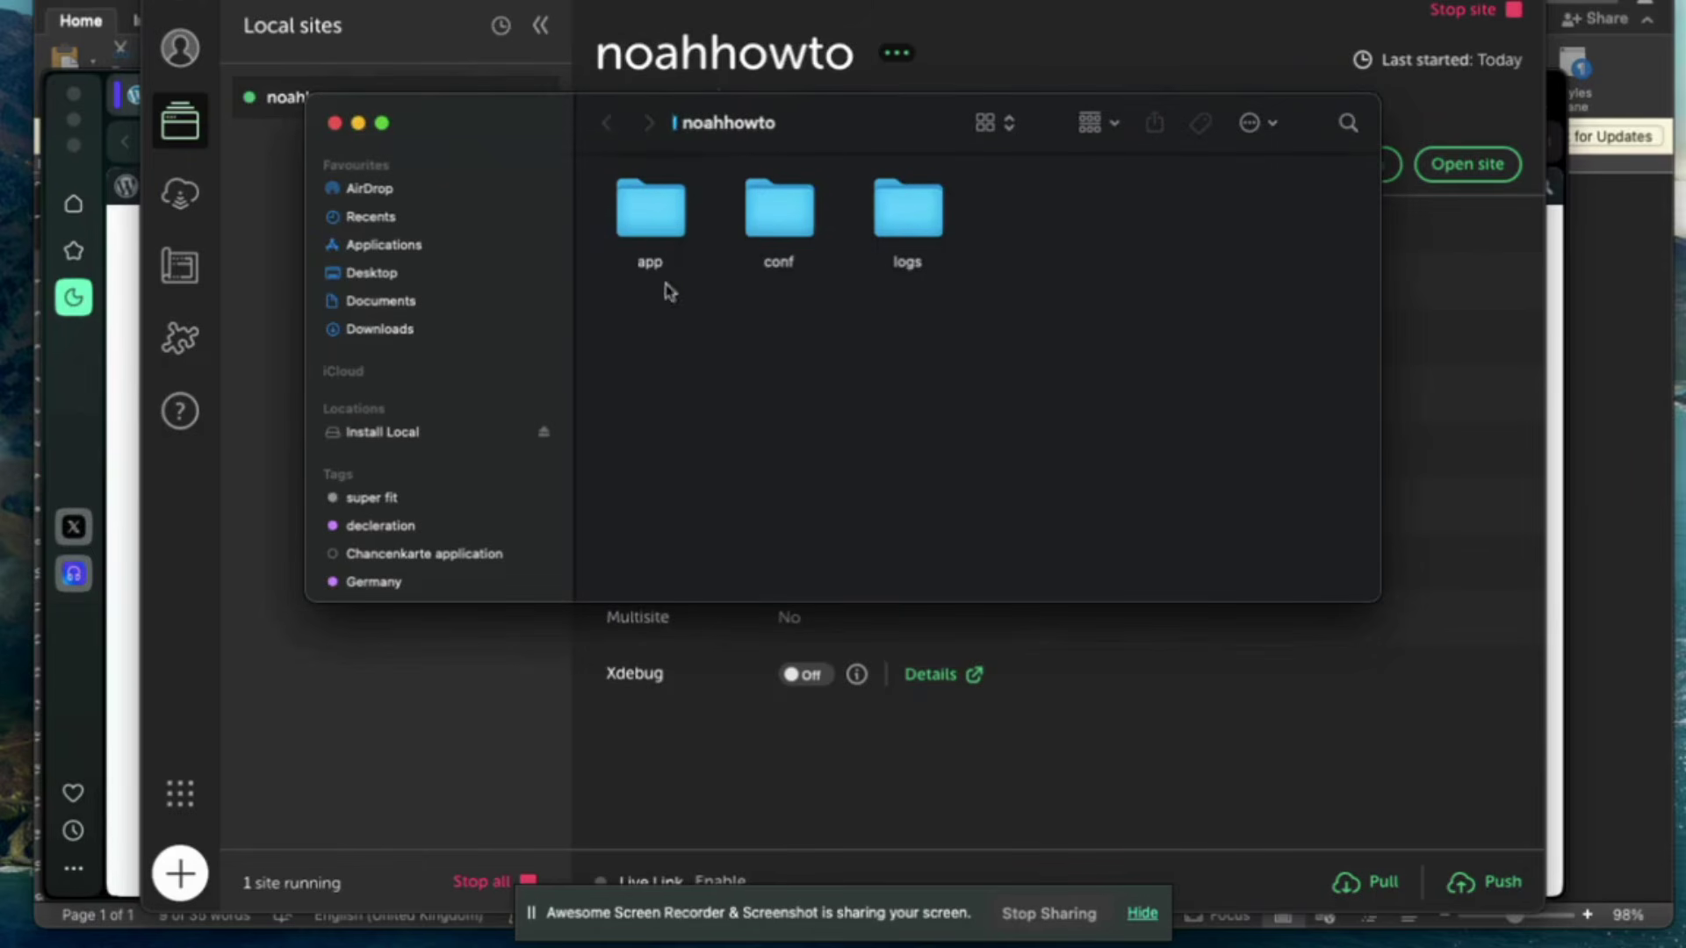
{"action": "left_click", "coordinate": [648, 210]}
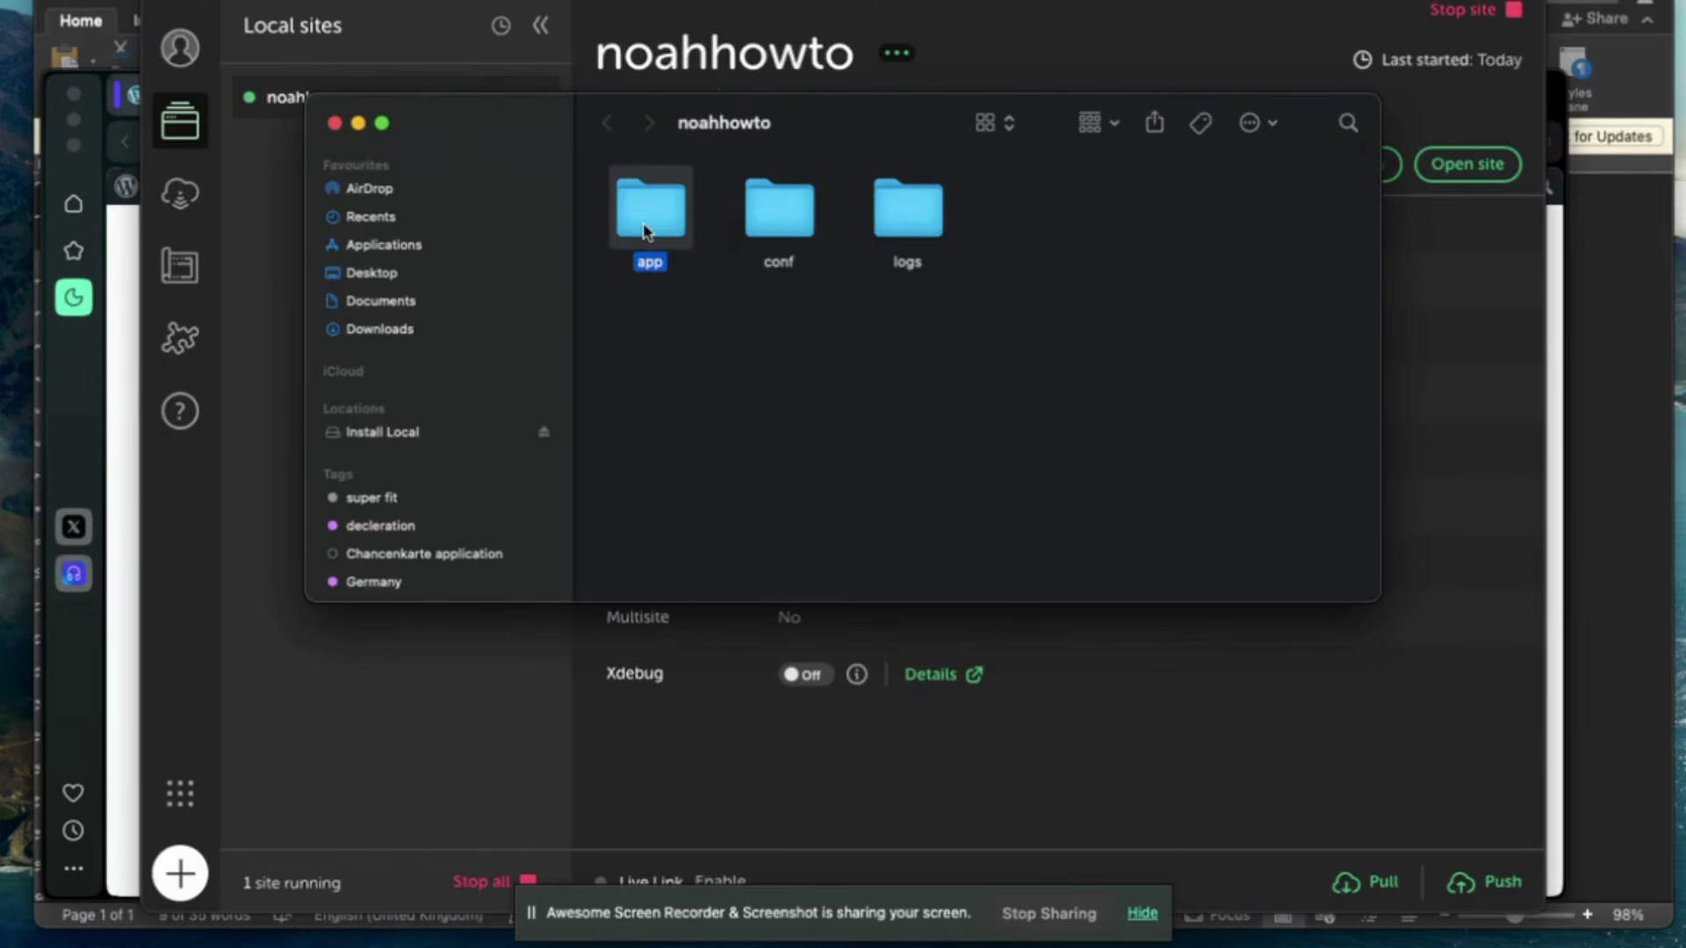
{"action": "double_click", "coordinate": [648, 211]}
{"action": "left_click", "coordinate": [648, 211]}
{"action": "double_click", "coordinate": [646, 230]}
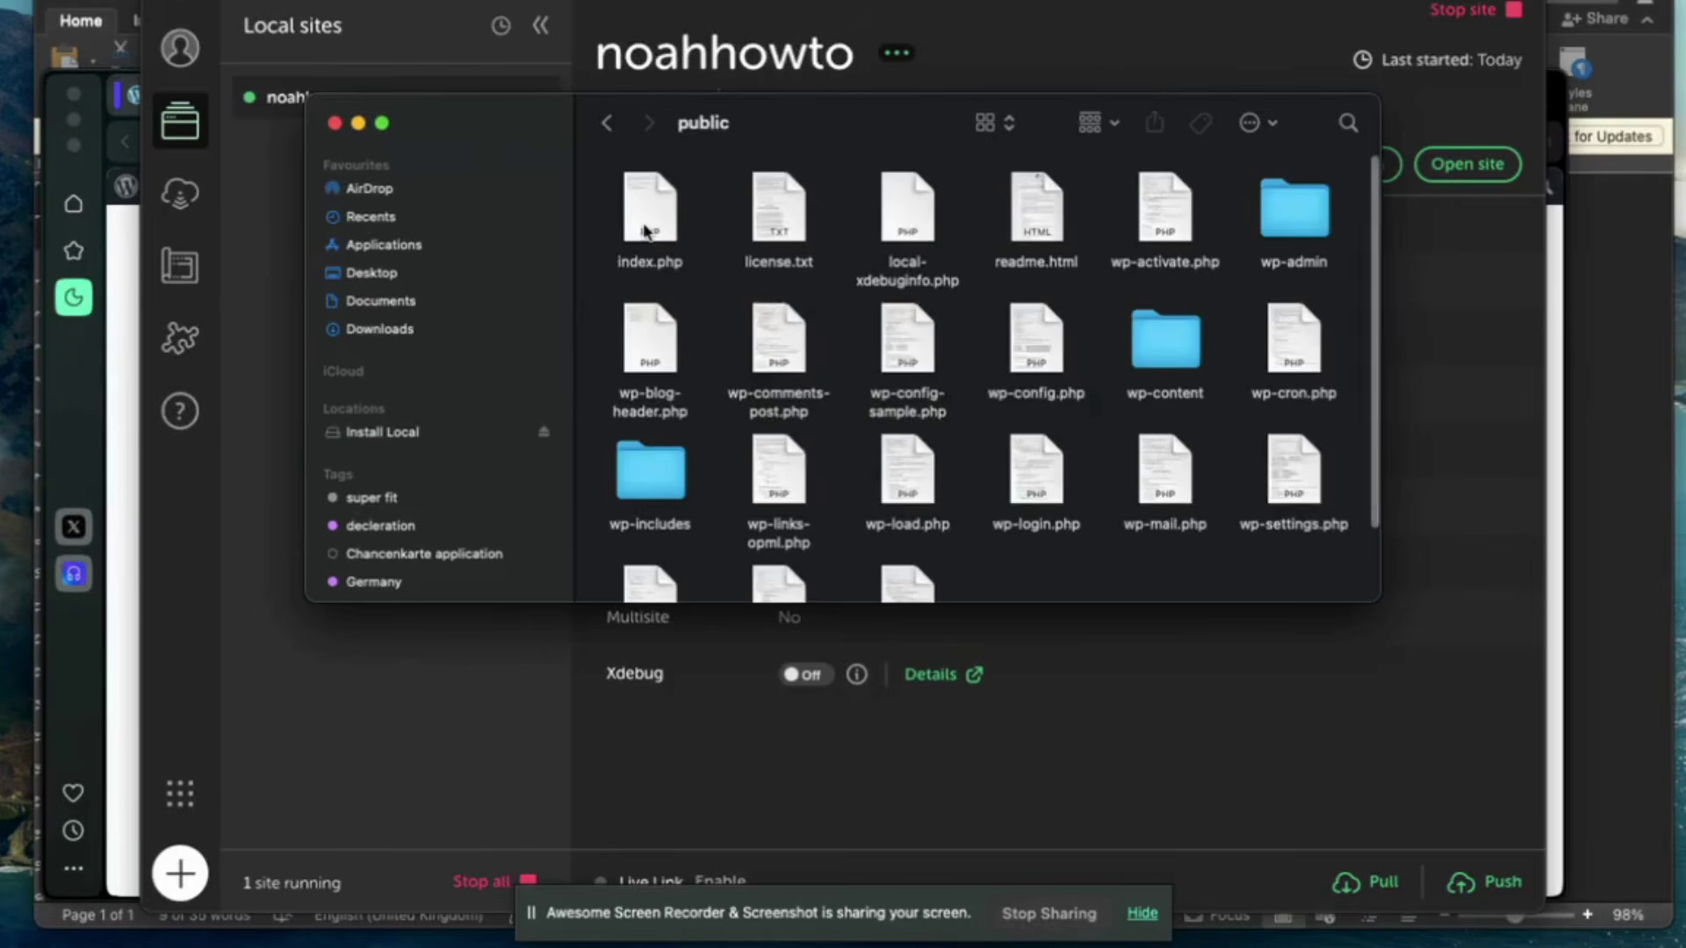
{"action": "double_click", "coordinate": [1159, 364]}
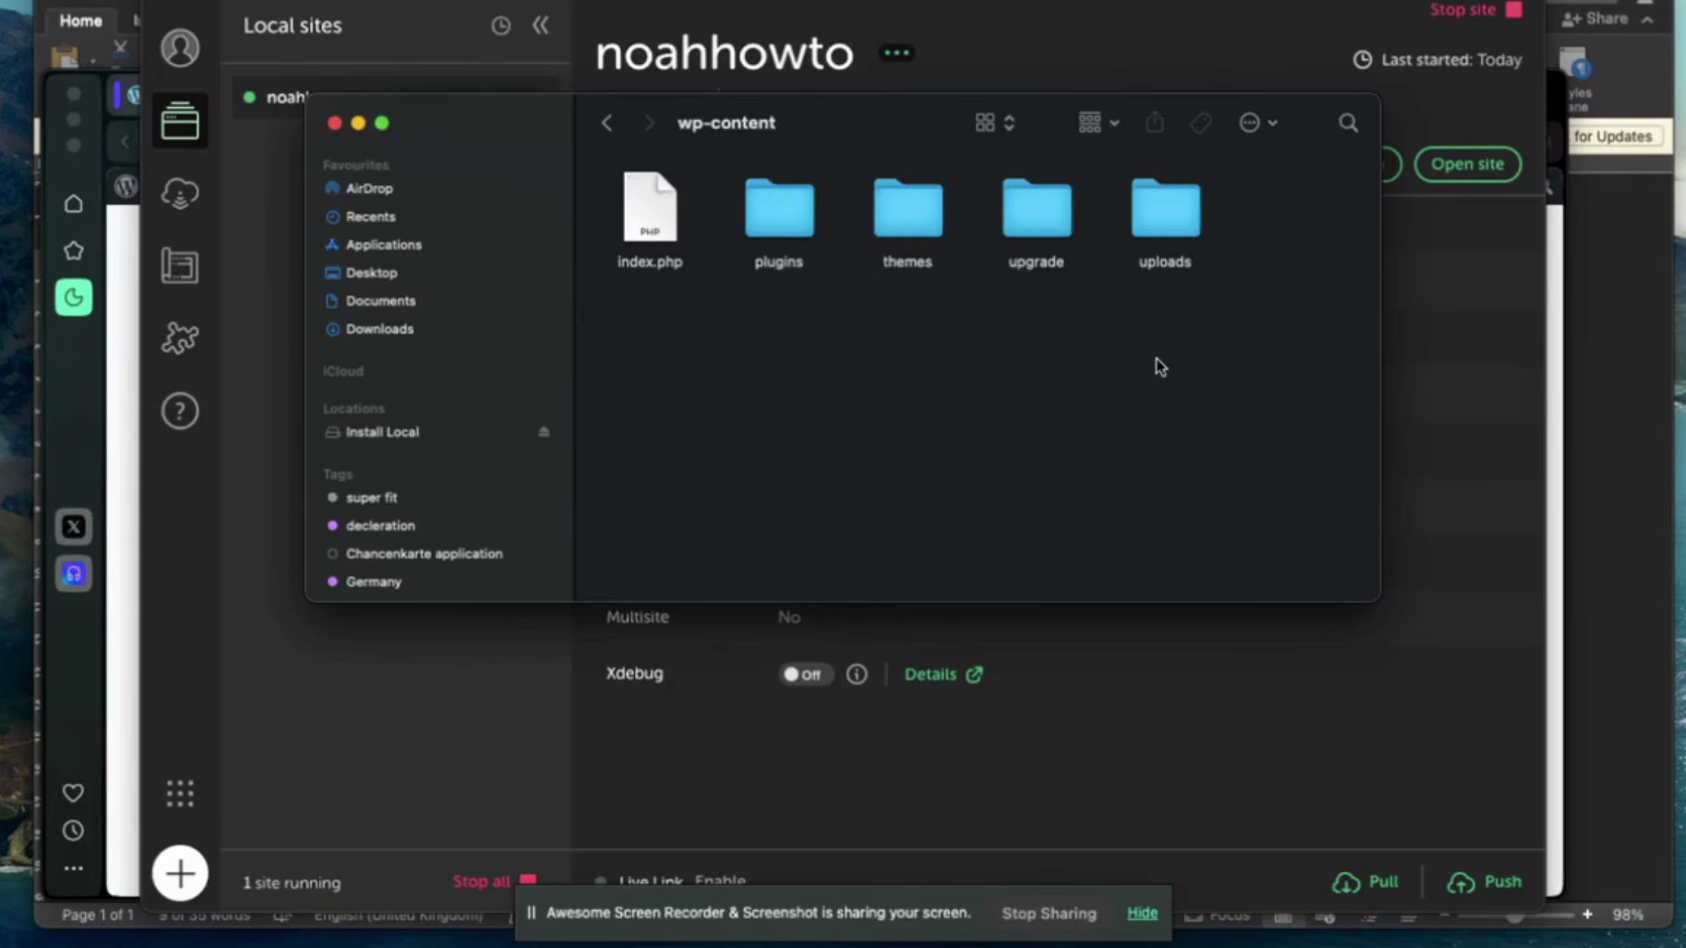
{"action": "double_click", "coordinate": [922, 227]}
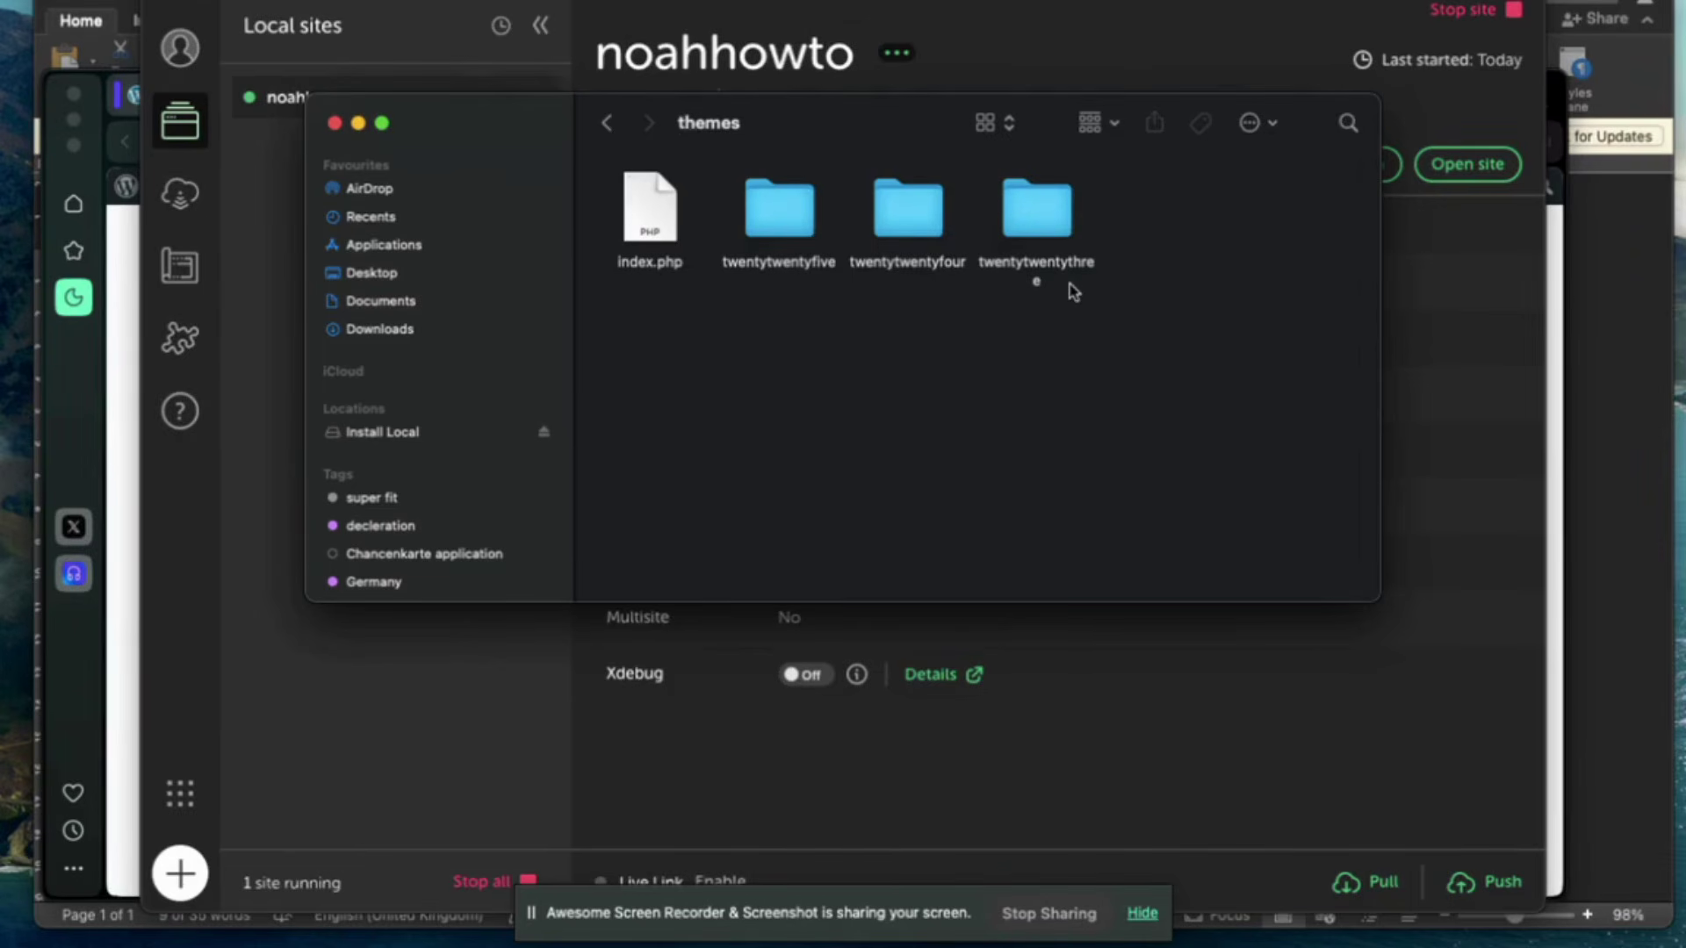
{"action": "key", "text": "ctrl+Up"}
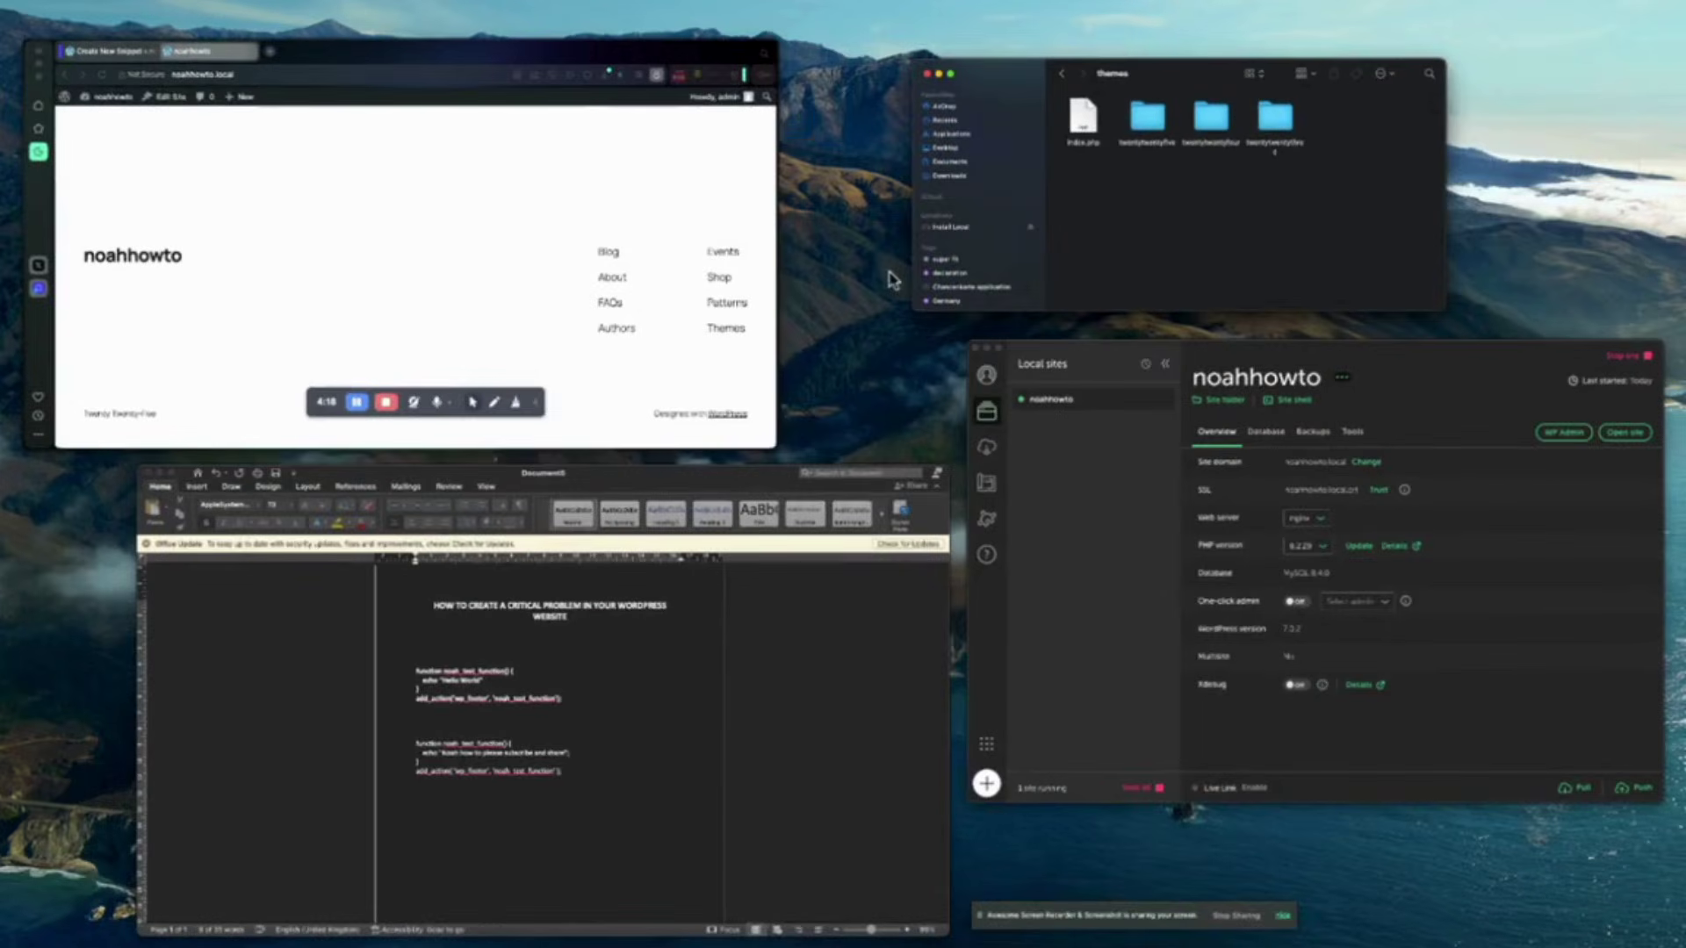
Open Appearance > Themes and view Twenty Twenty-Five's details to confirm it is active.
{"action": "left_click", "coordinate": [526, 256]}
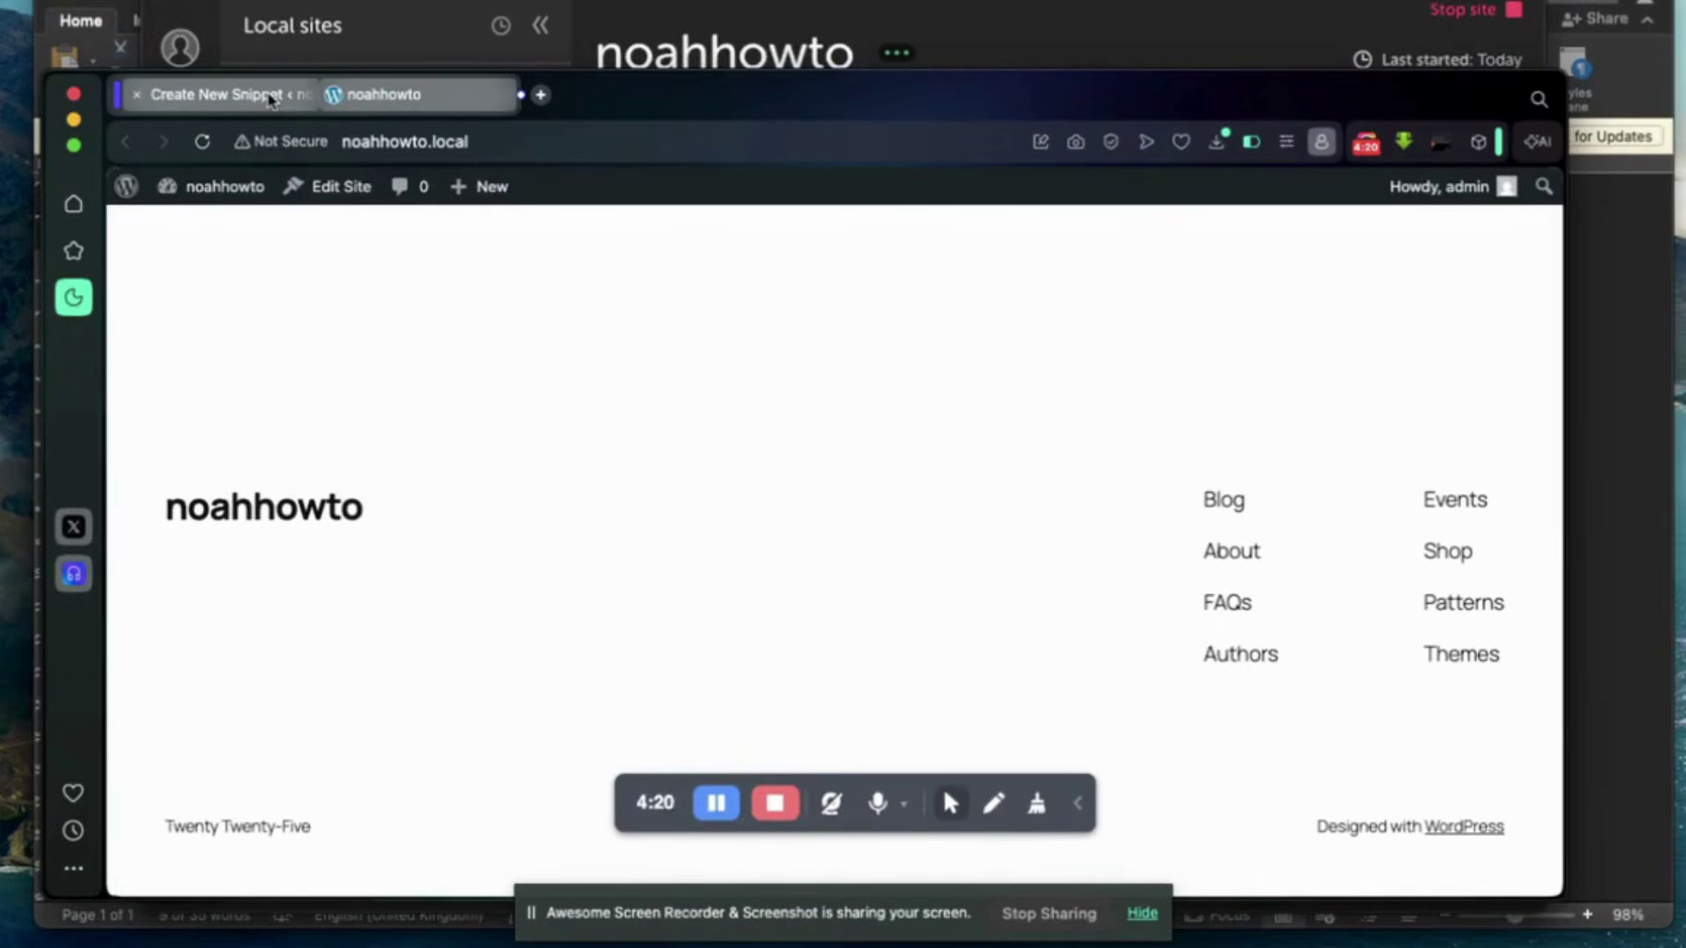
{"action": "left_click", "coordinate": [270, 94]}
{"action": "mouse_move", "coordinate": [224, 385]}
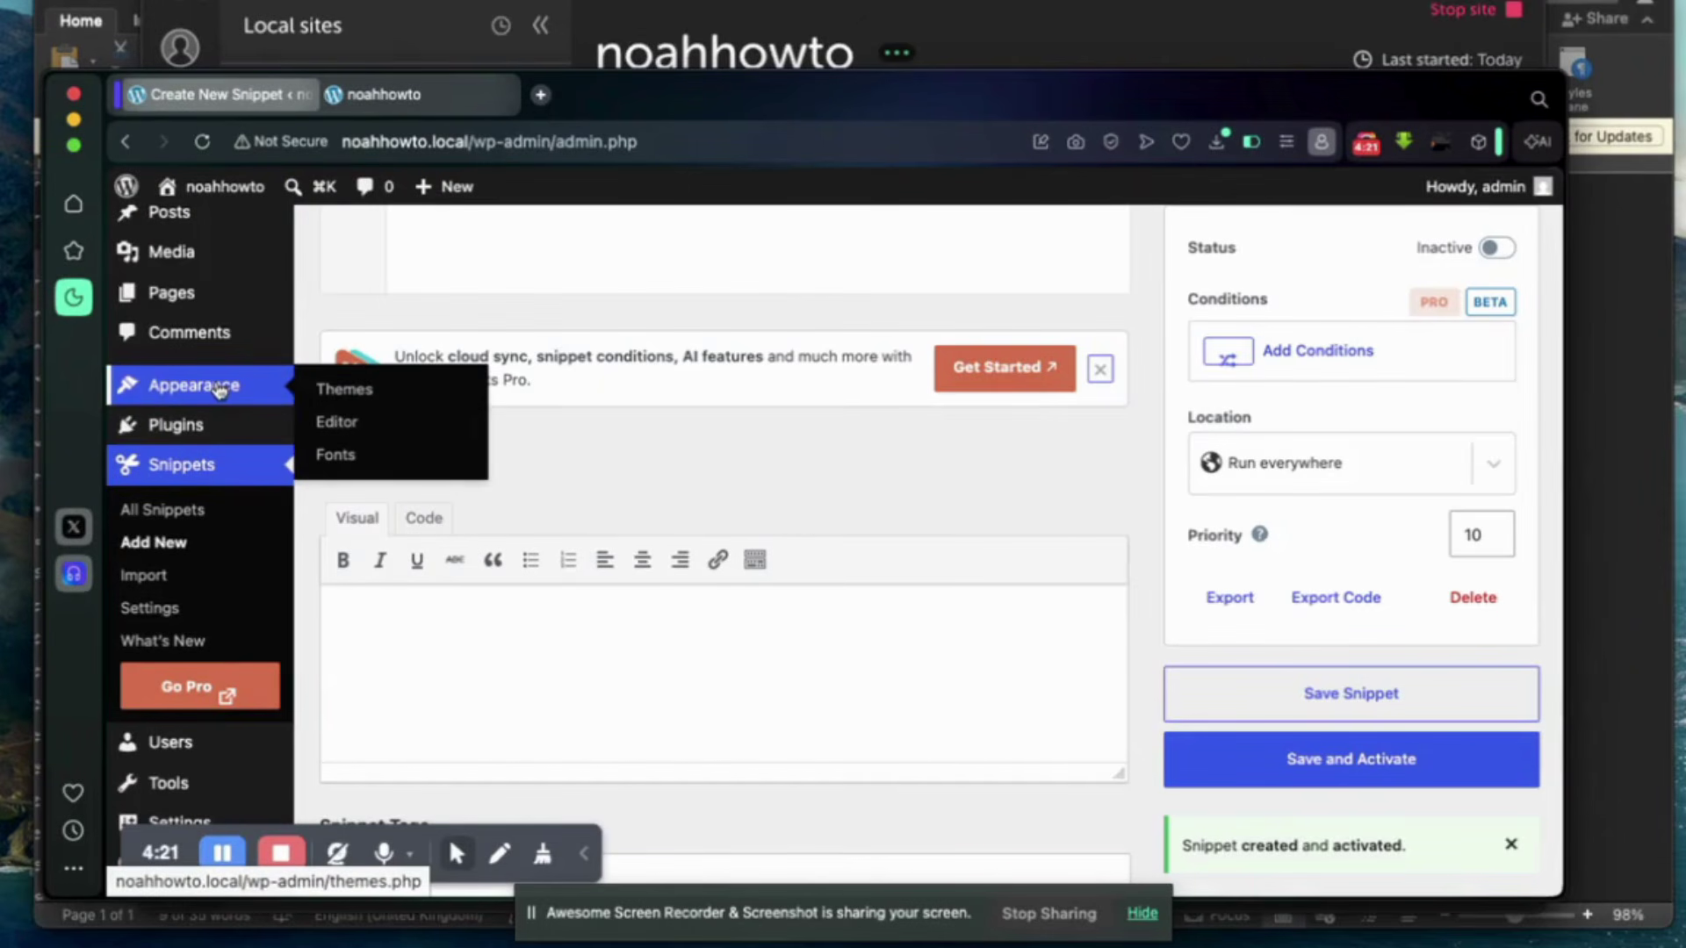
{"action": "left_click", "coordinate": [339, 395]}
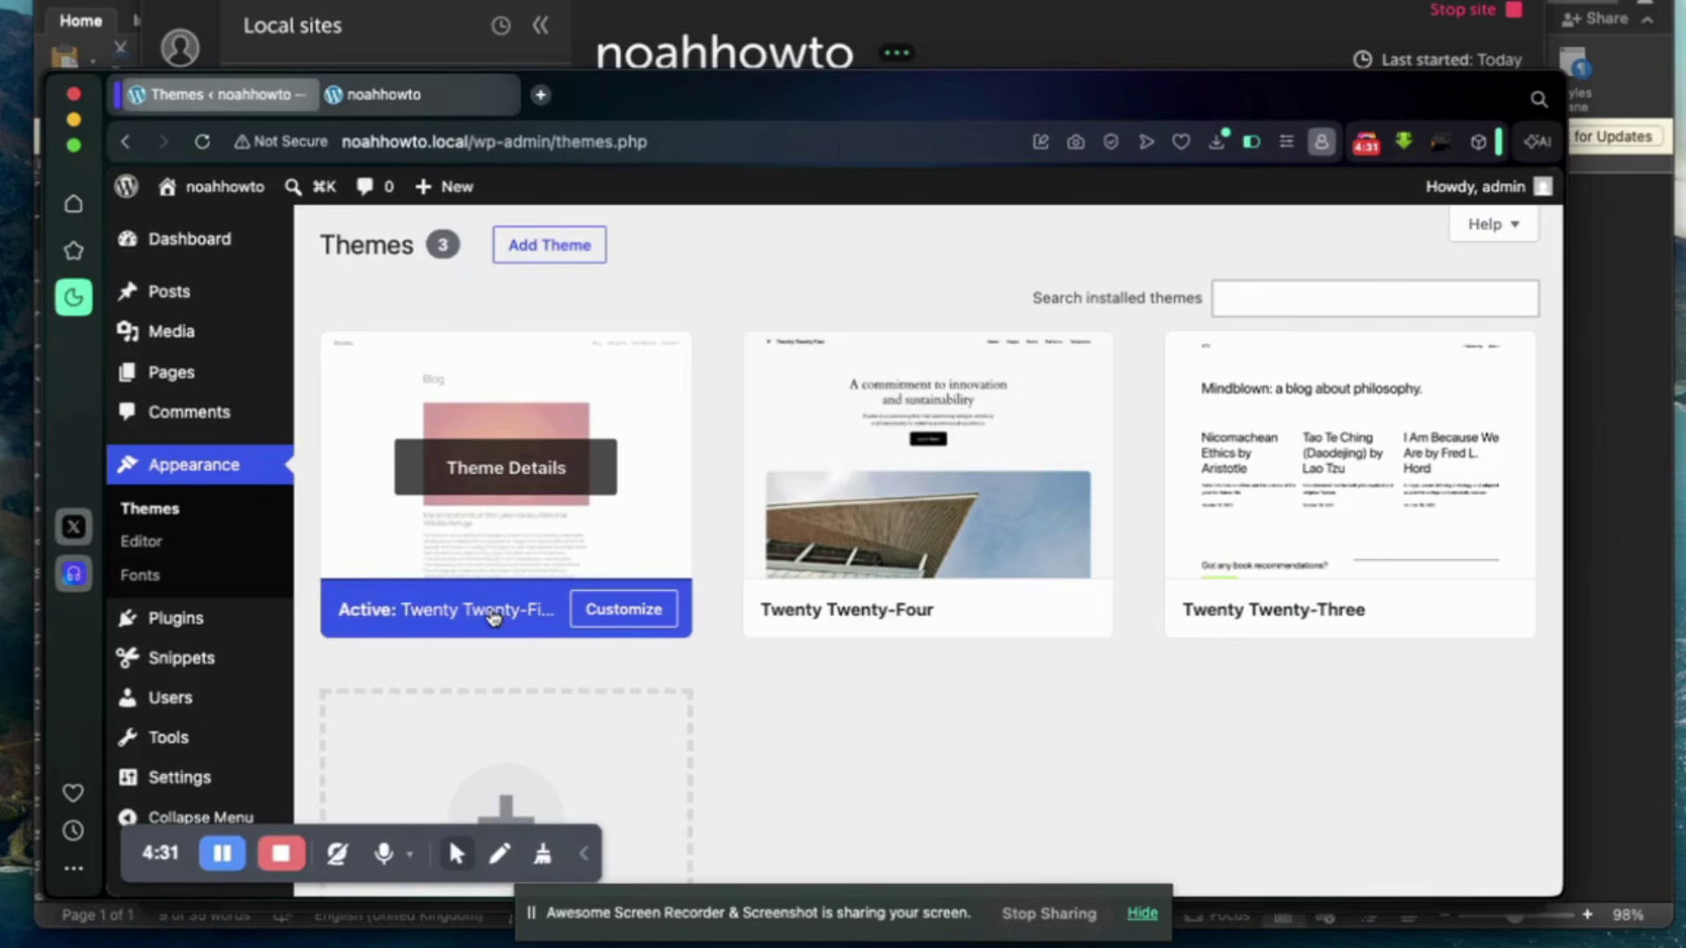
{"action": "left_click", "coordinate": [525, 465]}
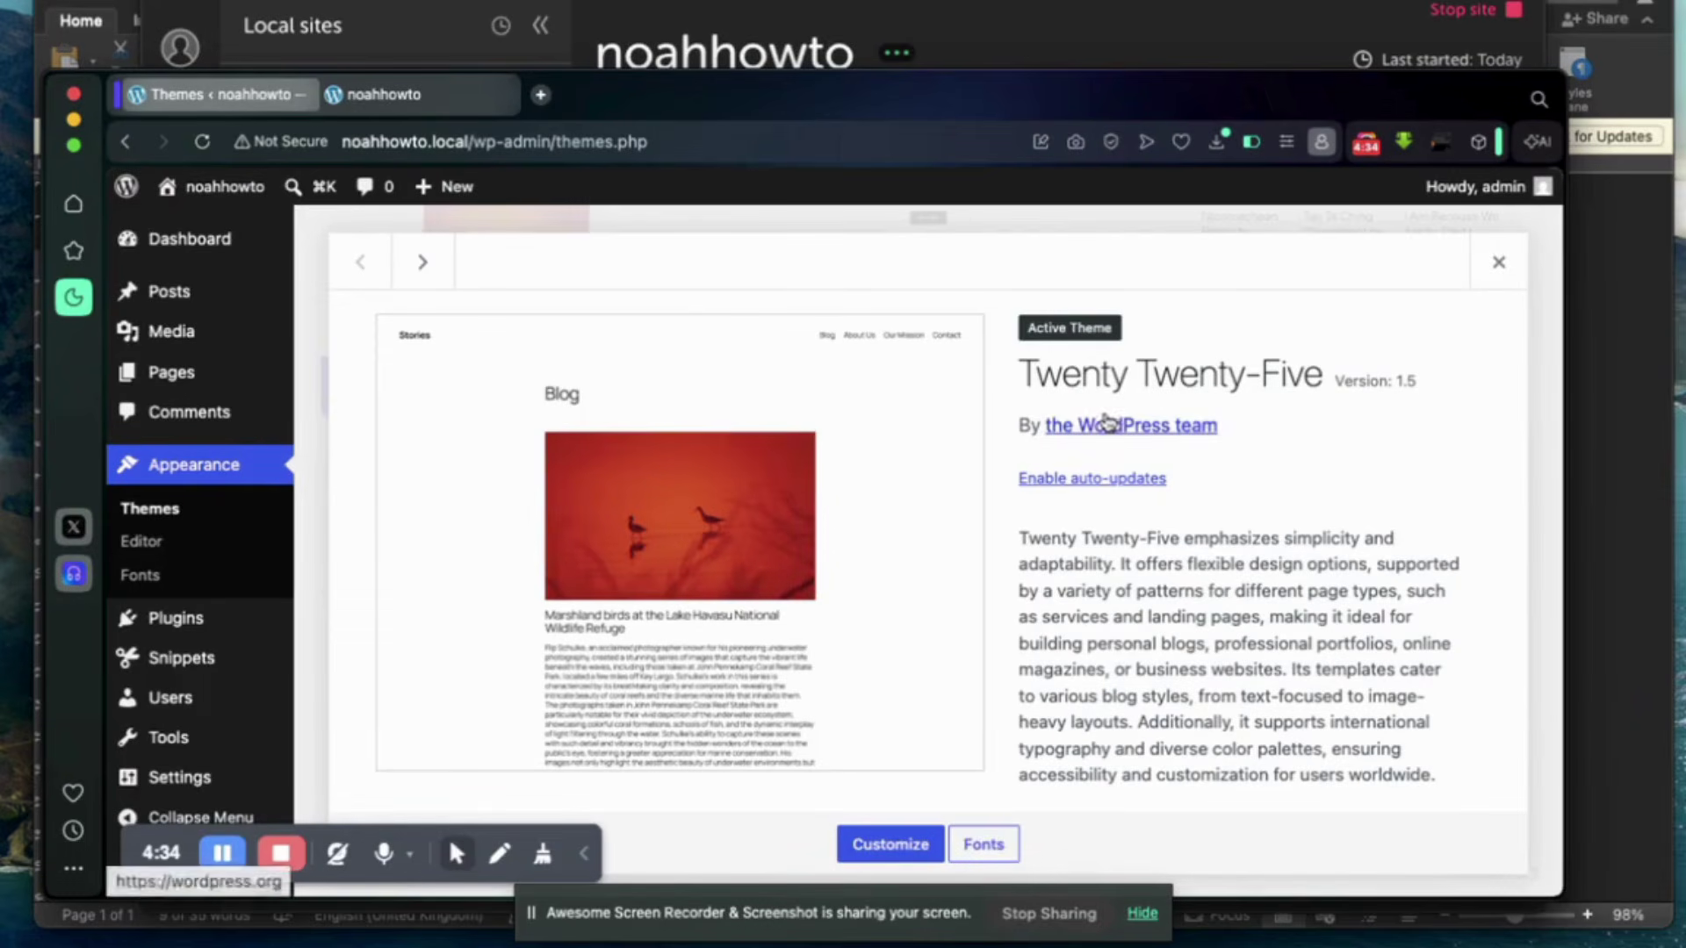
{"action": "left_click", "coordinate": [1498, 263]}
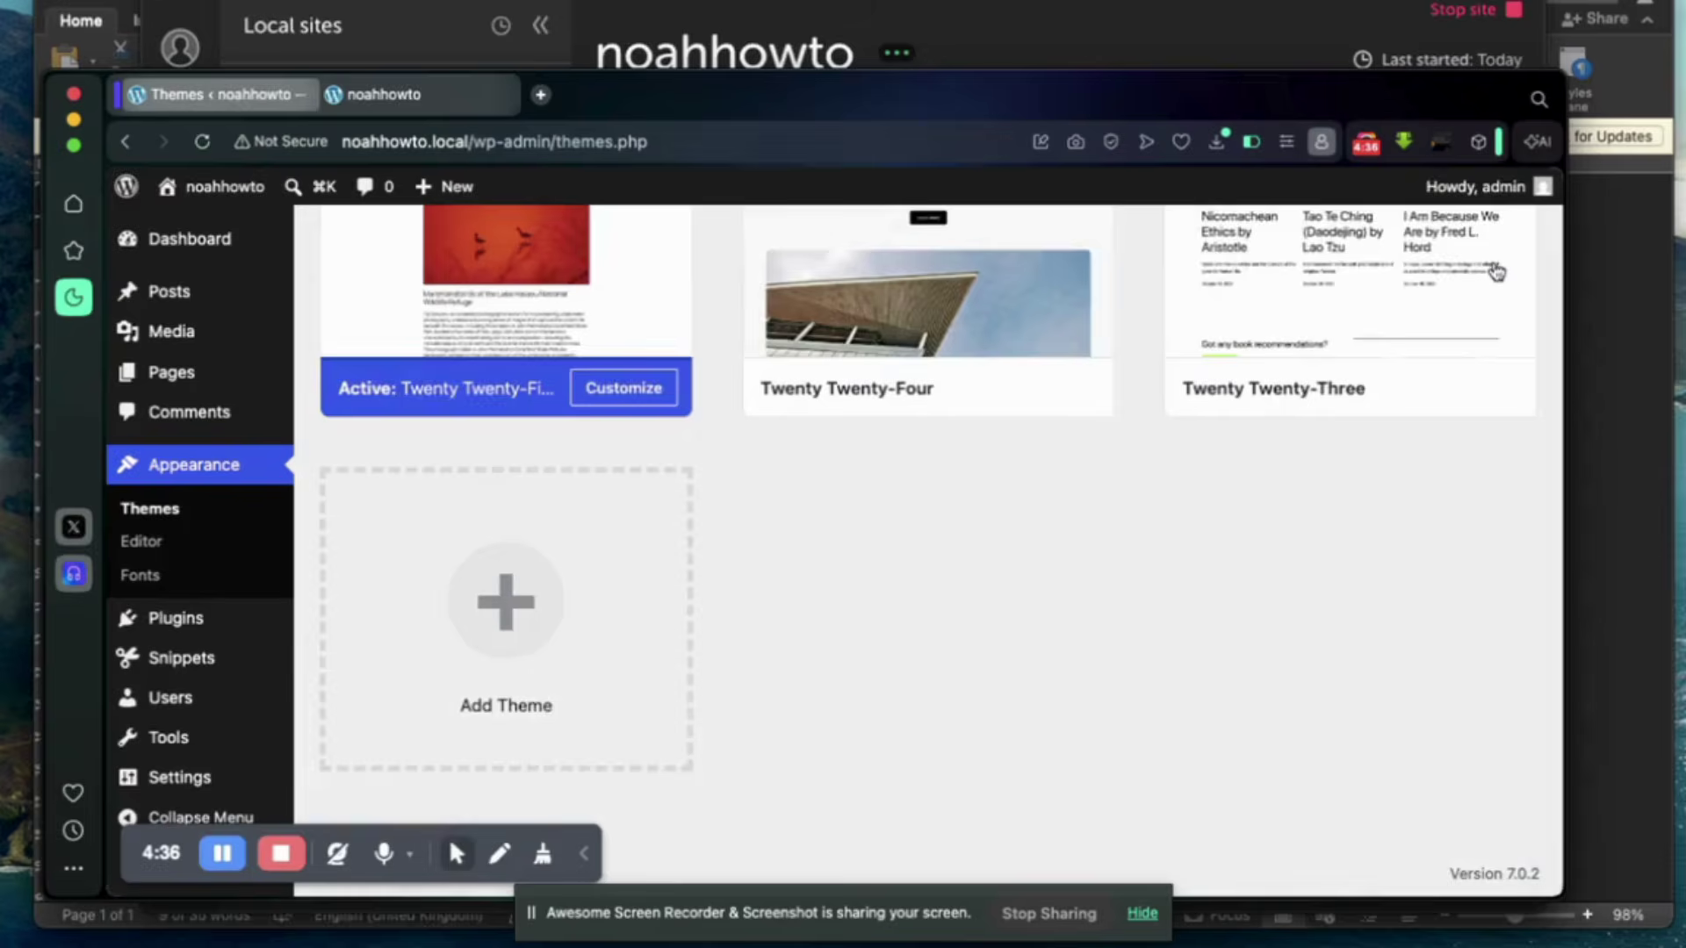
{"action": "key", "text": "ctrl+Up"}
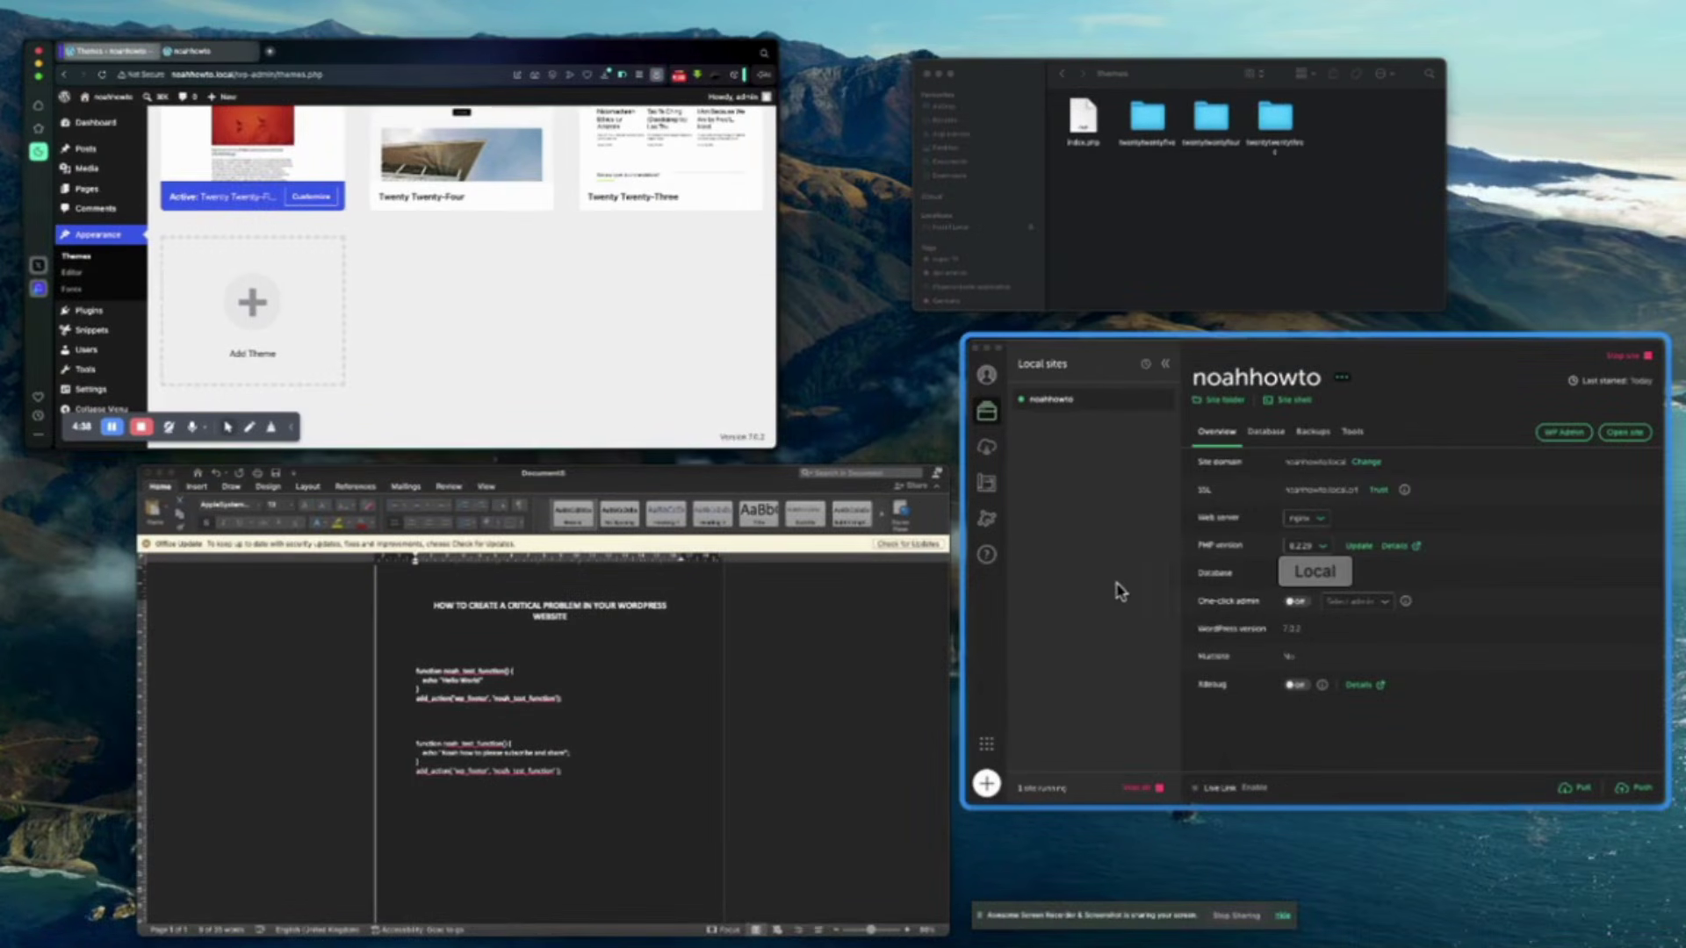
Open the twentytwentyfive theme folder and open its functions.php in TextEdit.
{"action": "left_click", "coordinate": [1067, 288]}
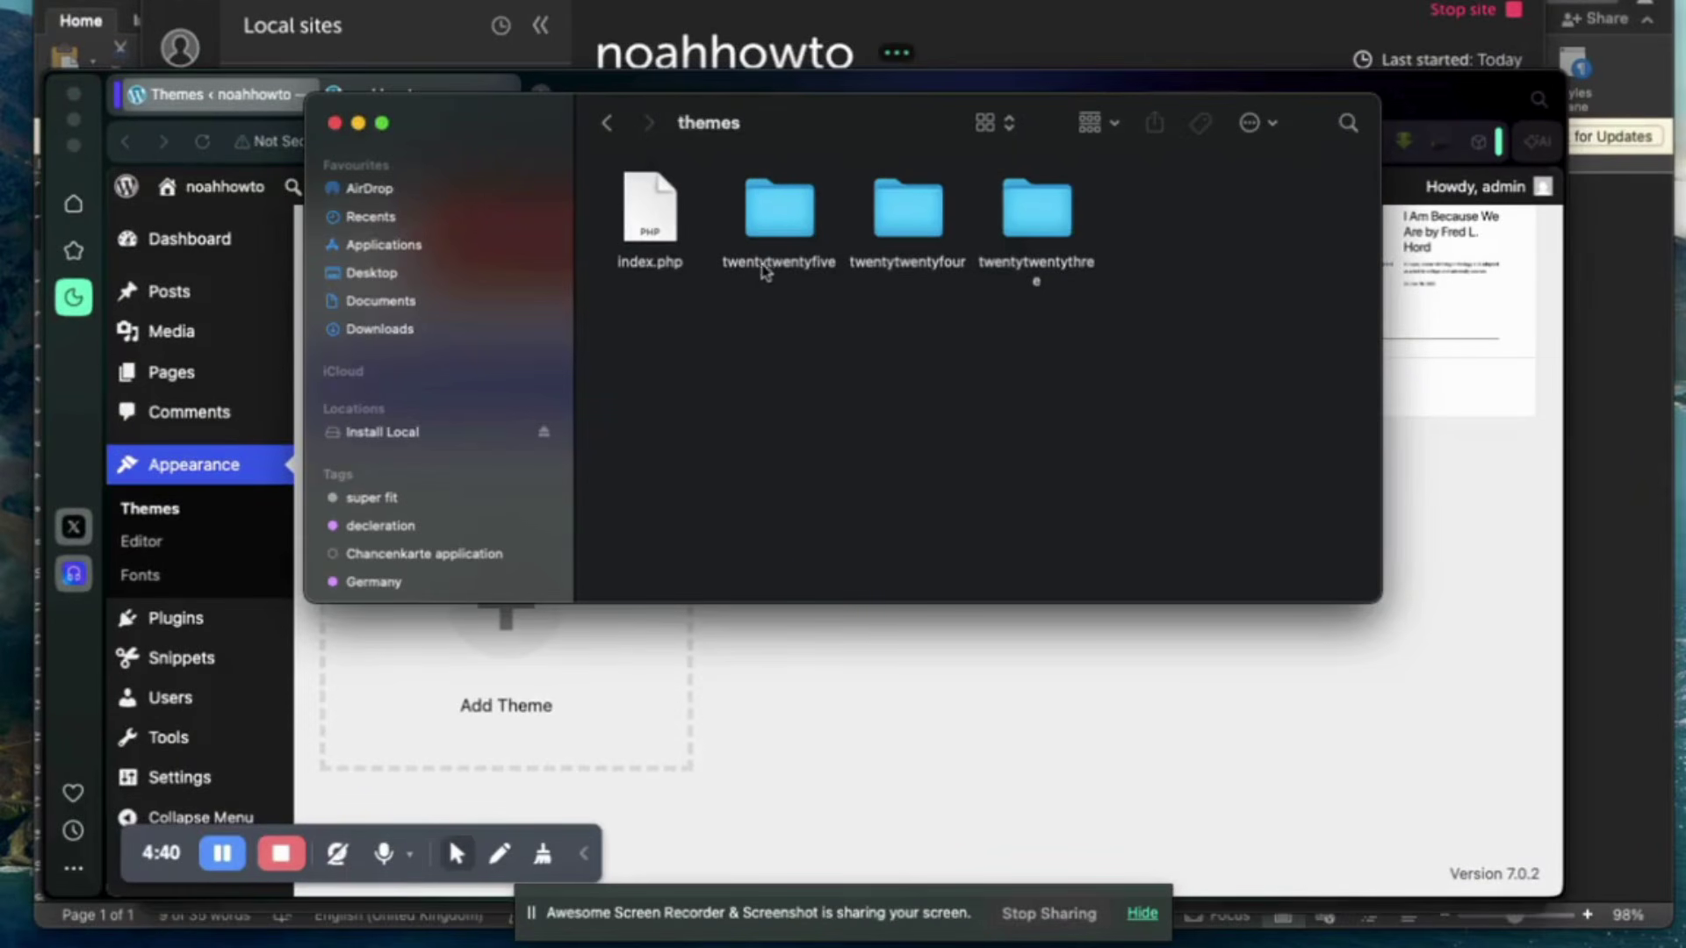
{"action": "double_click", "coordinate": [790, 229]}
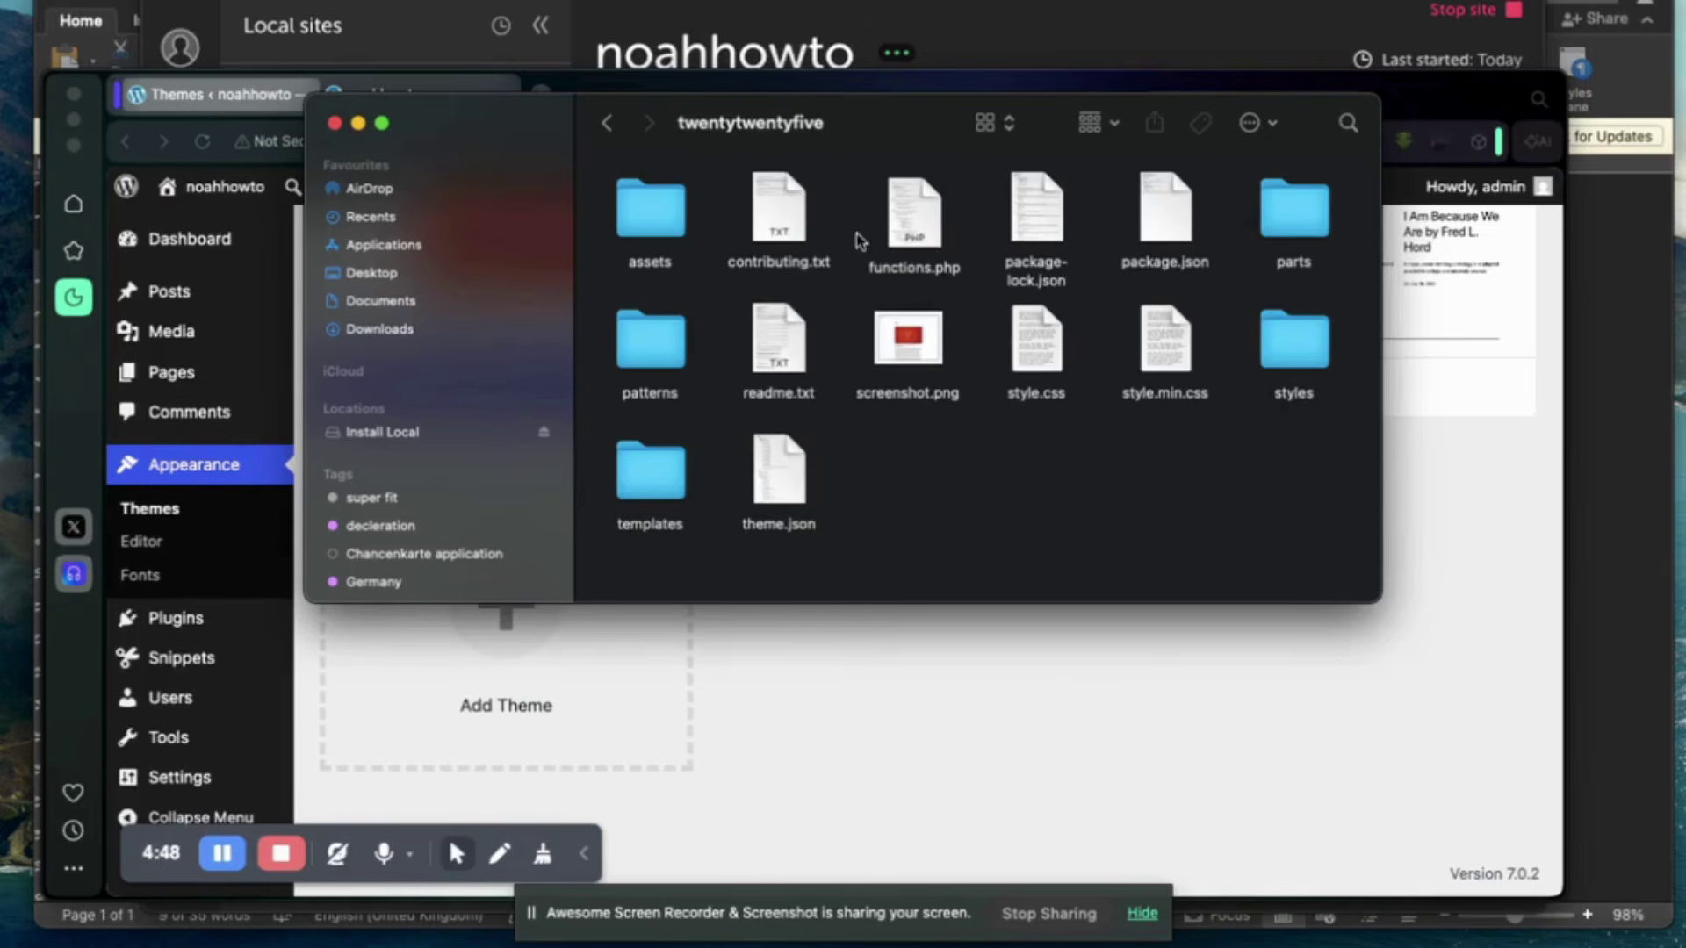
{"action": "left_click", "coordinate": [915, 209]}
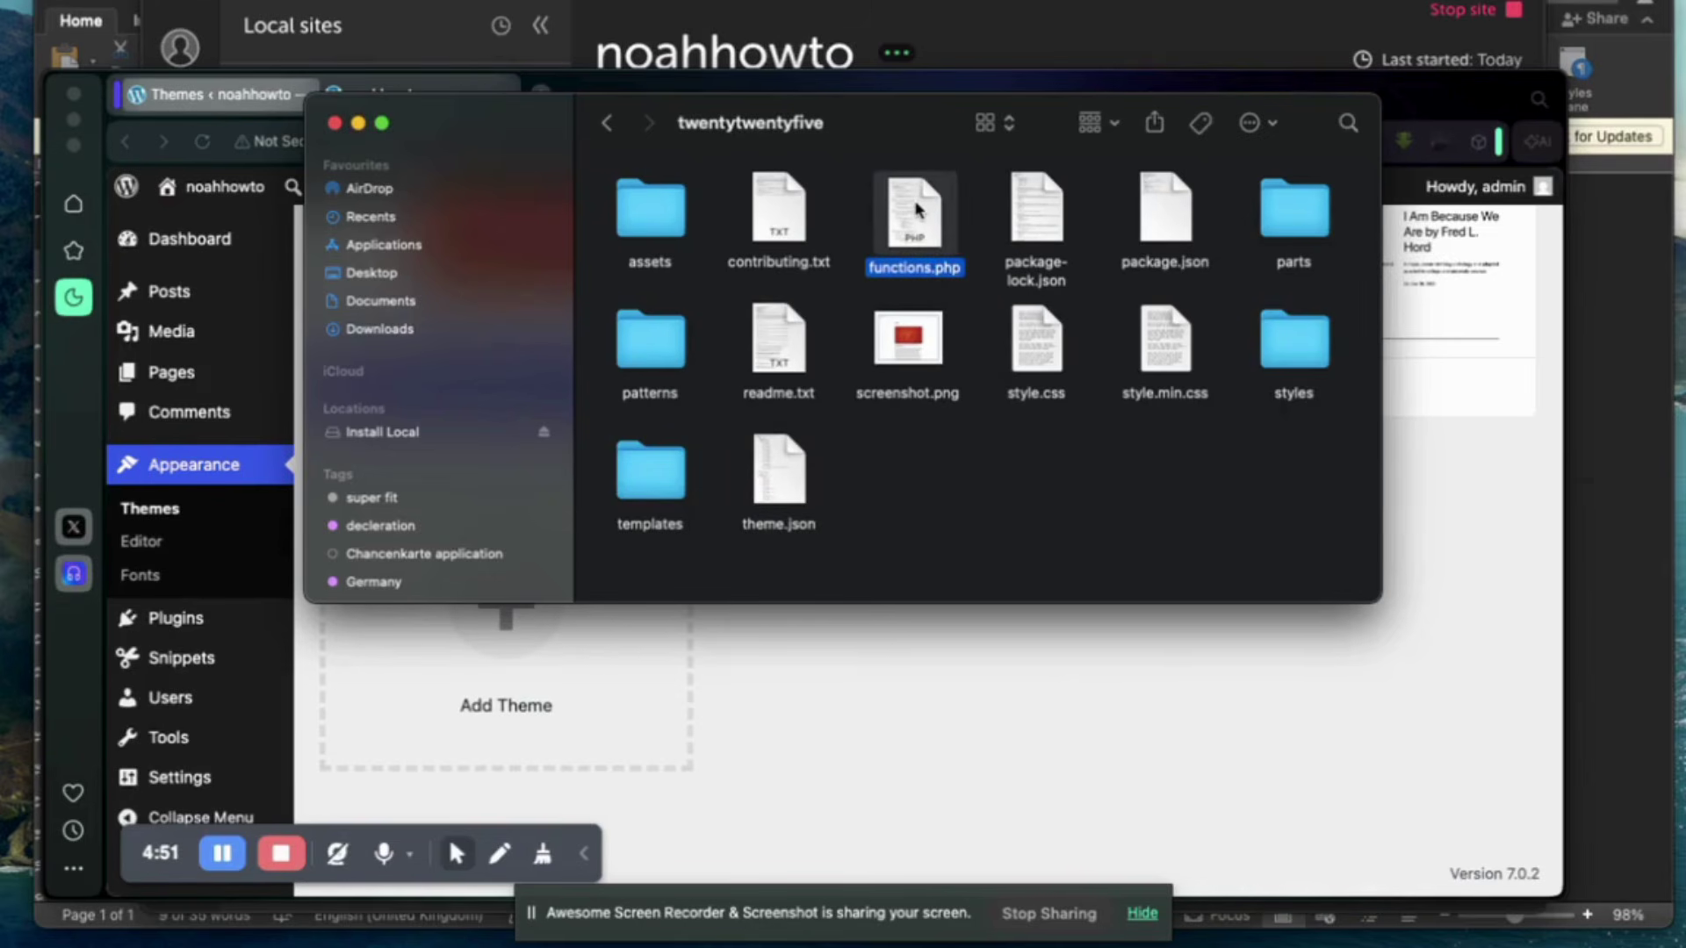
{"action": "right_click", "coordinate": [916, 209]}
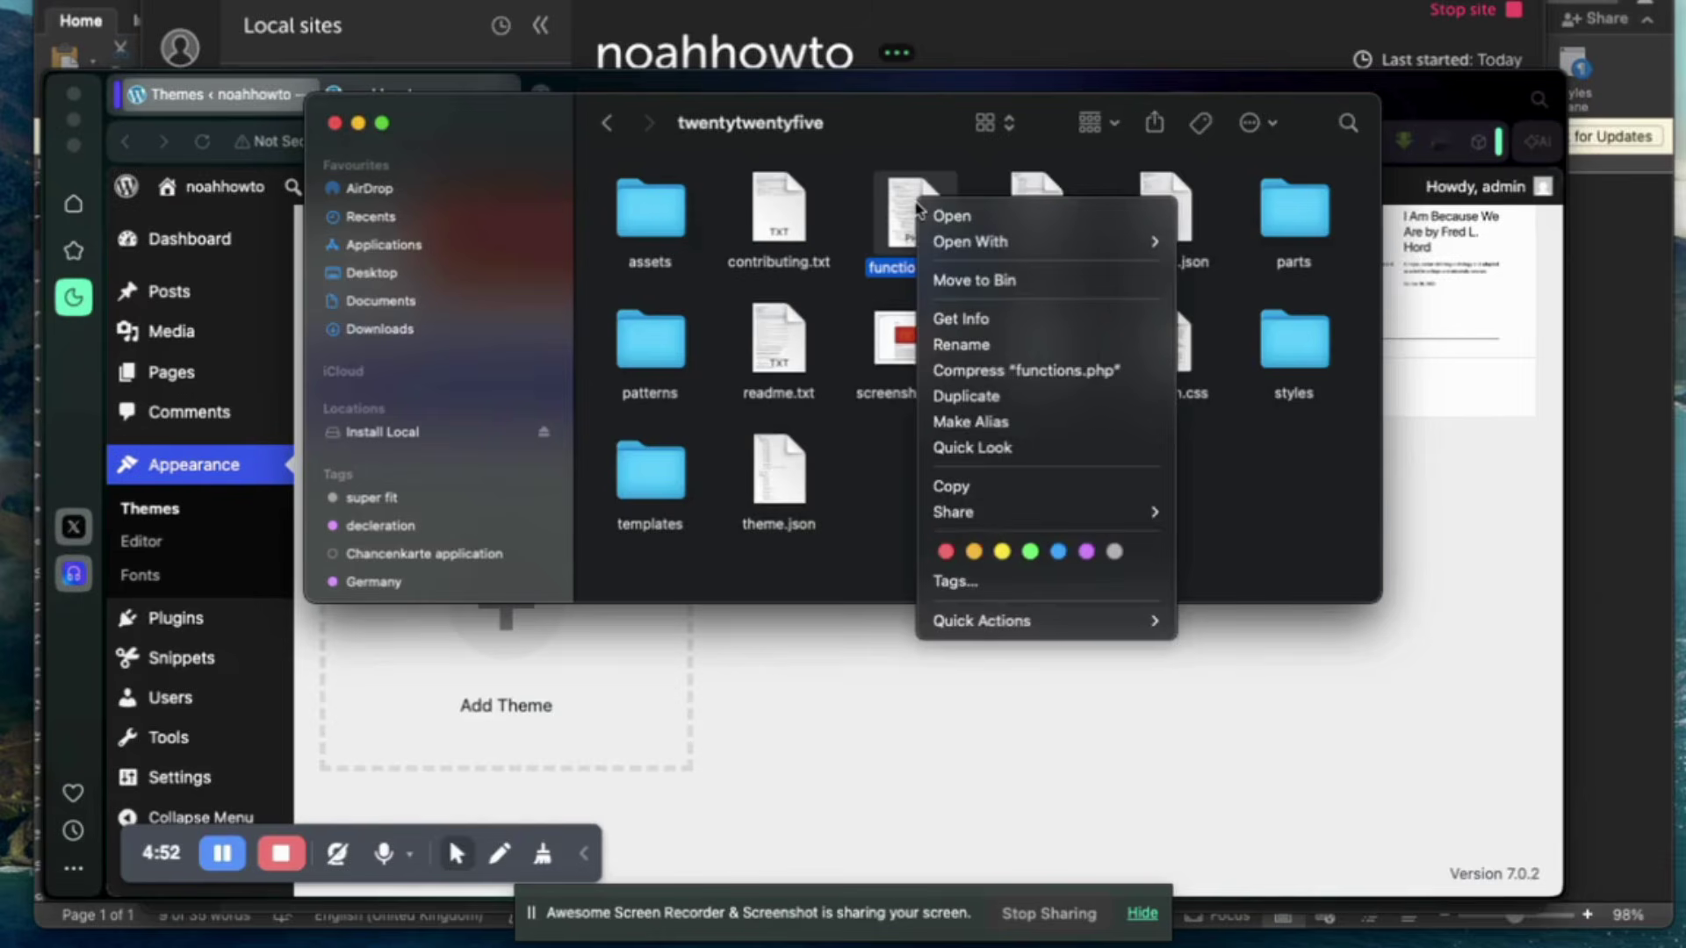
{"action": "mouse_move", "coordinate": [1150, 242]}
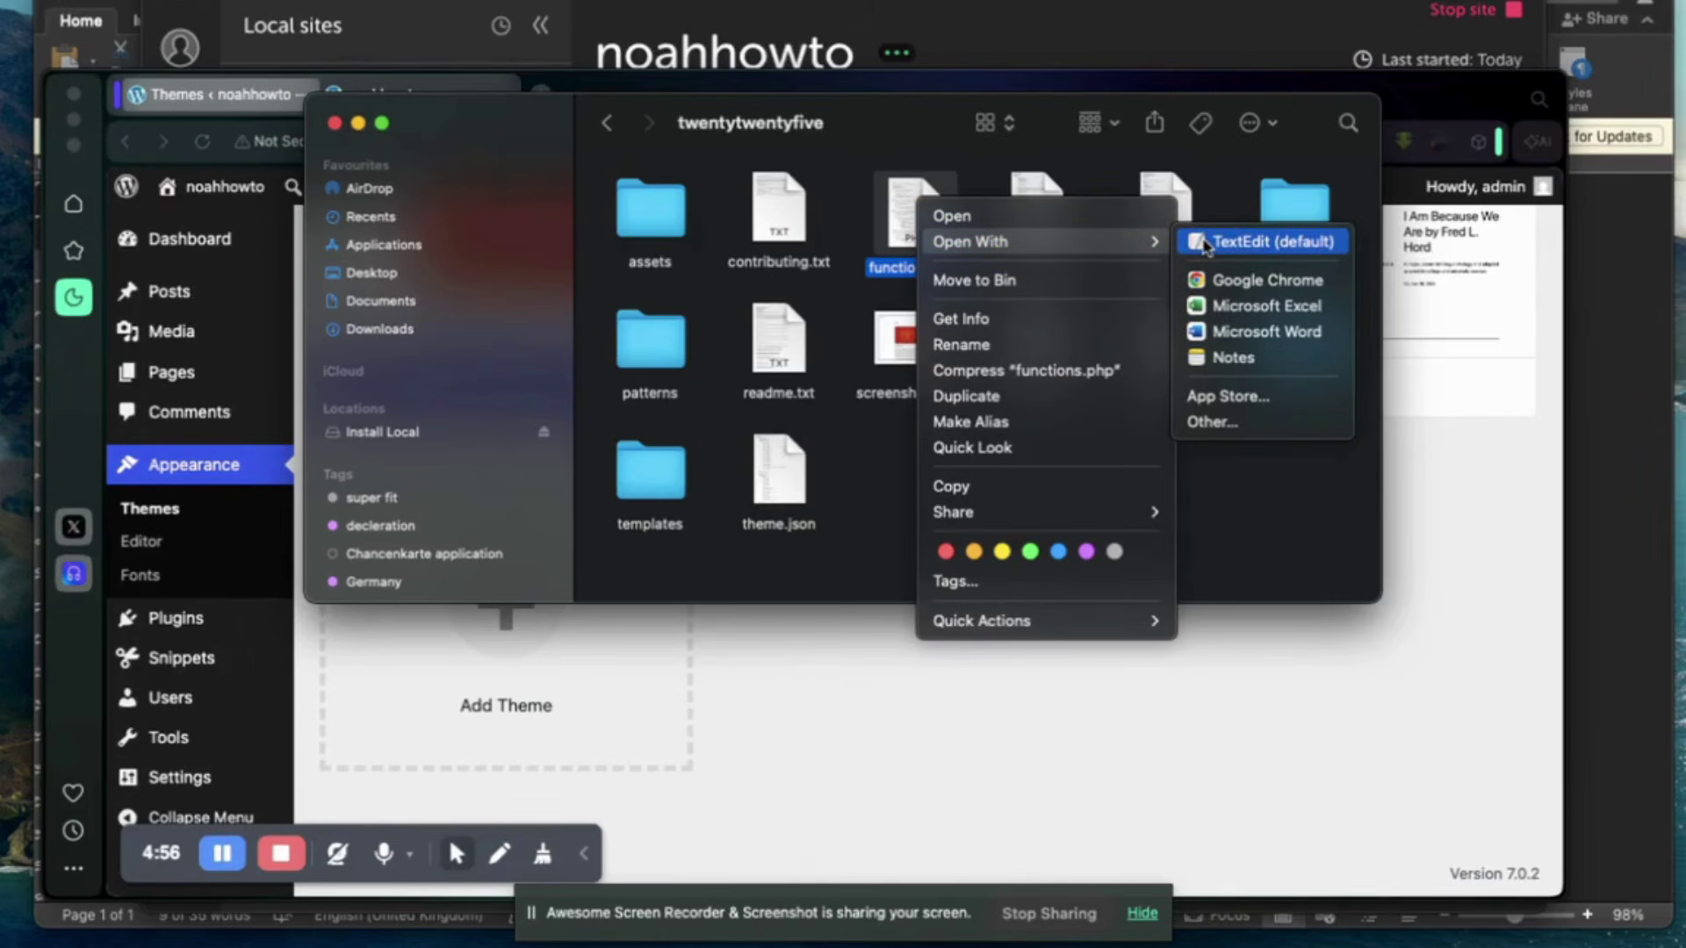
{"action": "left_click", "coordinate": [1246, 243]}
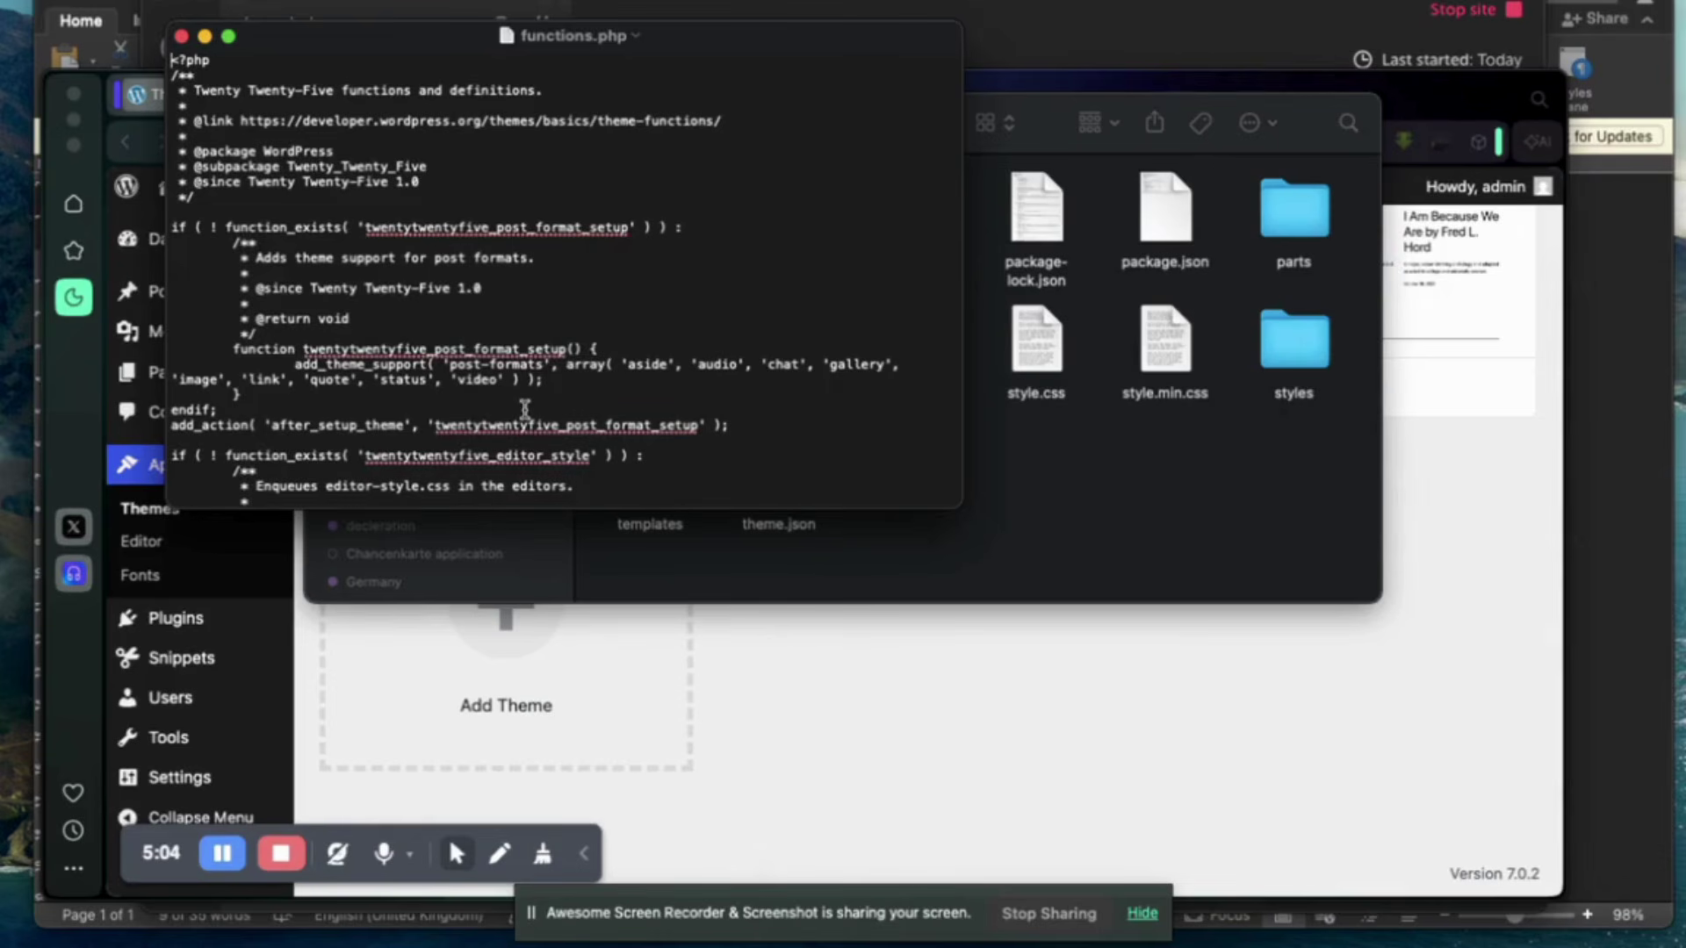
Scroll functions.php down to its final endif, then bring the Word notes document forward.
{"action": "scroll", "coordinate": [525, 409], "scroll_direction": "down", "scroll_amount": 20}
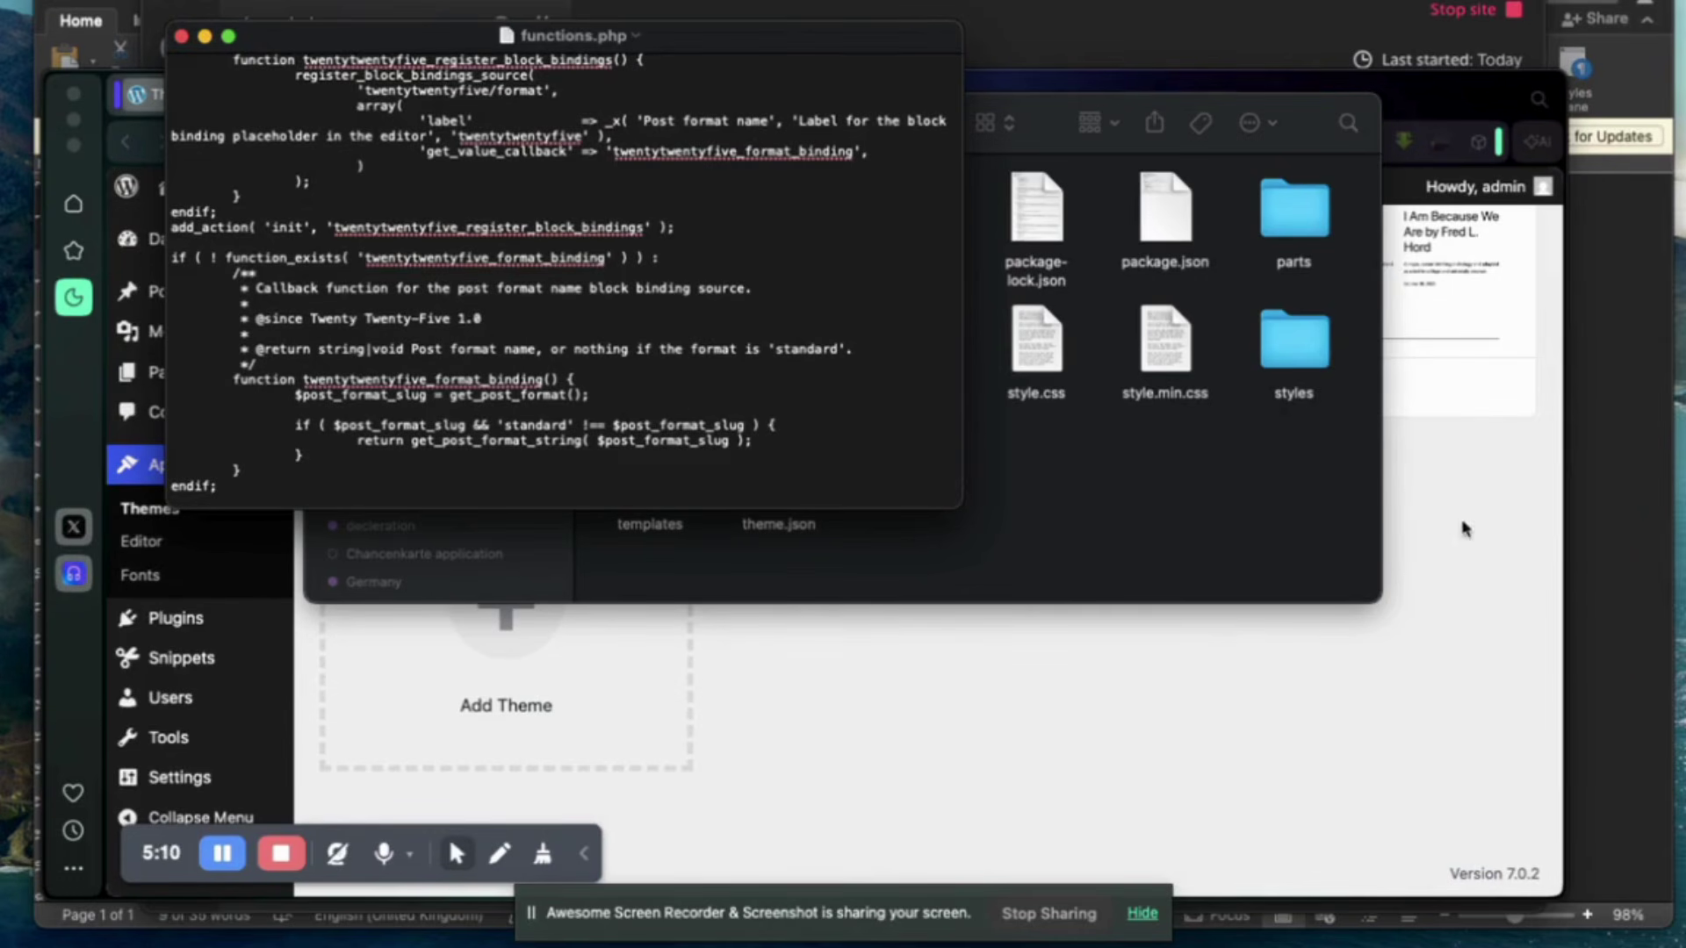
{"action": "left_click", "coordinate": [1646, 523]}
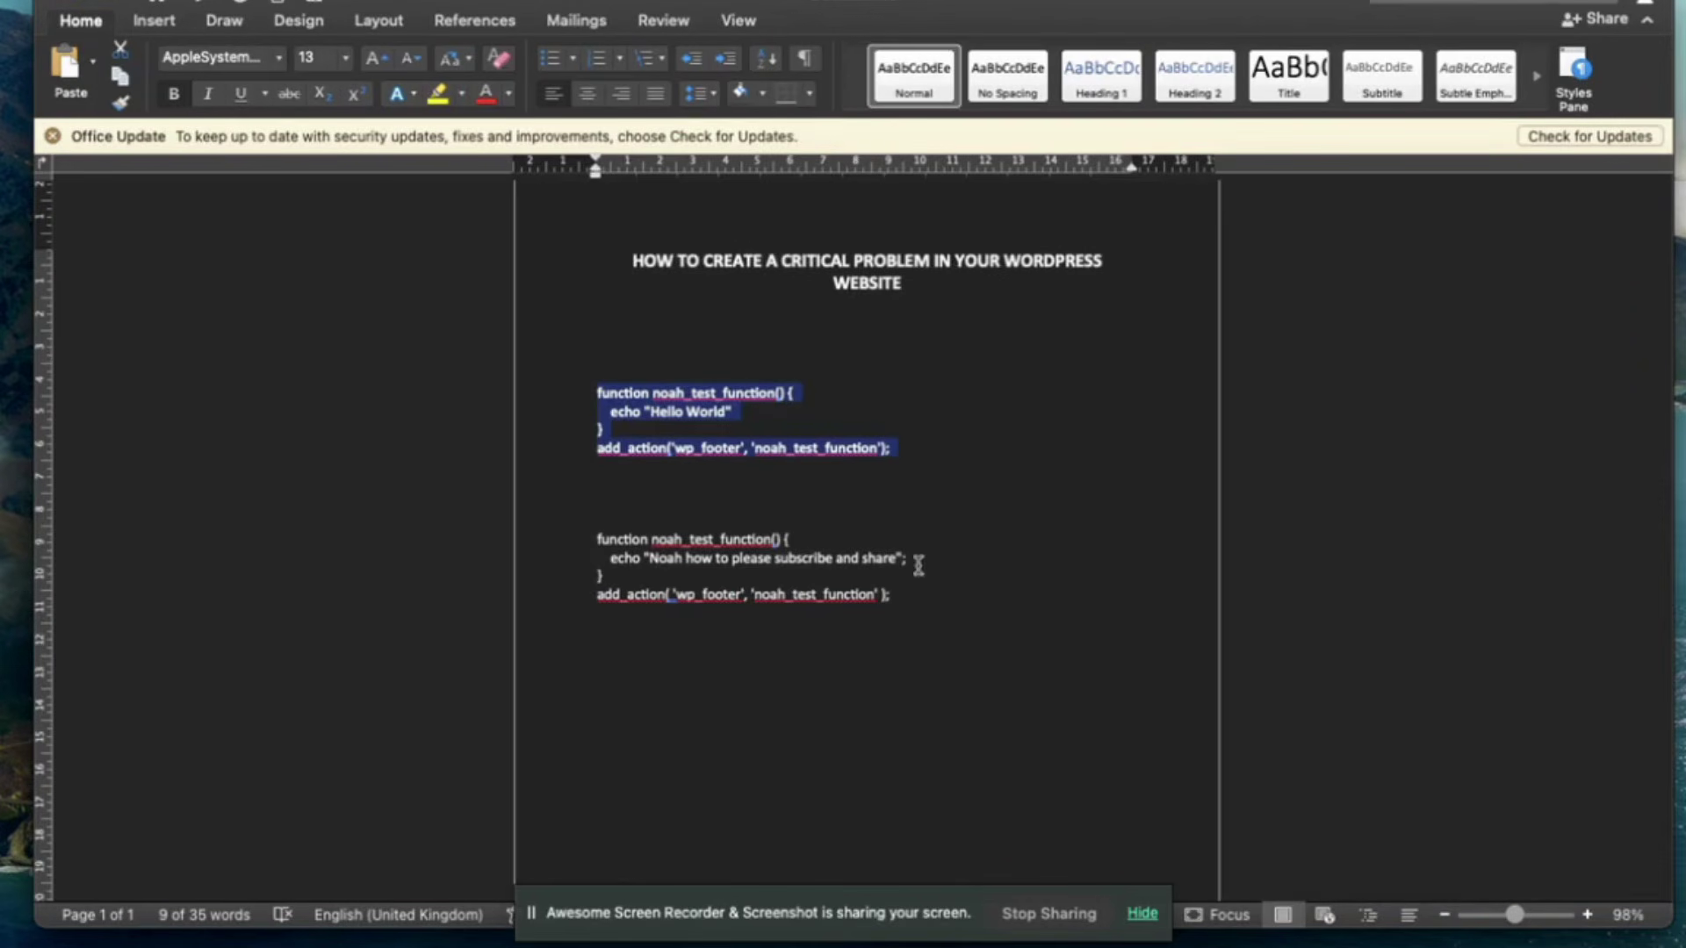
Select the whole subscribe-and-share noah_test_function snippet hooked to wp_footer in Word.
{"action": "left_click", "coordinate": [586, 539]}
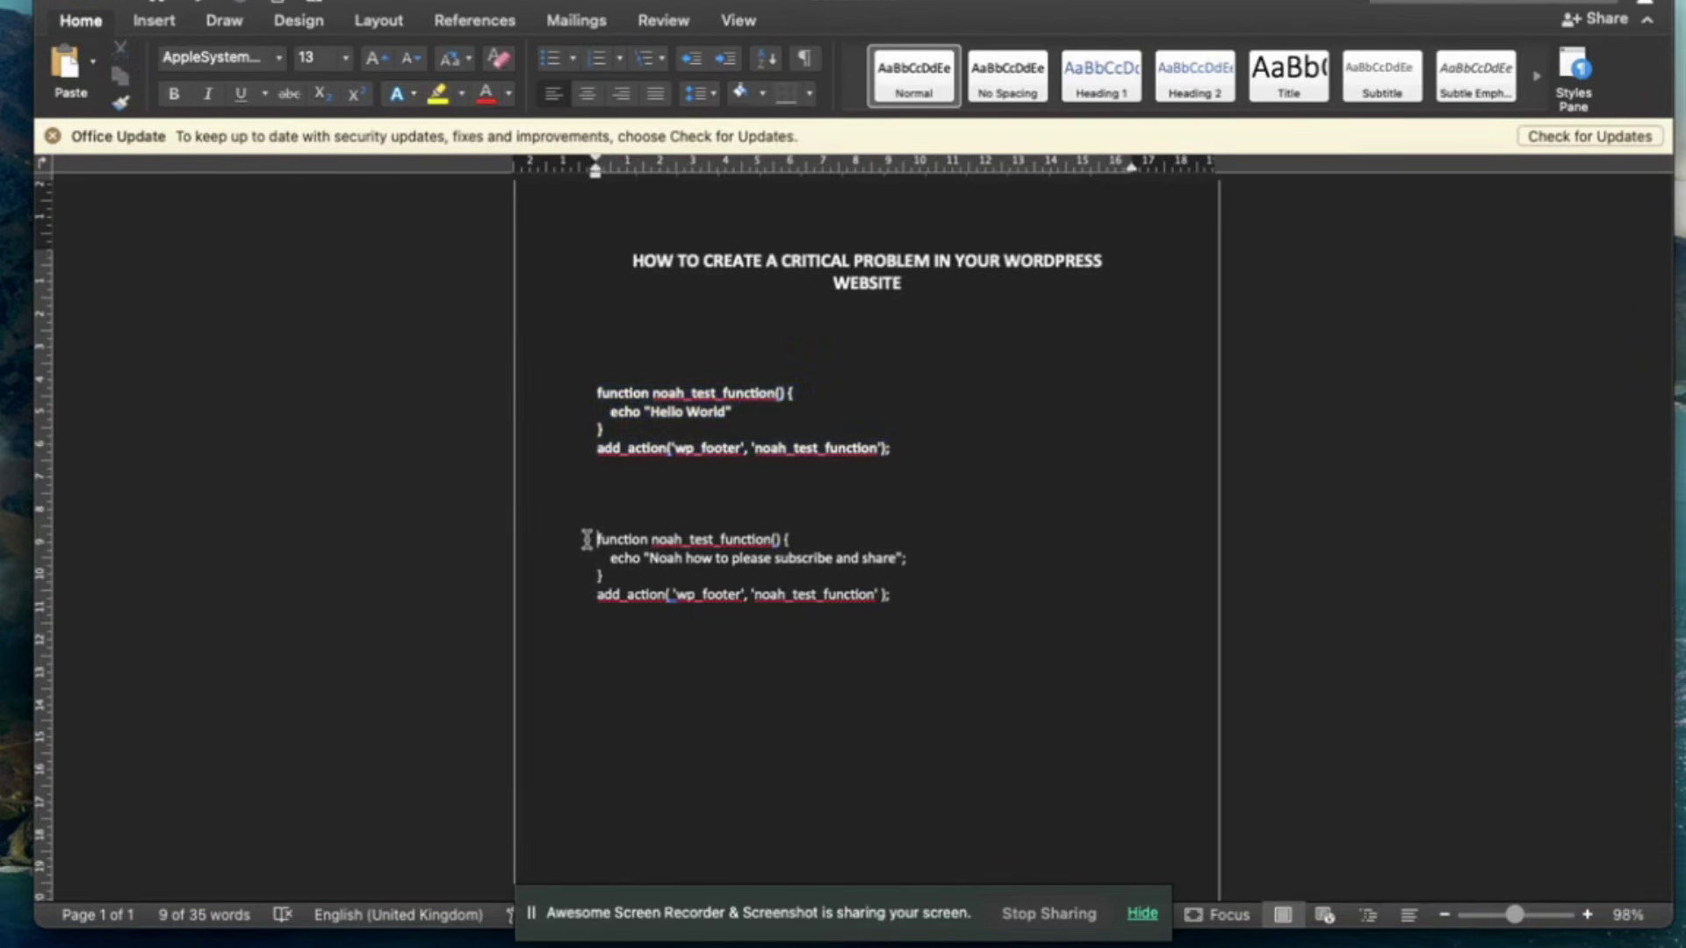
{"action": "left_click_drag", "start_coordinate": [587, 539], "coordinate": [914, 602]}
{"action": "key", "text": "super+c"}
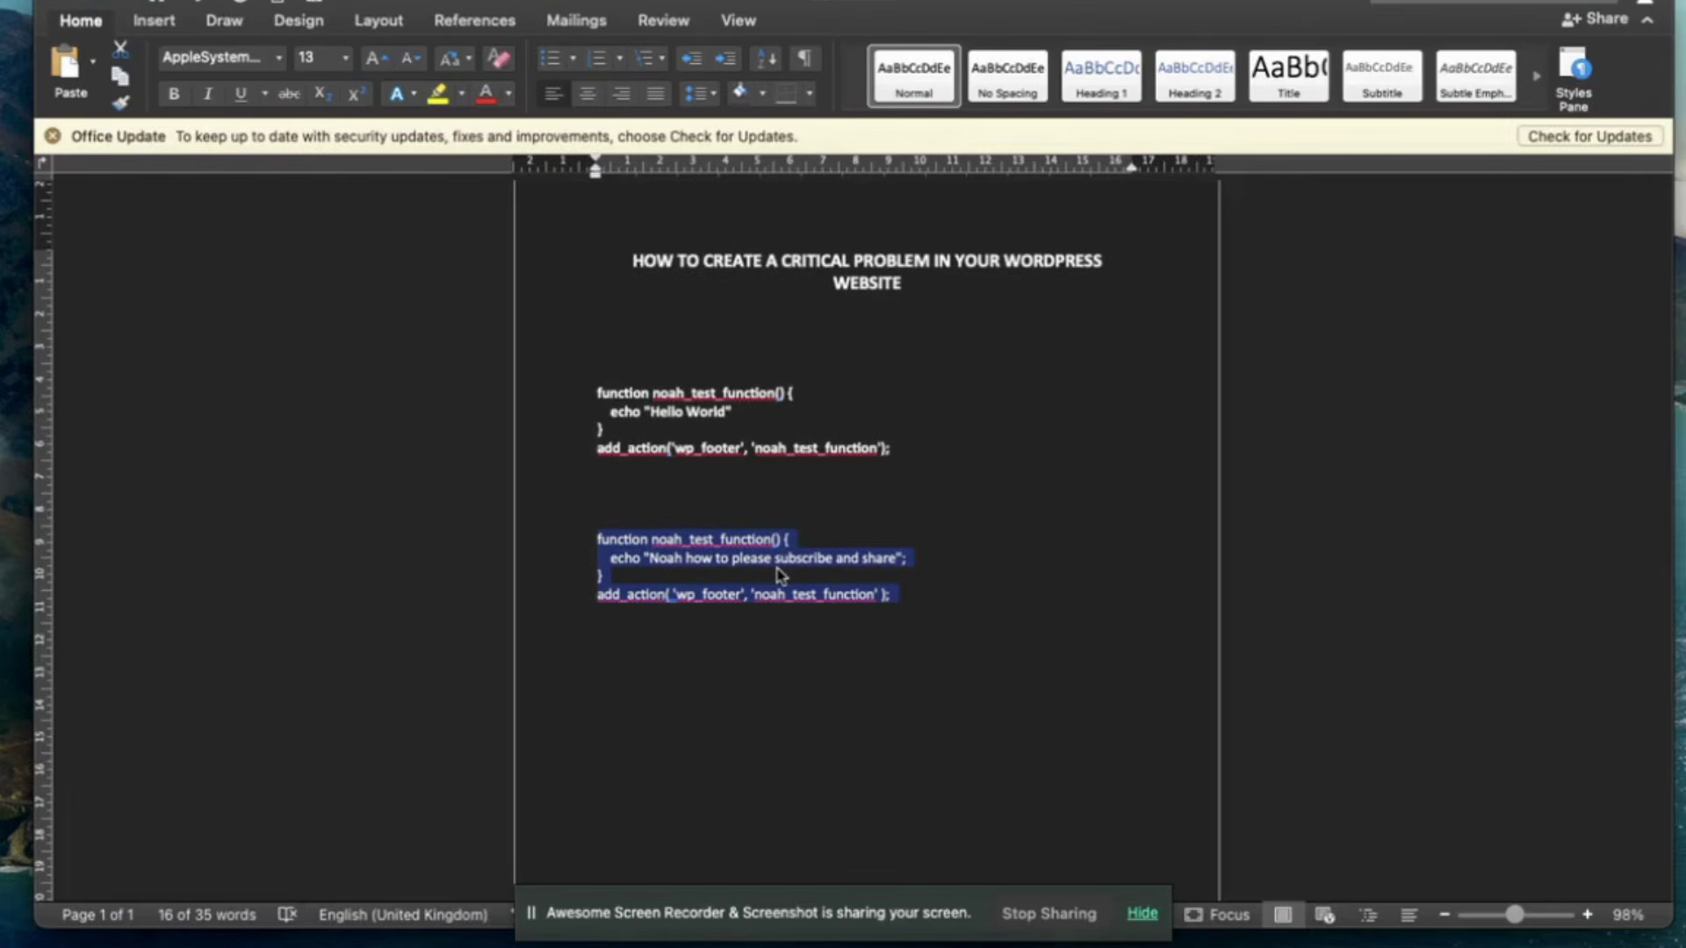
{"action": "key", "text": "ctrl+Up"}
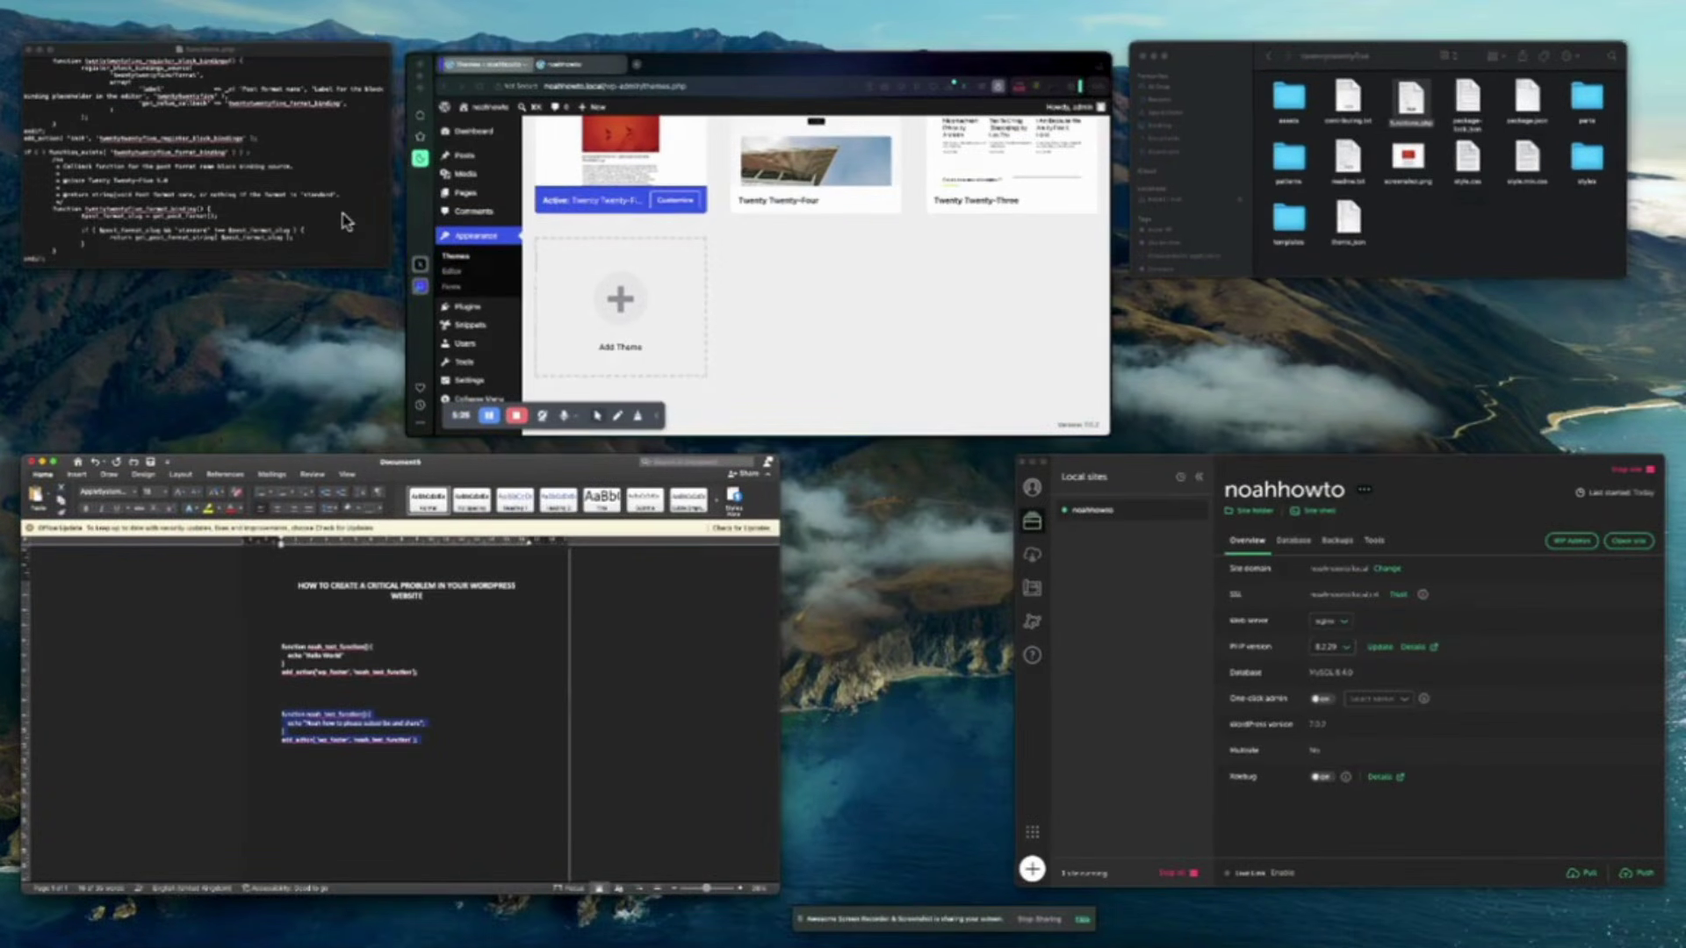
Paste the noah_test_function snippet on a new line after endif; and close functions.php.
{"action": "left_click", "coordinate": [345, 222]}
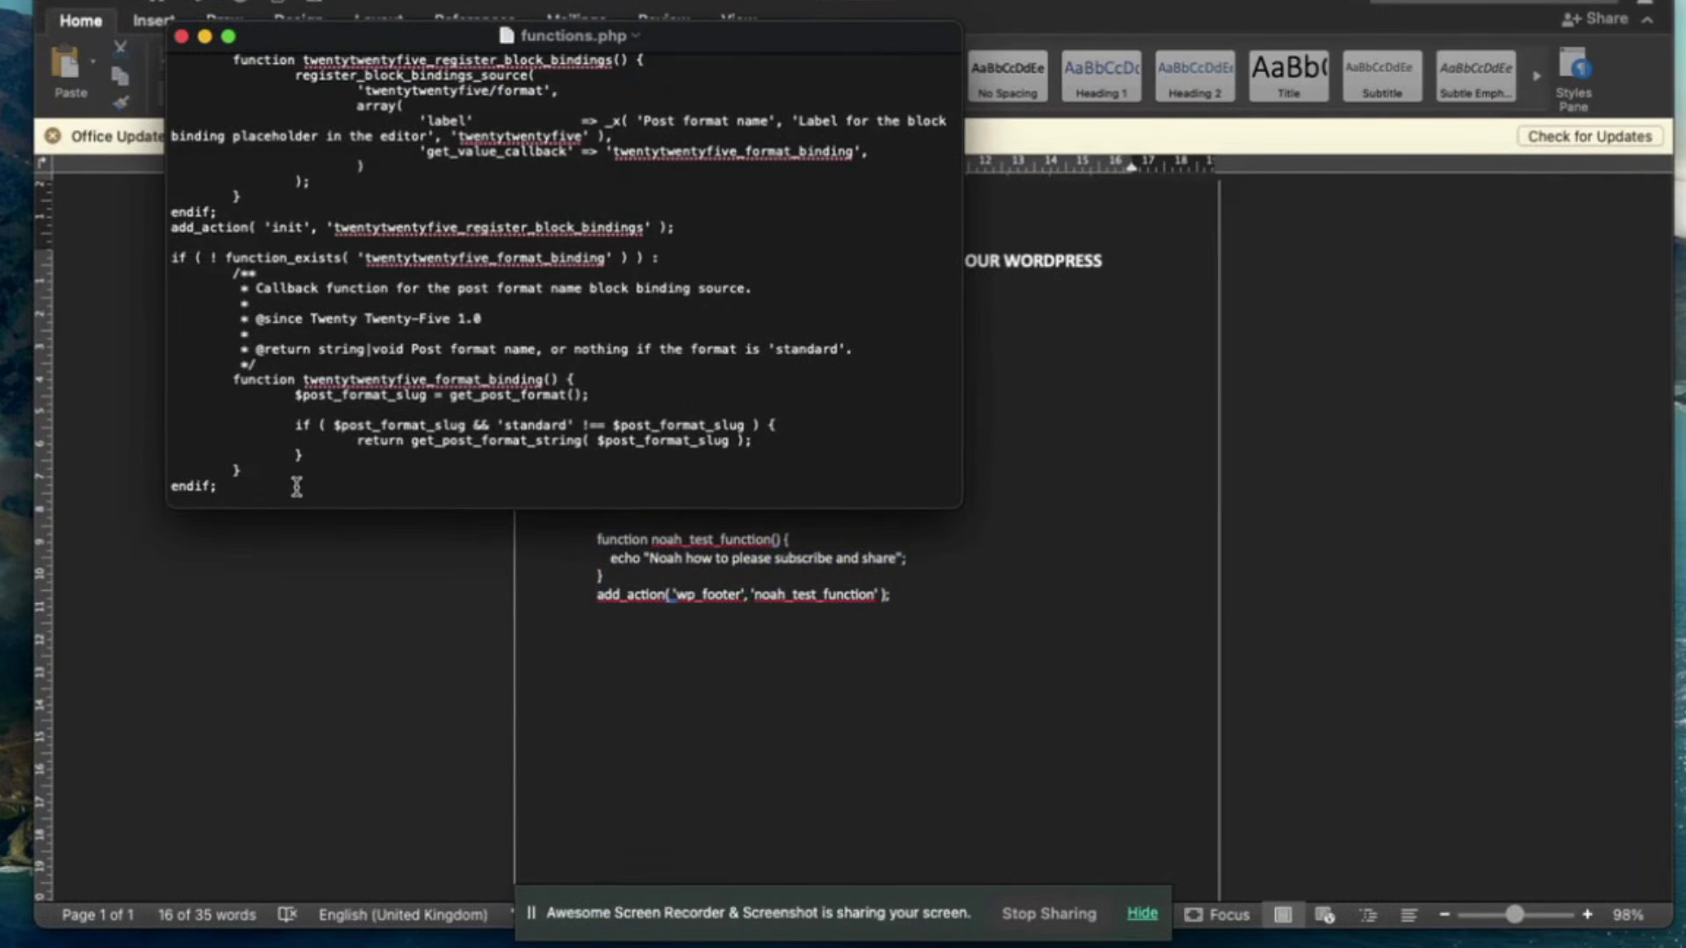
{"action": "key", "text": "Return"}
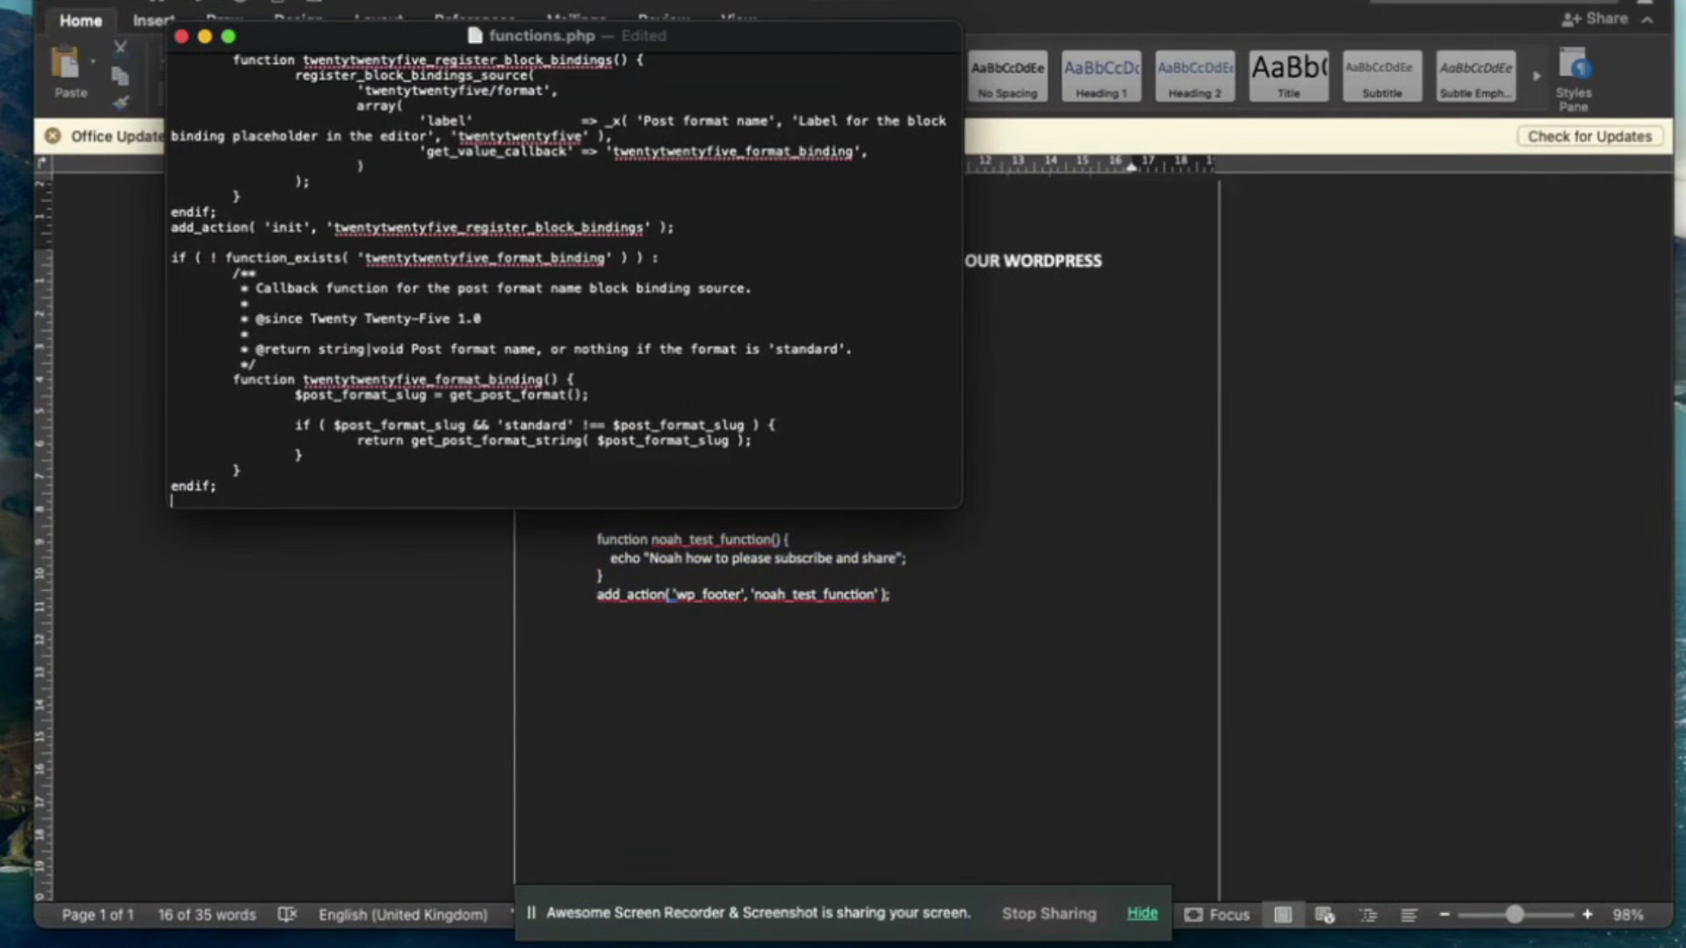
{"action": "key", "text": "super+v"}
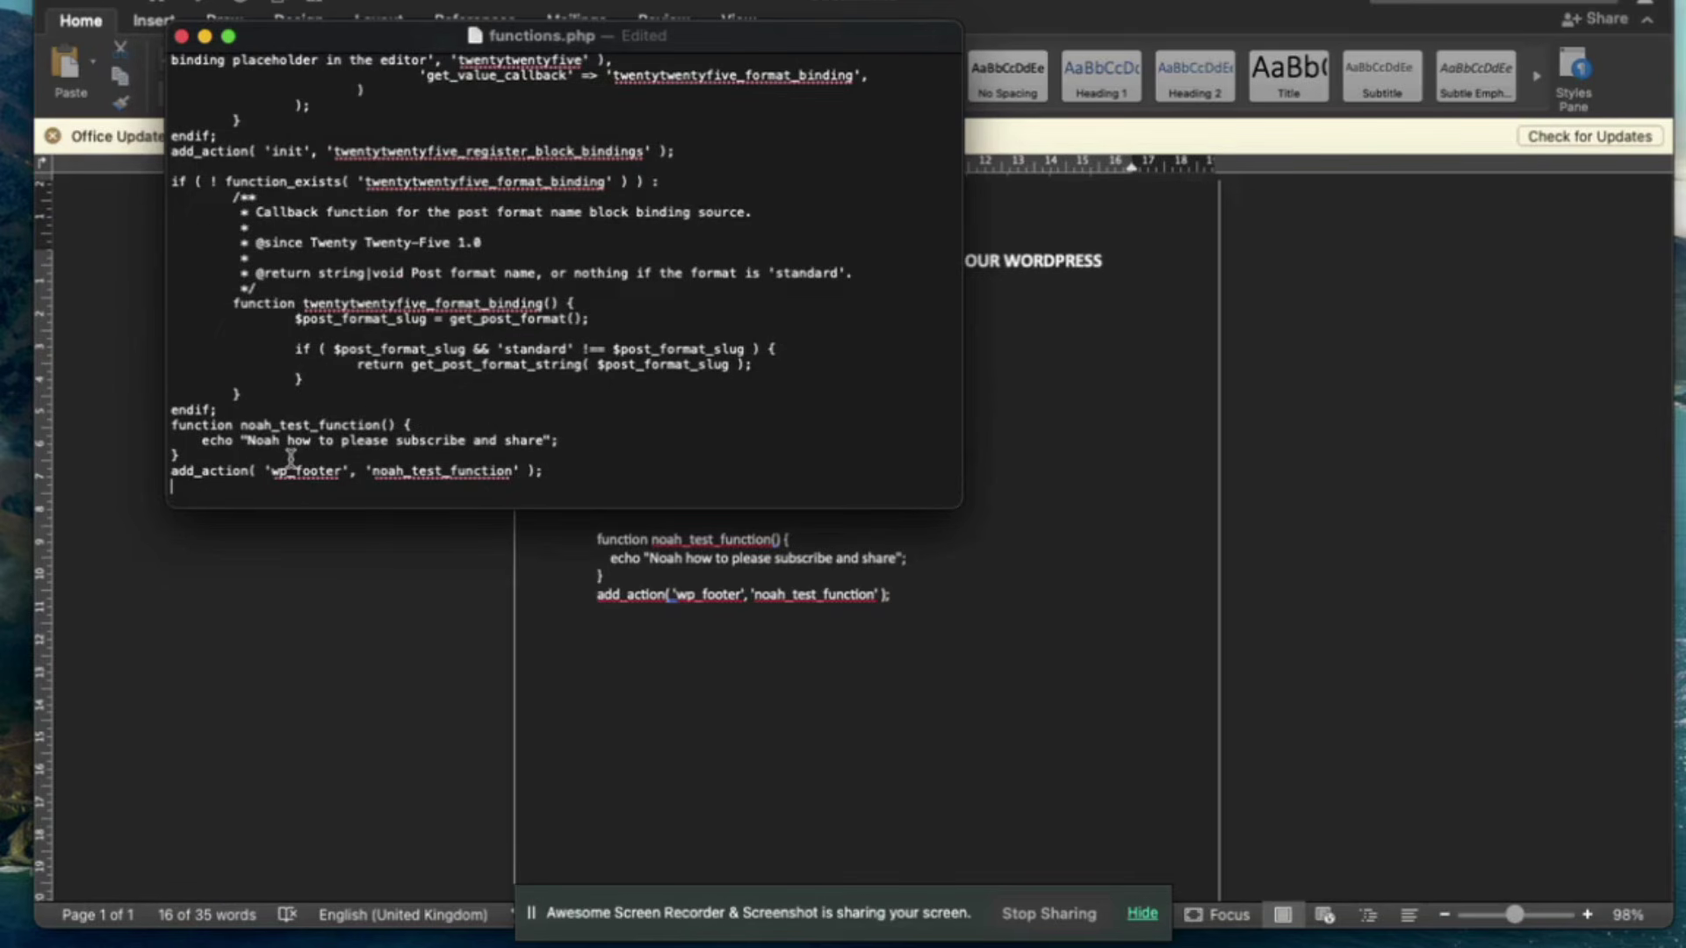
{"action": "left_click", "coordinate": [181, 37]}
{"action": "key", "text": "ctrl+Up"}
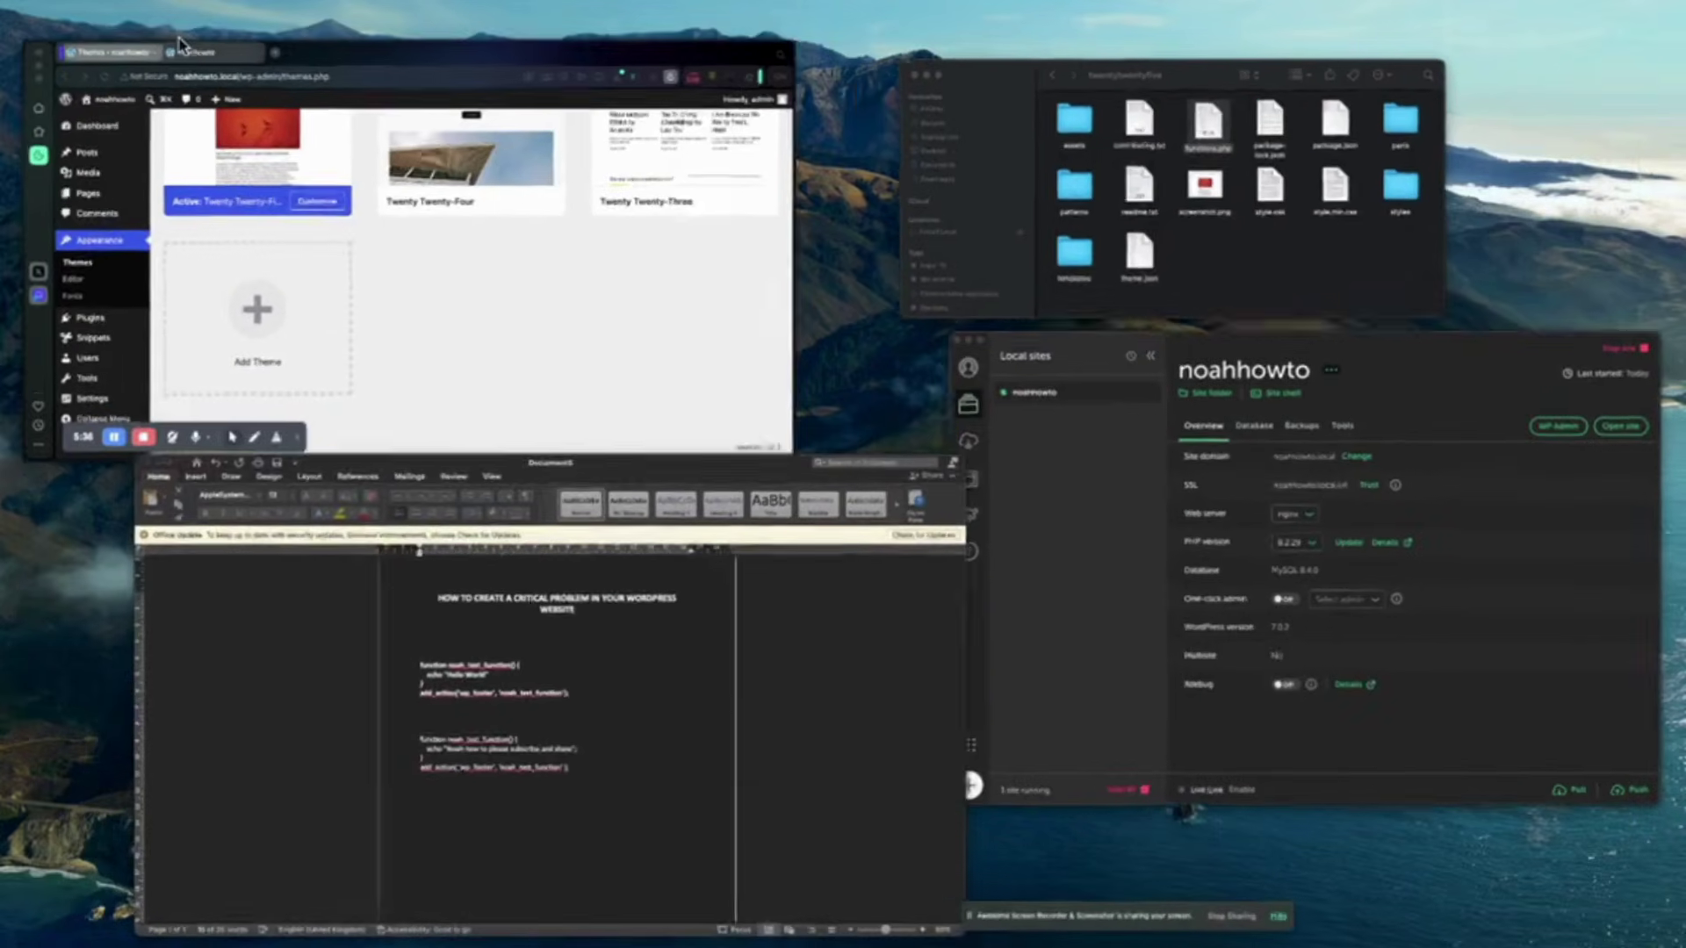
Reopen functions.php in TextEdit and scroll to its end to confirm the test function was saved.
{"action": "left_click", "coordinate": [1166, 267]}
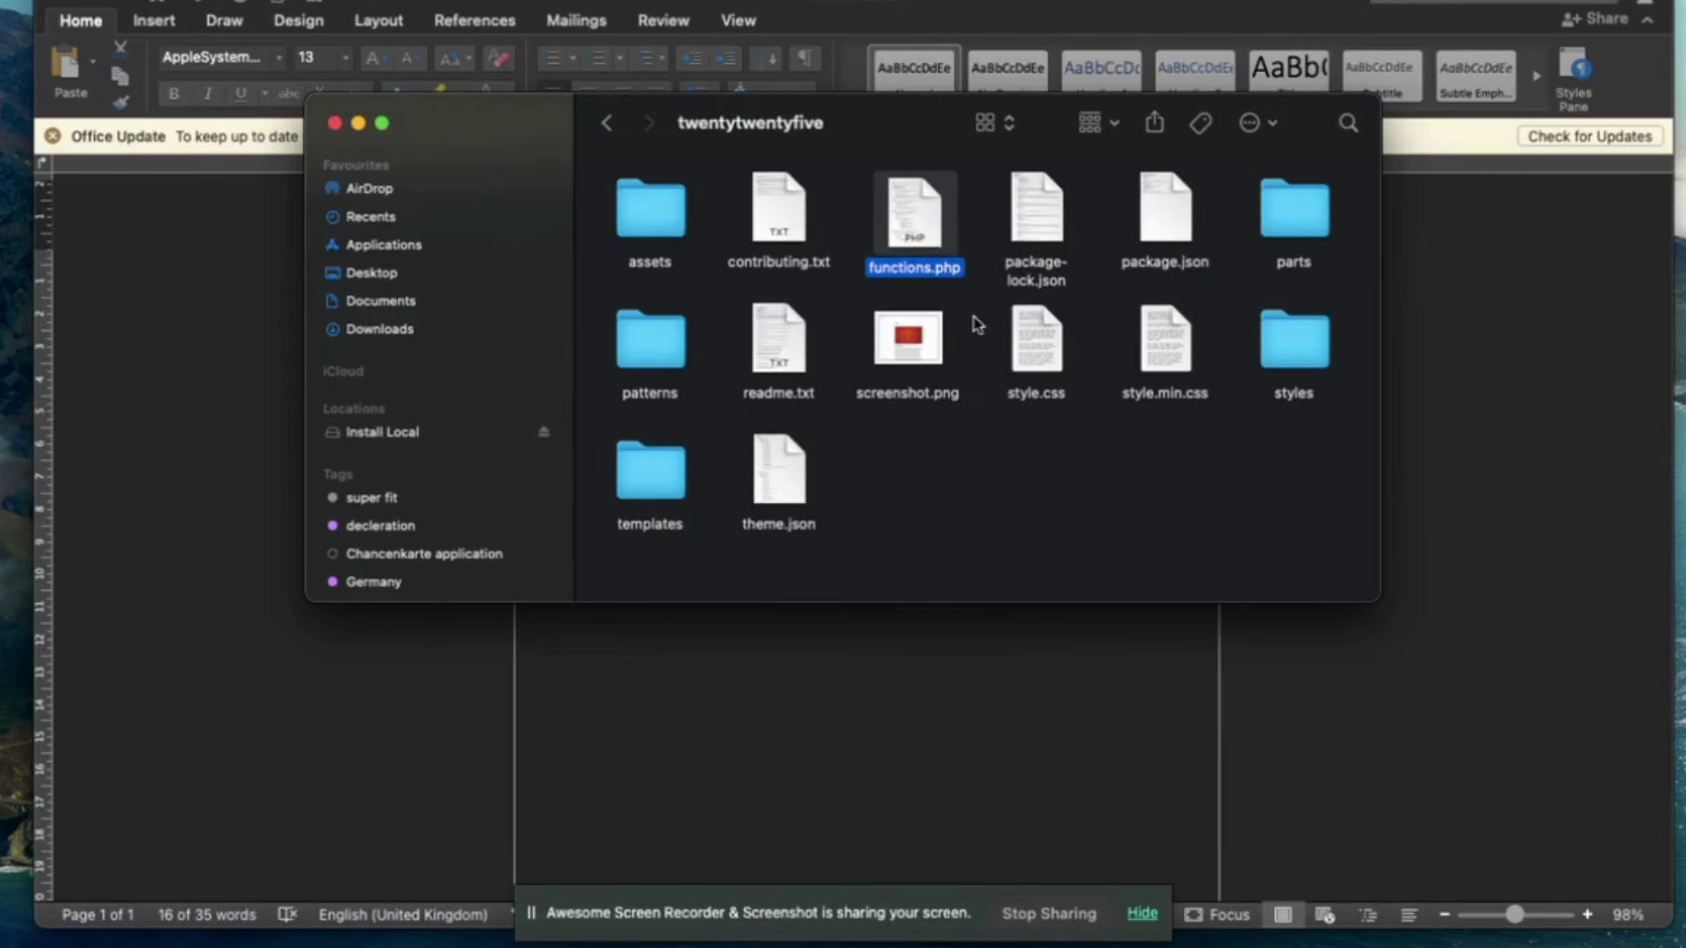
{"action": "right_click", "coordinate": [933, 233]}
{"action": "mouse_move", "coordinate": [1061, 264]}
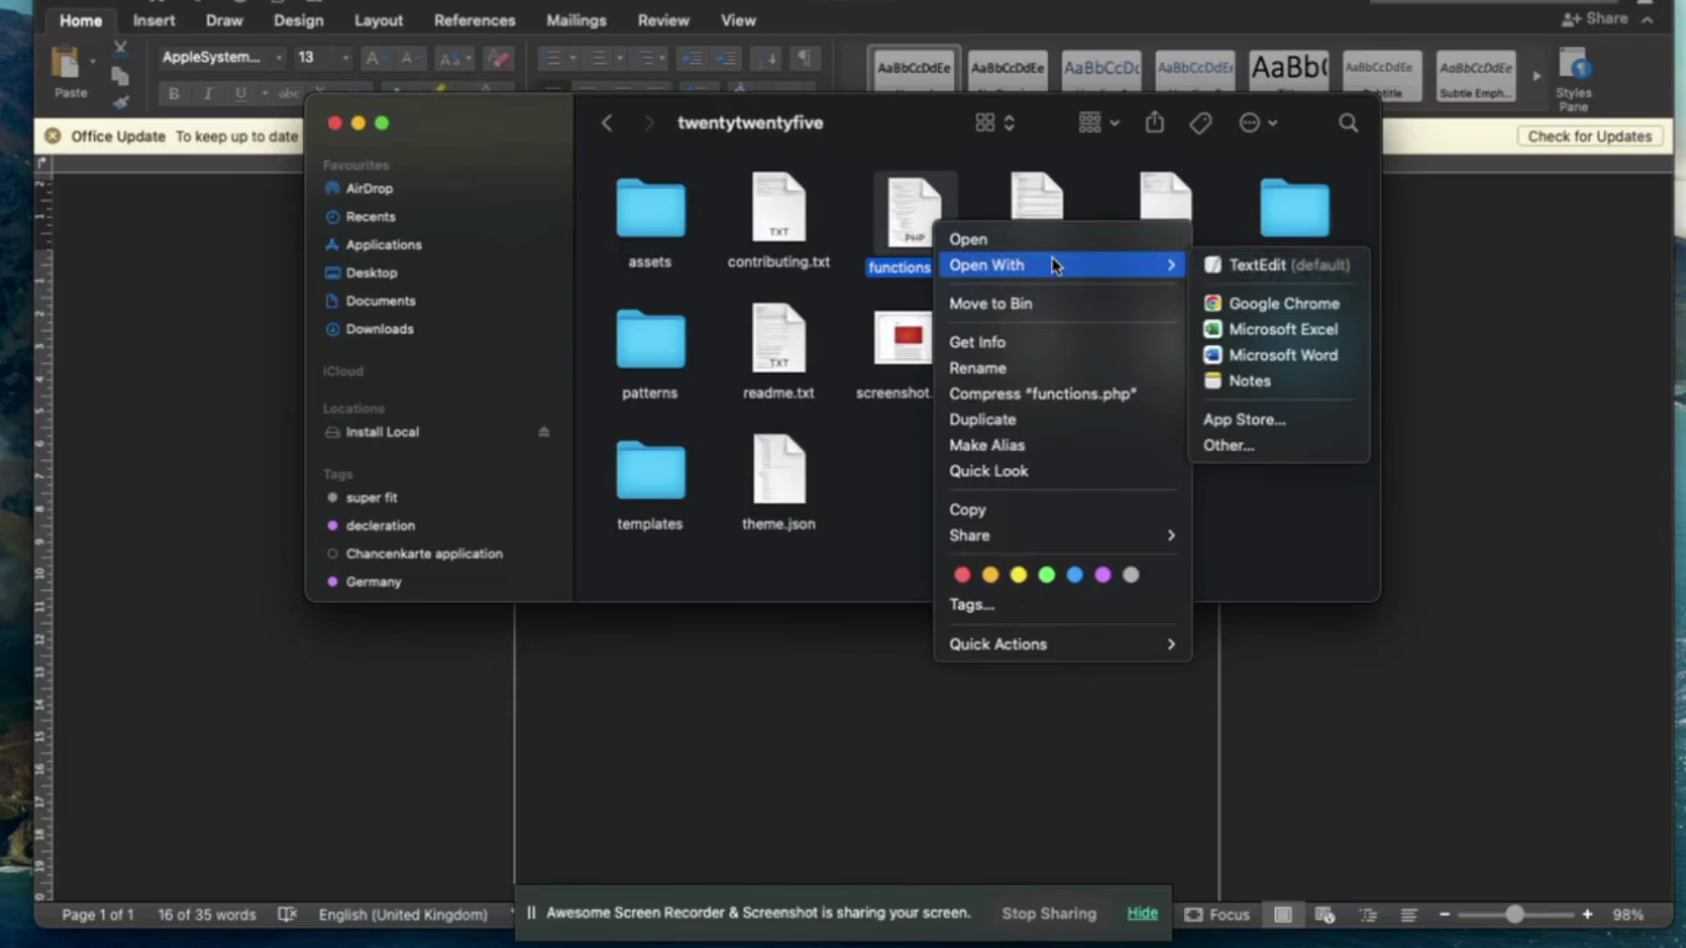
{"action": "left_click", "coordinate": [1261, 272]}
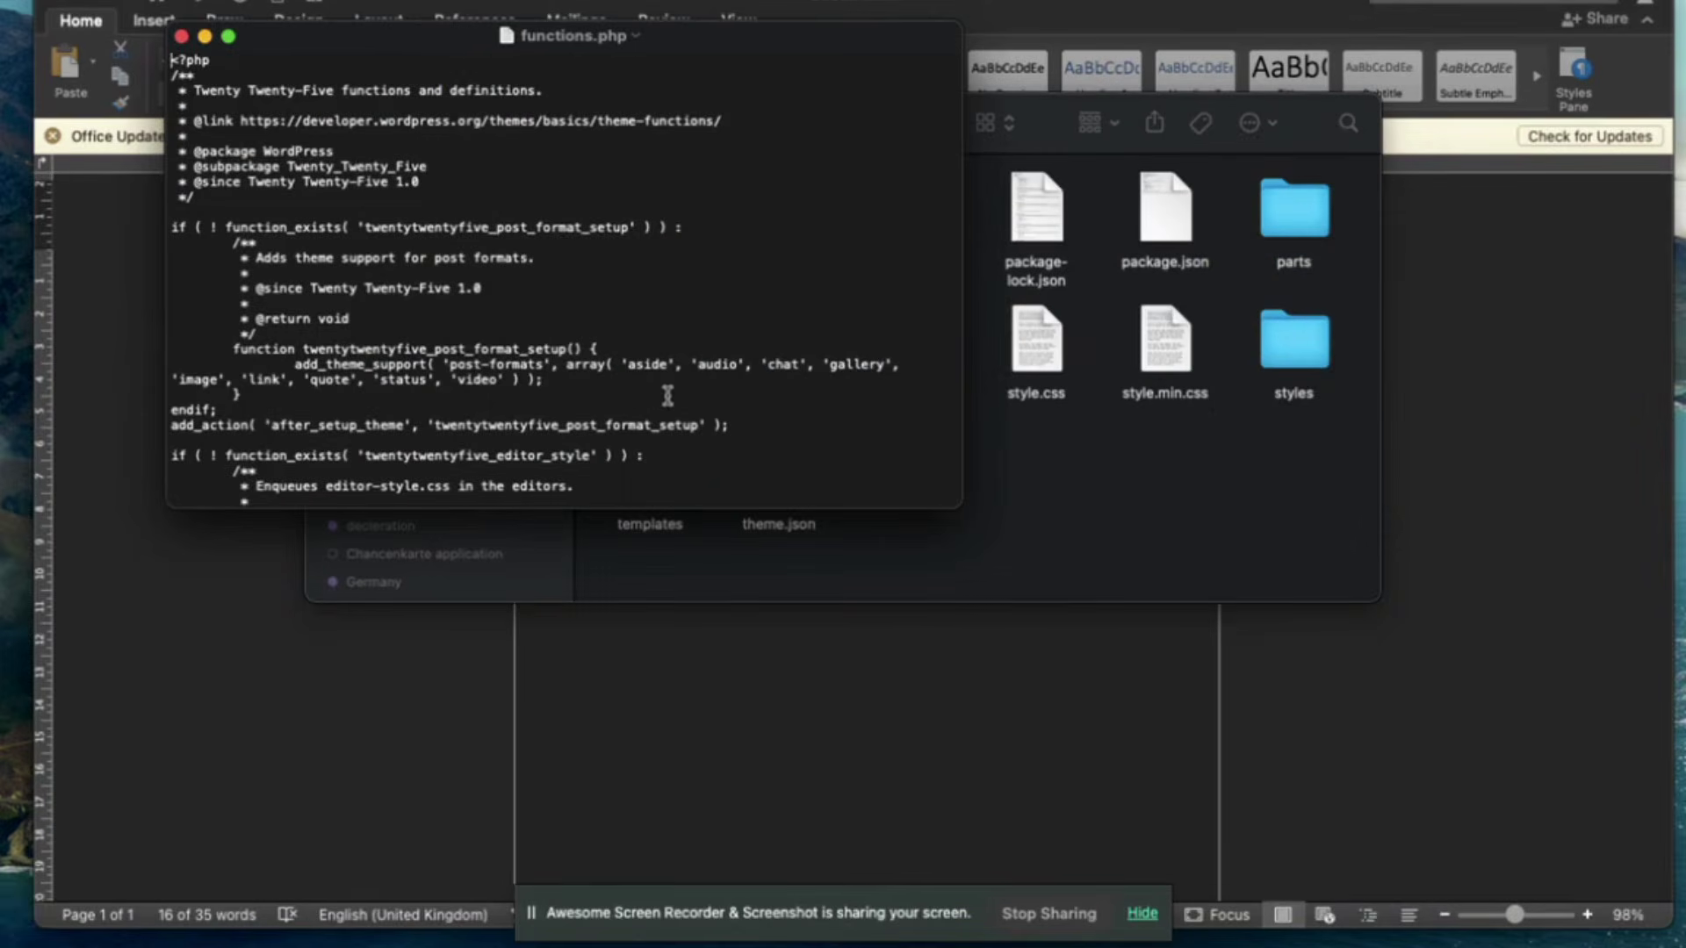
{"action": "scroll", "coordinate": [669, 397], "scroll_direction": "down", "scroll_amount": 10}
{"action": "scroll", "coordinate": [667, 392], "scroll_direction": "down", "scroll_amount": 10}
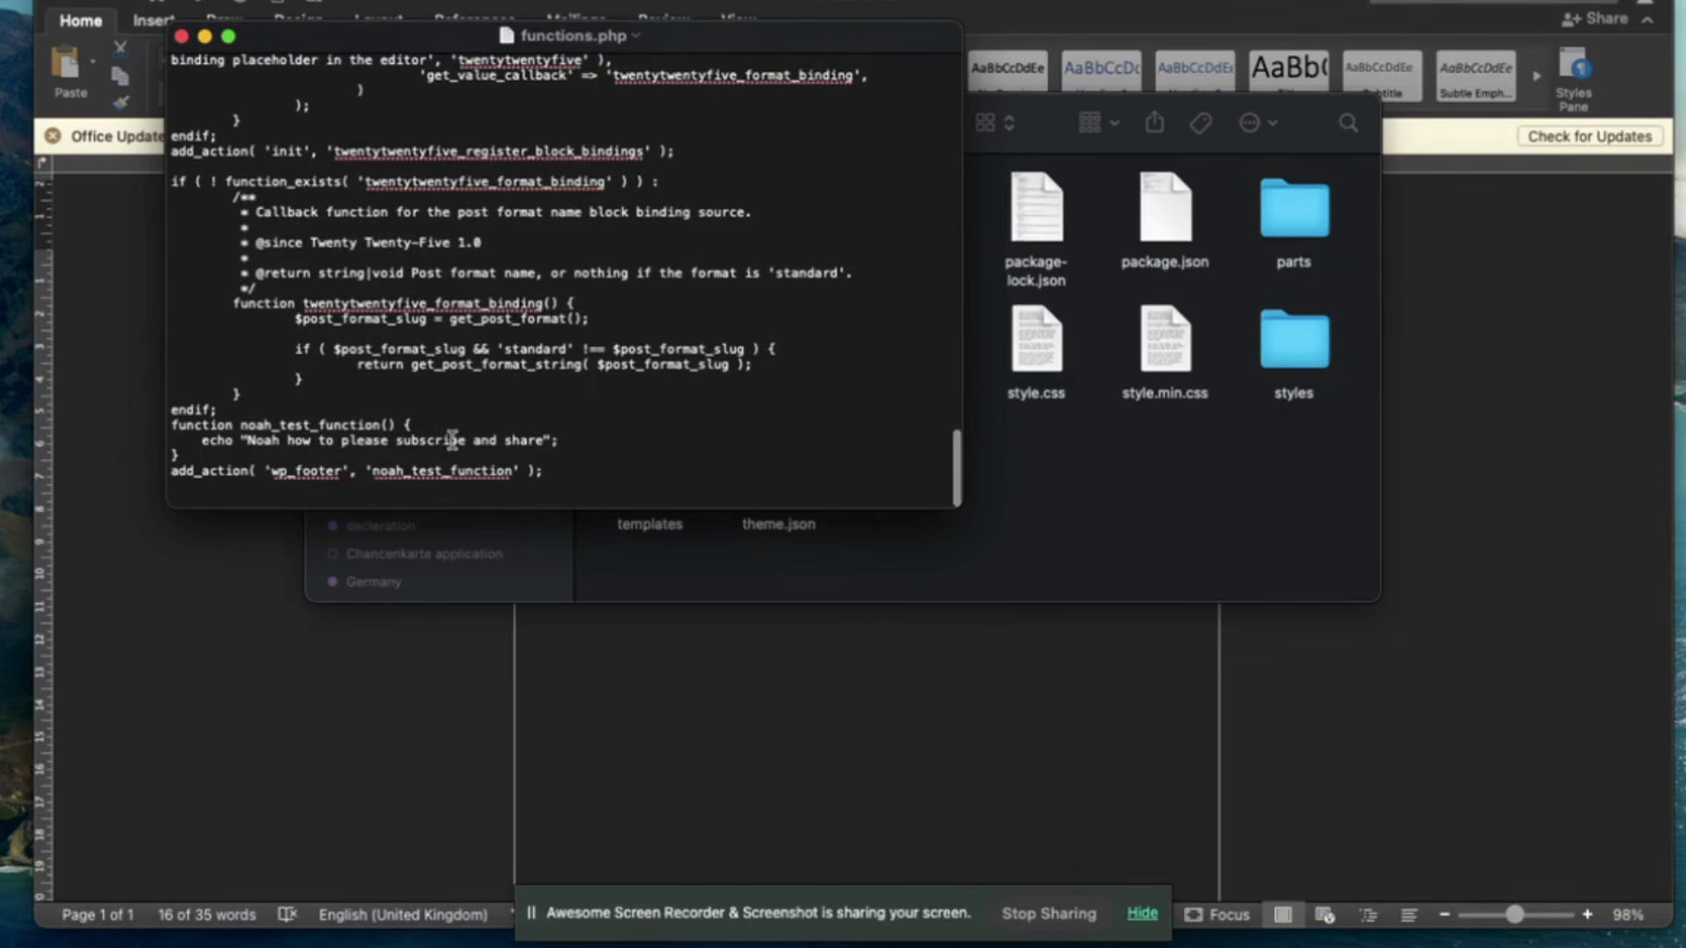
Close functions.php and return to the WordPress browser window.
{"action": "left_click", "coordinate": [181, 36]}
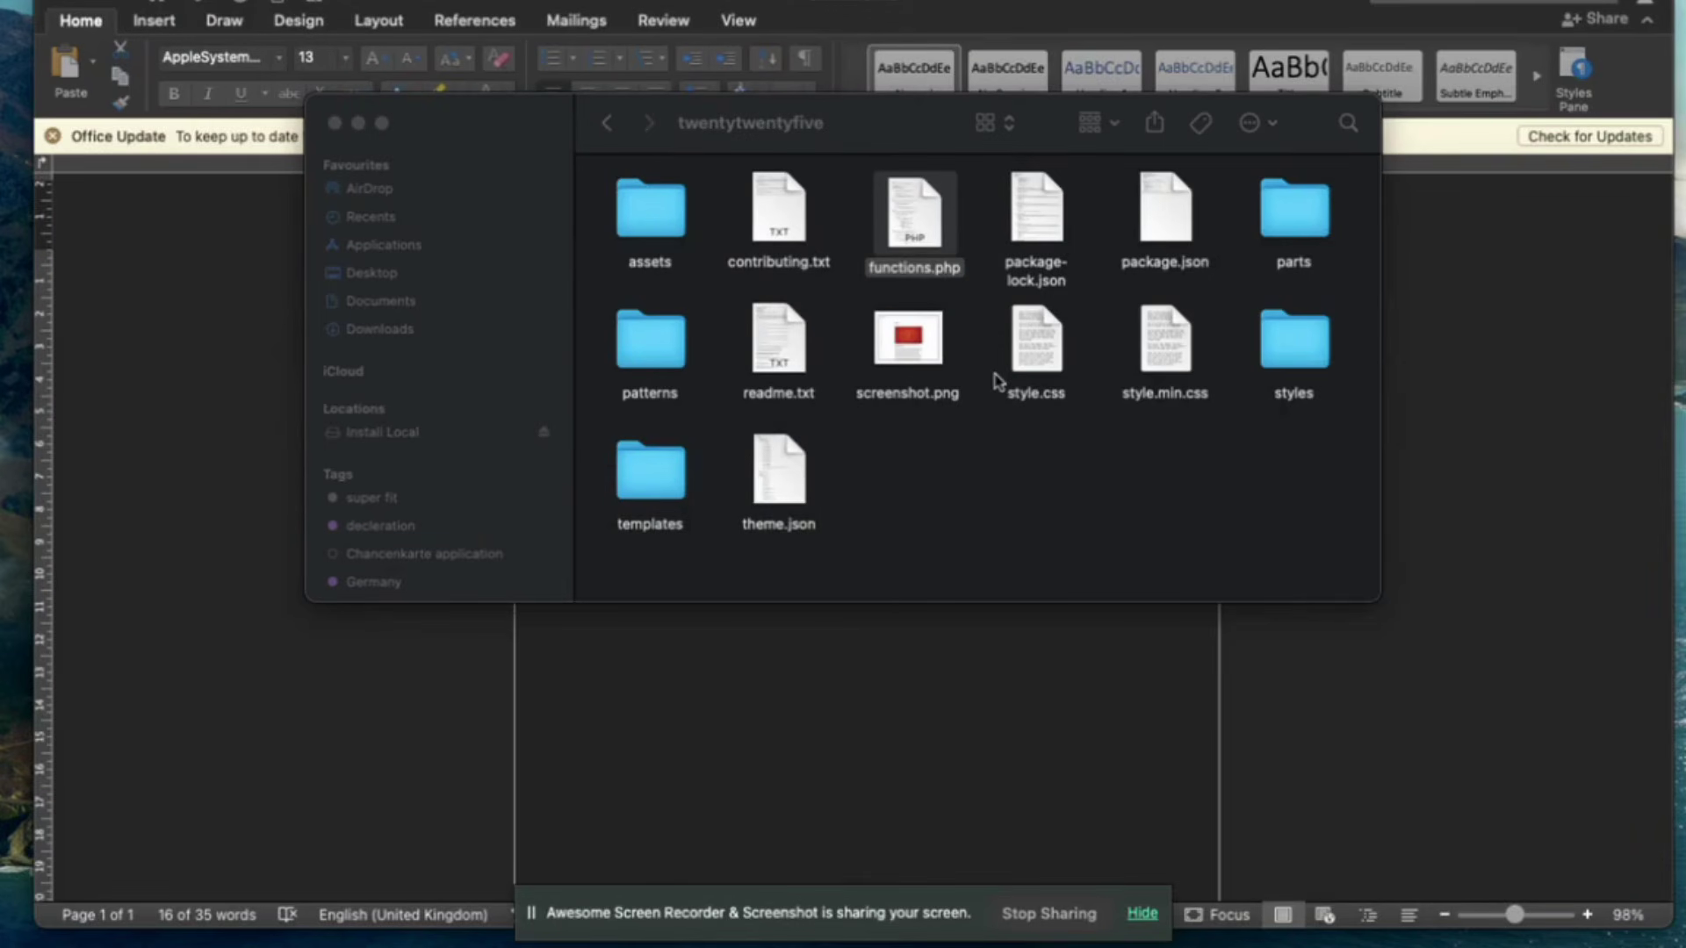
{"action": "key", "text": "ctrl+Up"}
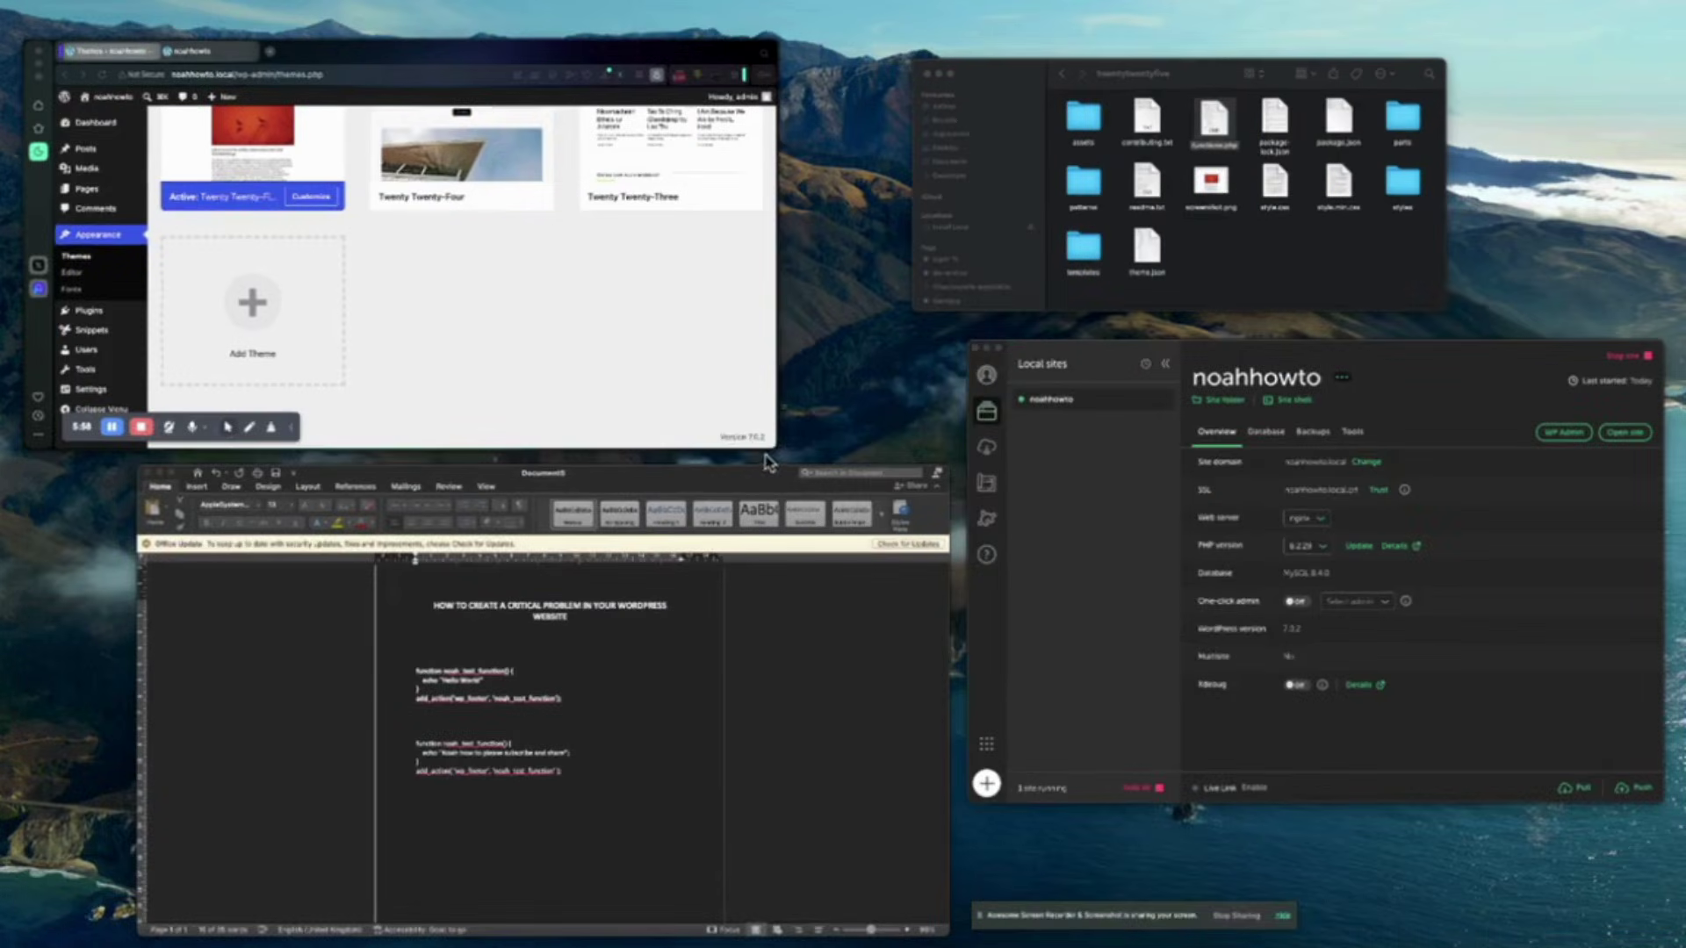
{"action": "left_click", "coordinate": [597, 330]}
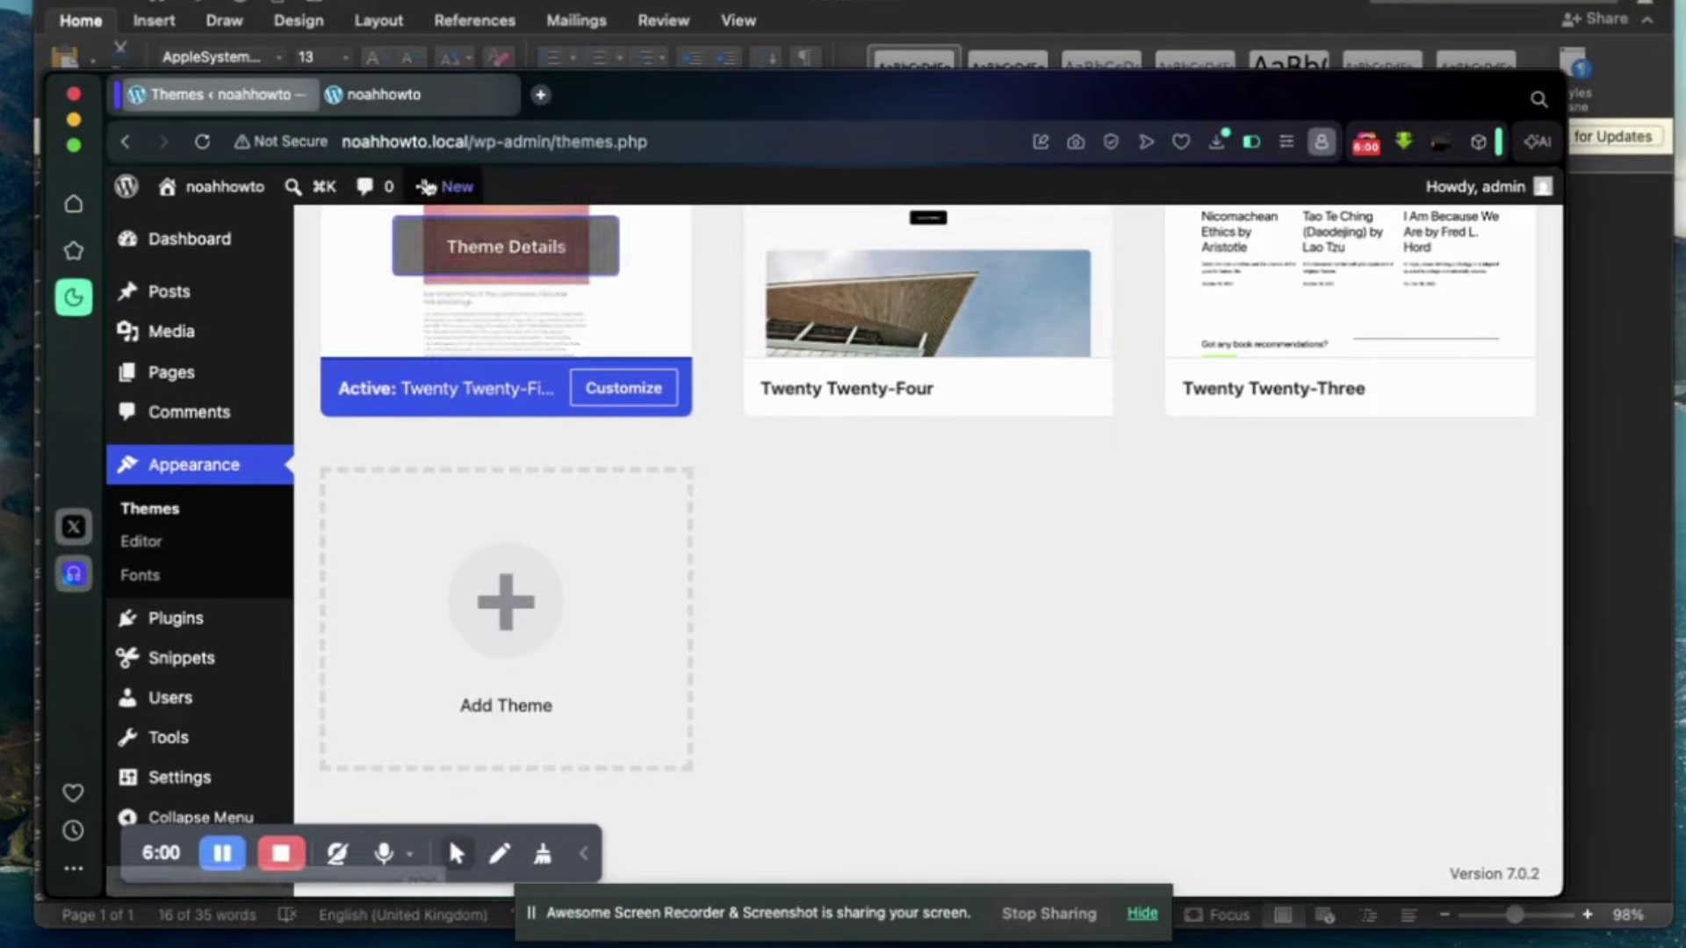
Reload the site's front page to show 'Noah how to please subscribe and share' below the footer.
{"action": "left_click", "coordinate": [413, 95]}
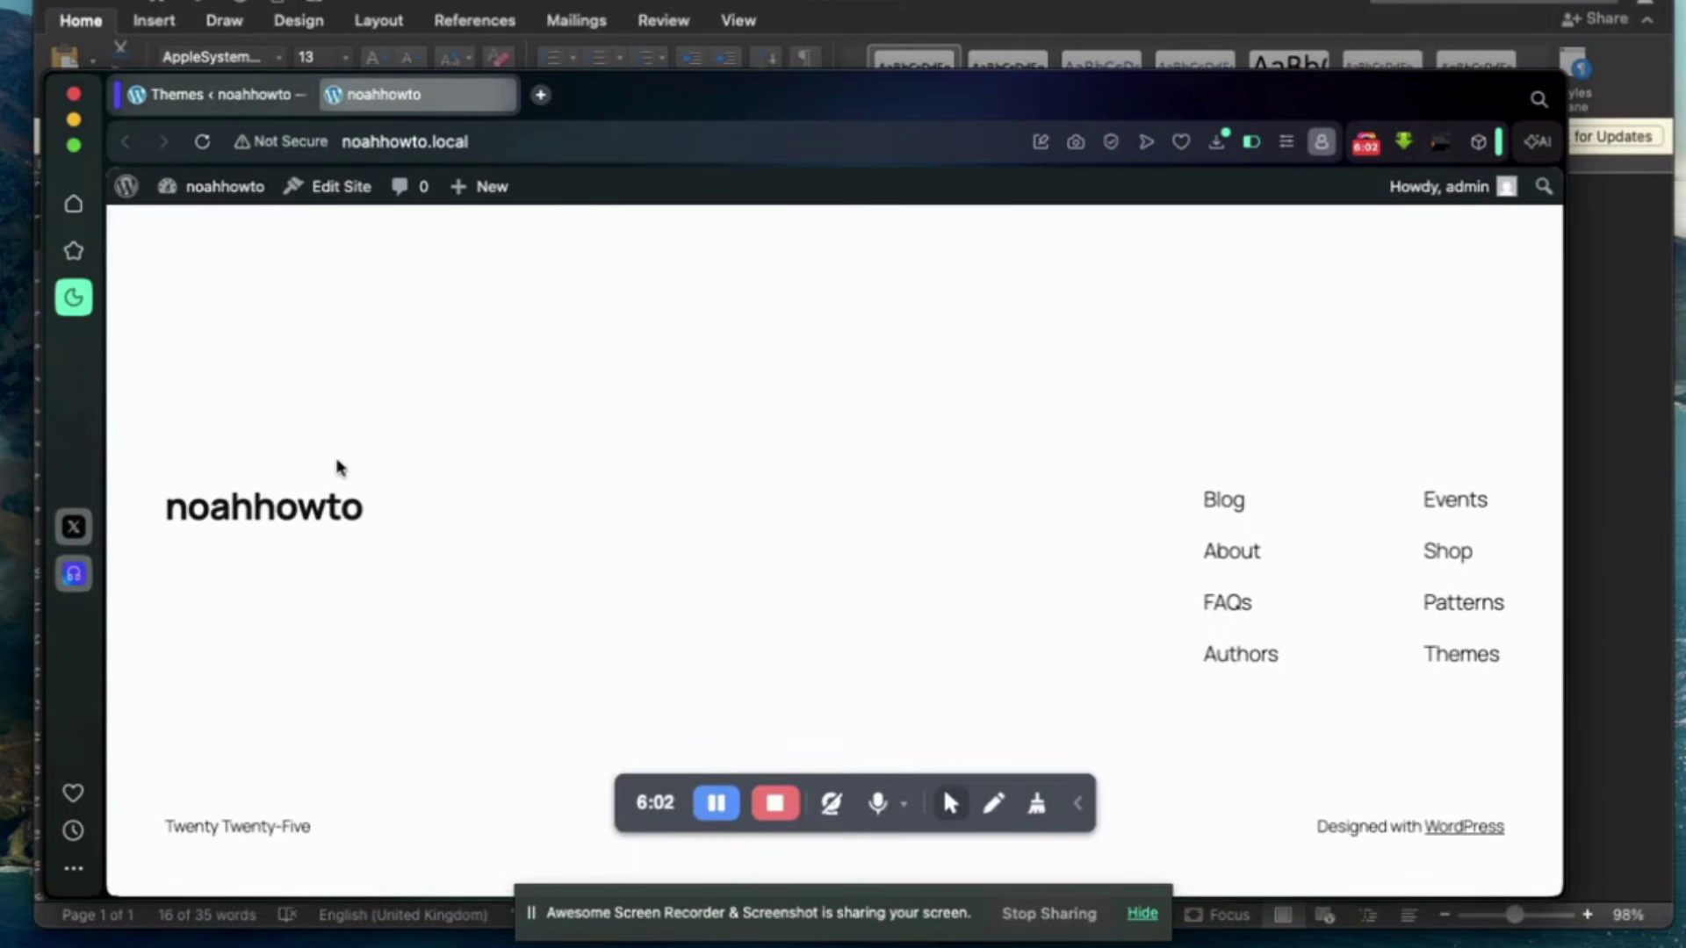
{"action": "scroll", "coordinate": [331, 610], "scroll_direction": "down", "scroll_amount": 1}
{"action": "scroll", "coordinate": [332, 609], "scroll_direction": "up", "scroll_amount": 1}
{"action": "left_click", "coordinate": [202, 142]}
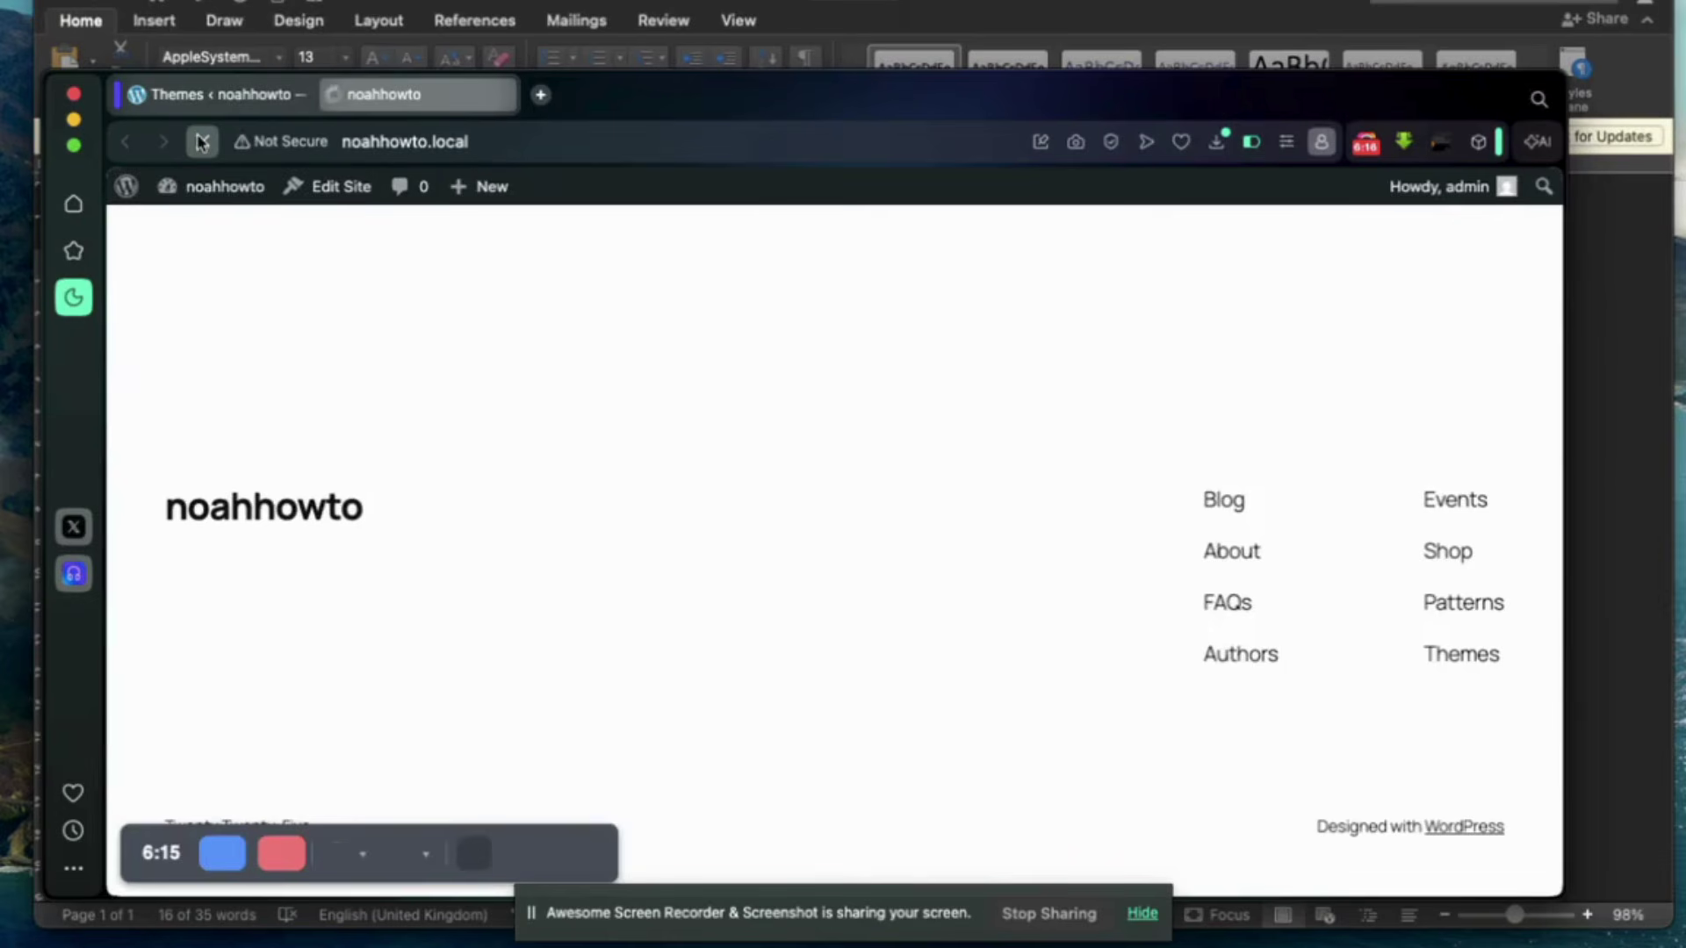
{"action": "scroll", "coordinate": [413, 571], "scroll_direction": "down", "scroll_amount": 2}
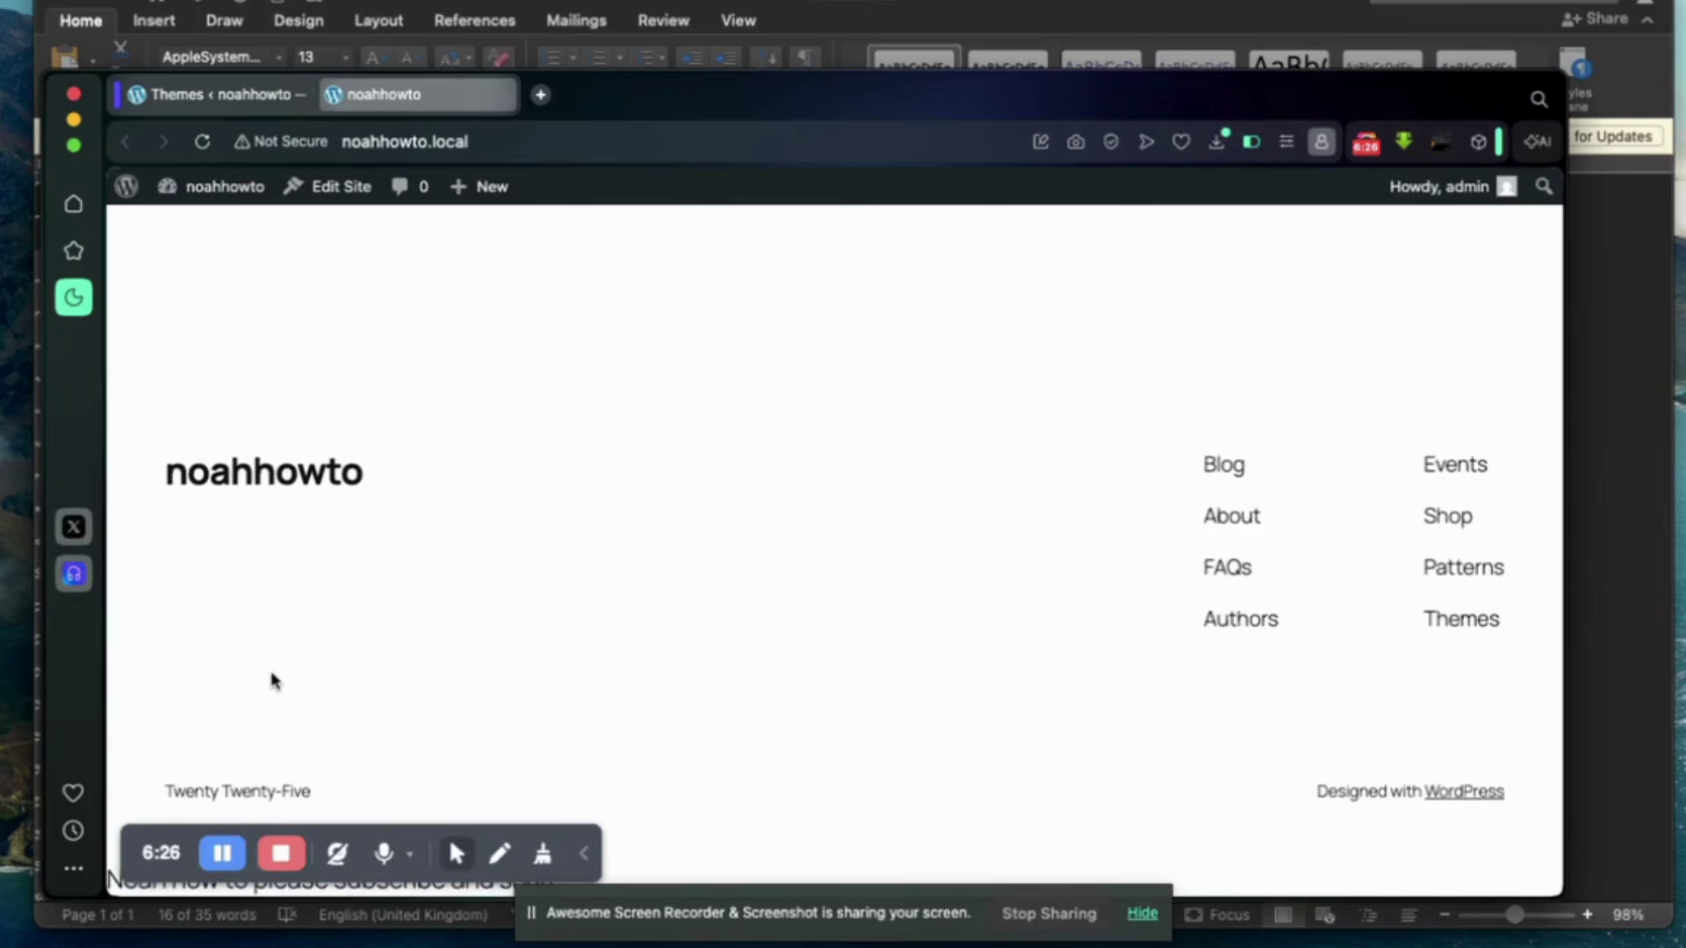
{"action": "scroll", "coordinate": [272, 679], "scroll_direction": "up", "scroll_amount": 4}
{"action": "scroll", "coordinate": [274, 681], "scroll_direction": "up", "scroll_amount": 5}
{"action": "scroll", "coordinate": [274, 680], "scroll_direction": "down", "scroll_amount": 8}
{"action": "scroll", "coordinate": [274, 681], "scroll_direction": "up", "scroll_amount": 8}
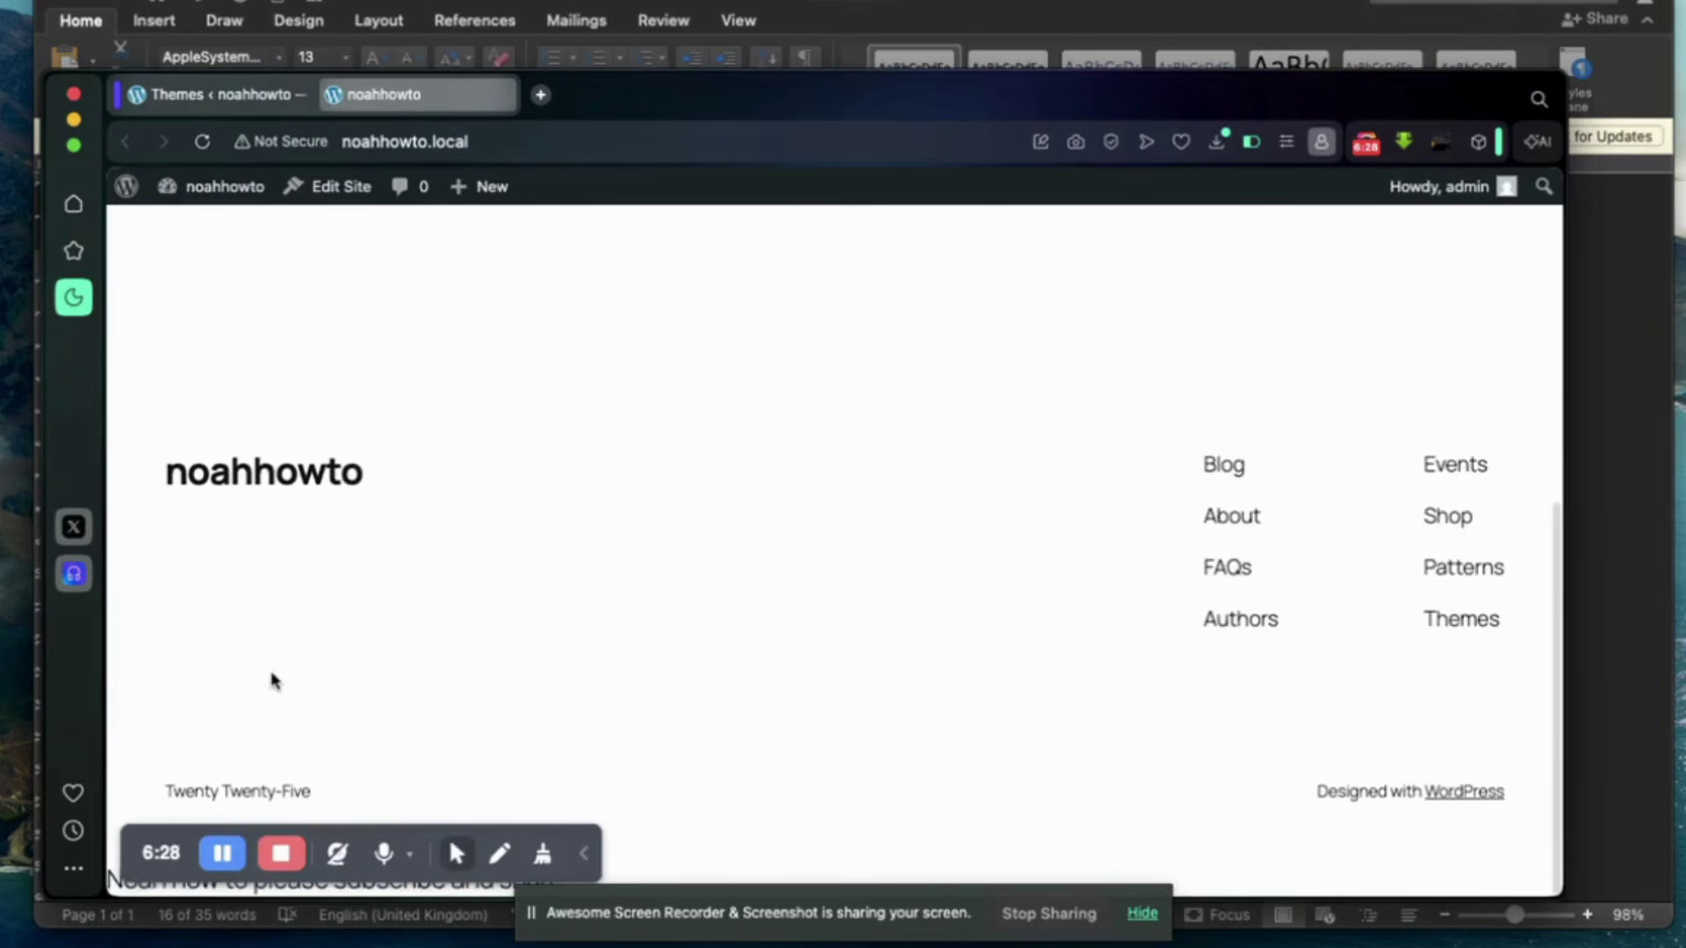
{"action": "scroll", "coordinate": [272, 681], "scroll_direction": "down", "scroll_amount": 10}
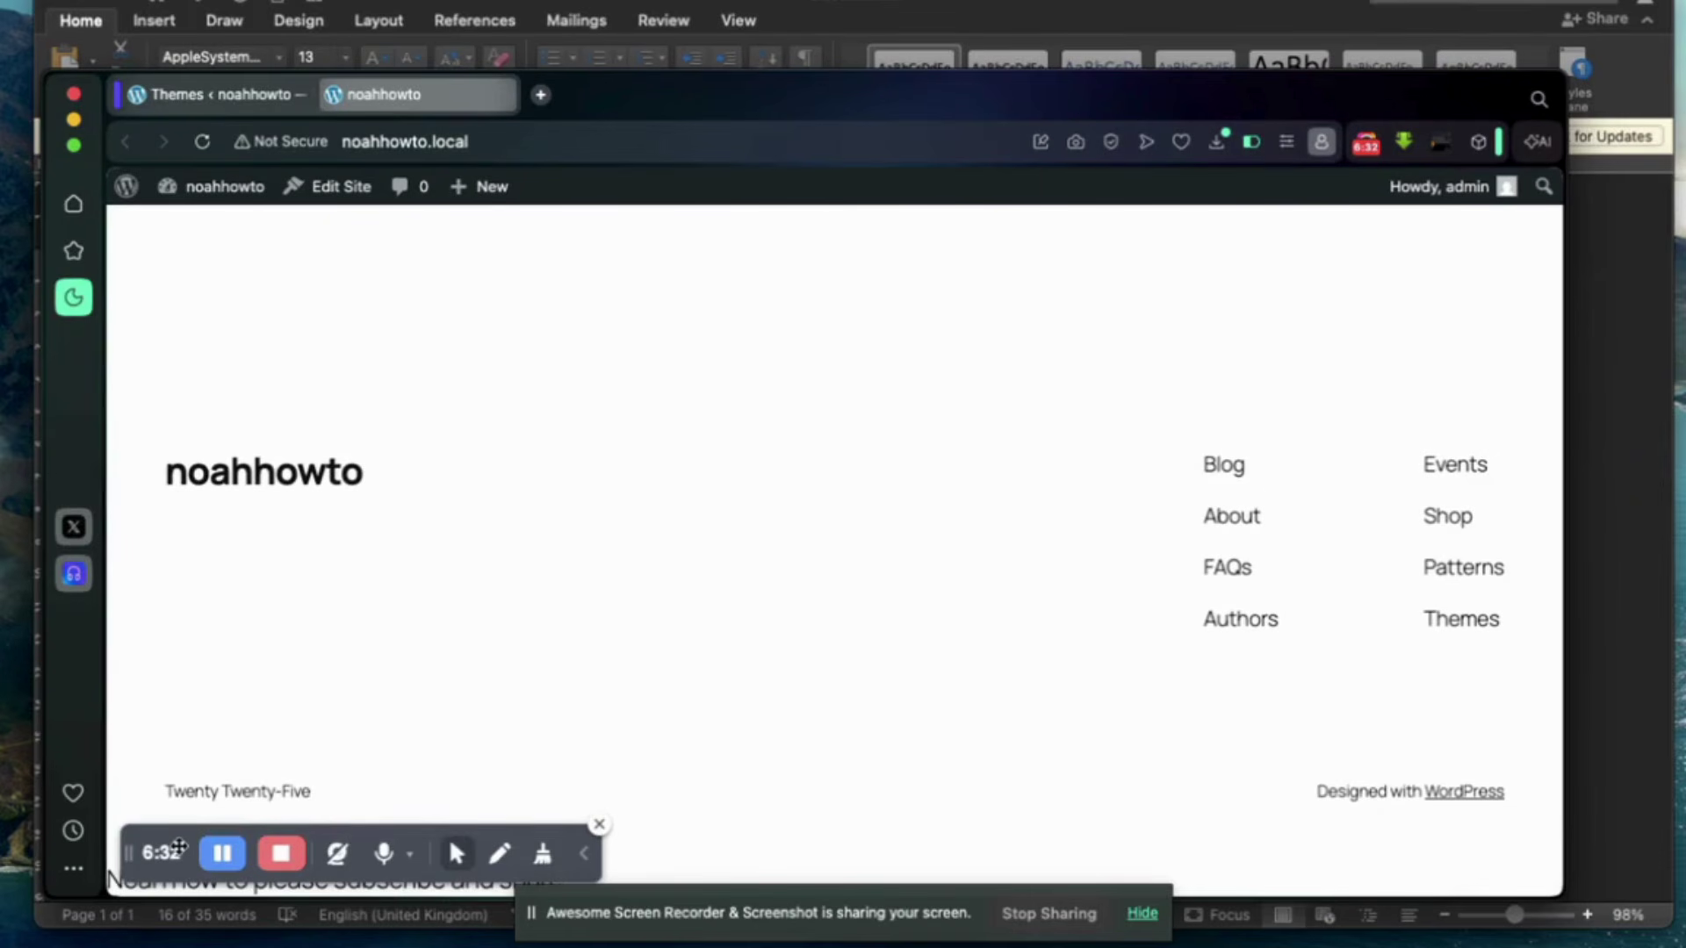
Scroll to the footer, then move the browser window higher and make it taller.
{"action": "left_click_drag", "start_coordinate": [178, 846], "coordinate": [609, 692]}
{"action": "scroll", "coordinate": [399, 693], "scroll_direction": "down", "scroll_amount": 1}
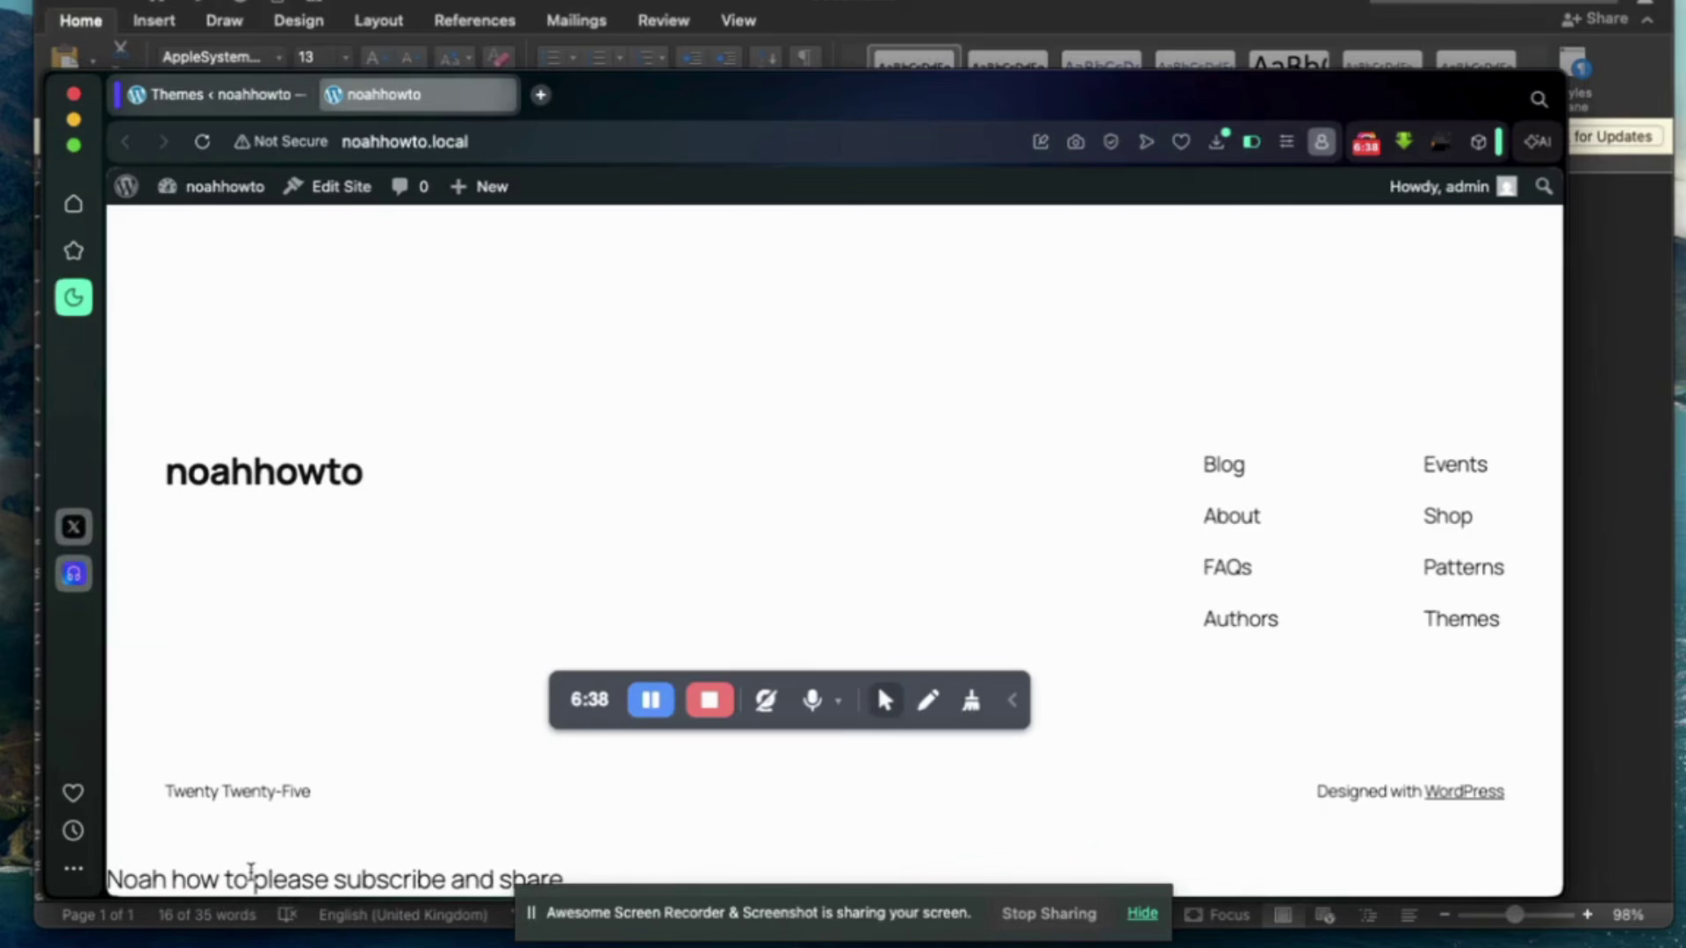
{"action": "scroll", "coordinate": [409, 701], "scroll_direction": "down", "scroll_amount": 2}
{"action": "left_click_drag", "start_coordinate": [682, 106], "coordinate": [688, 54]}
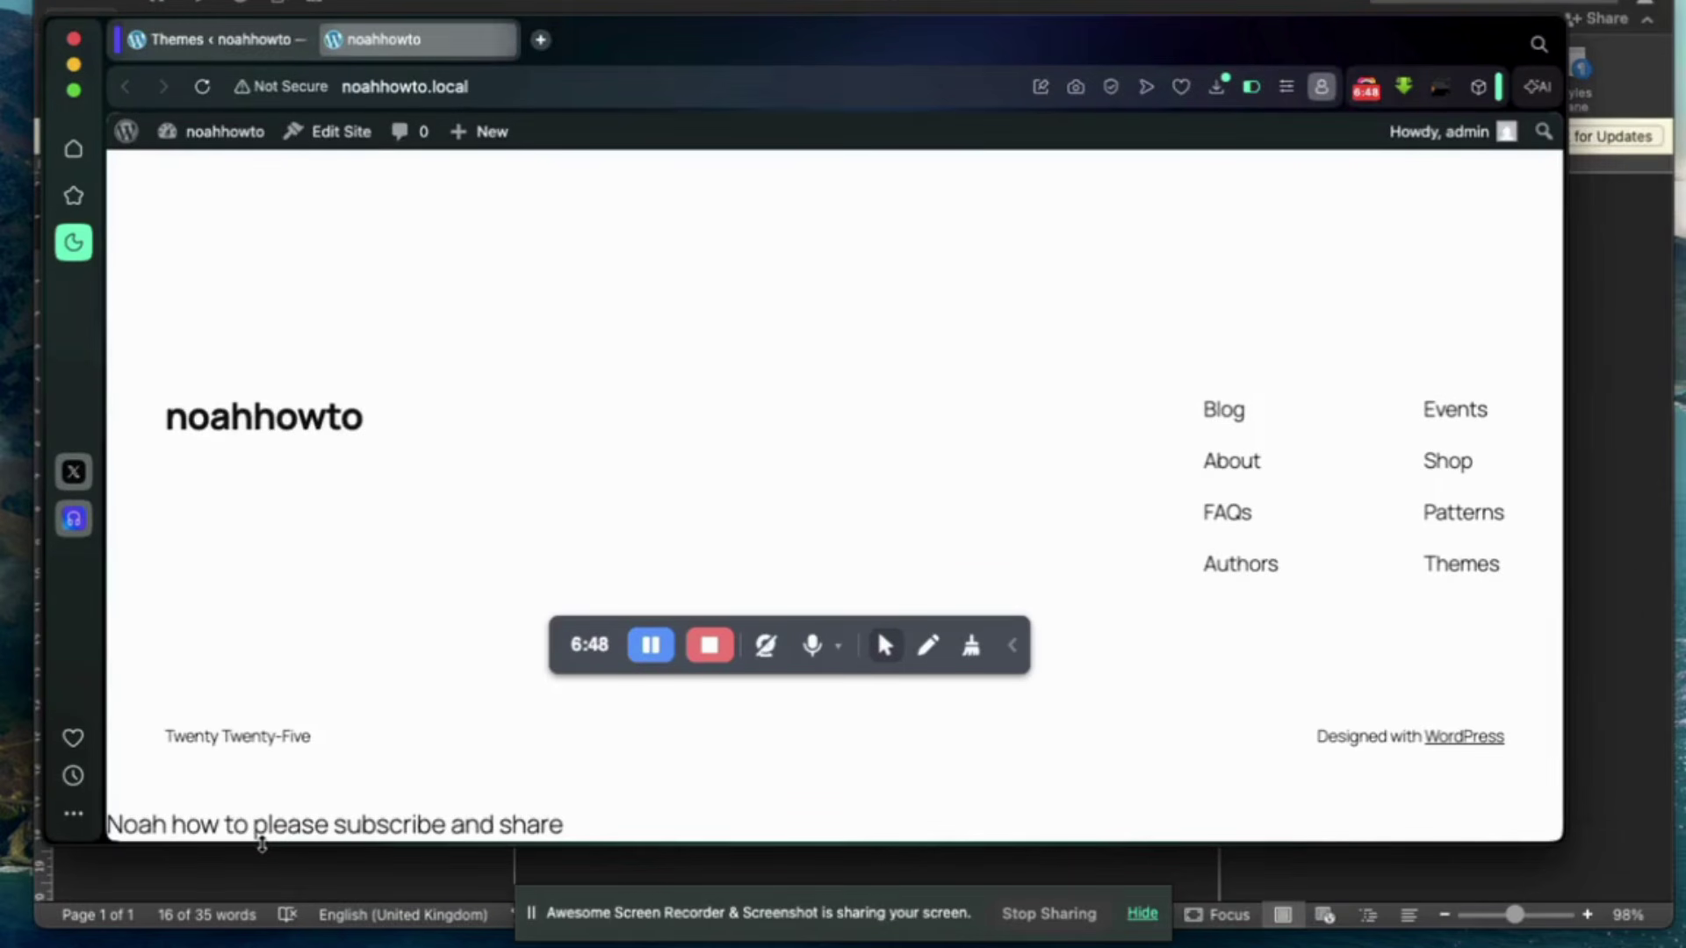
{"action": "left_click_drag", "start_coordinate": [262, 844], "coordinate": [262, 897]}
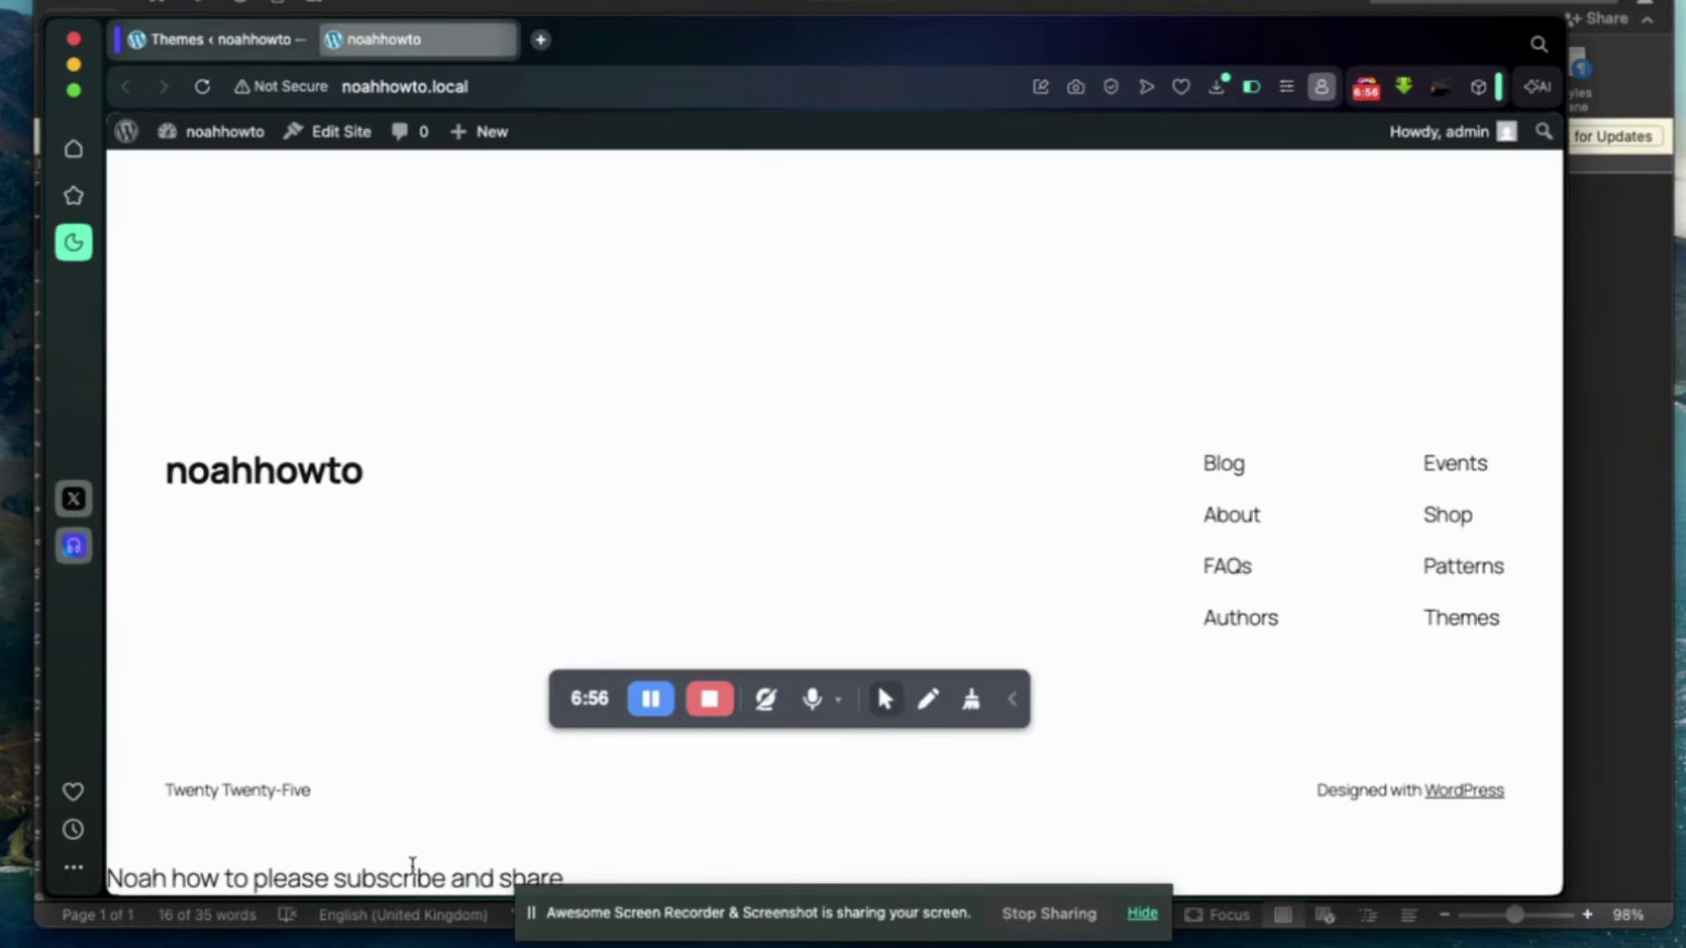
Reopen functions.php from the twentytwentyfive folder in TextEdit.
{"action": "key", "text": "ctrl+Up"}
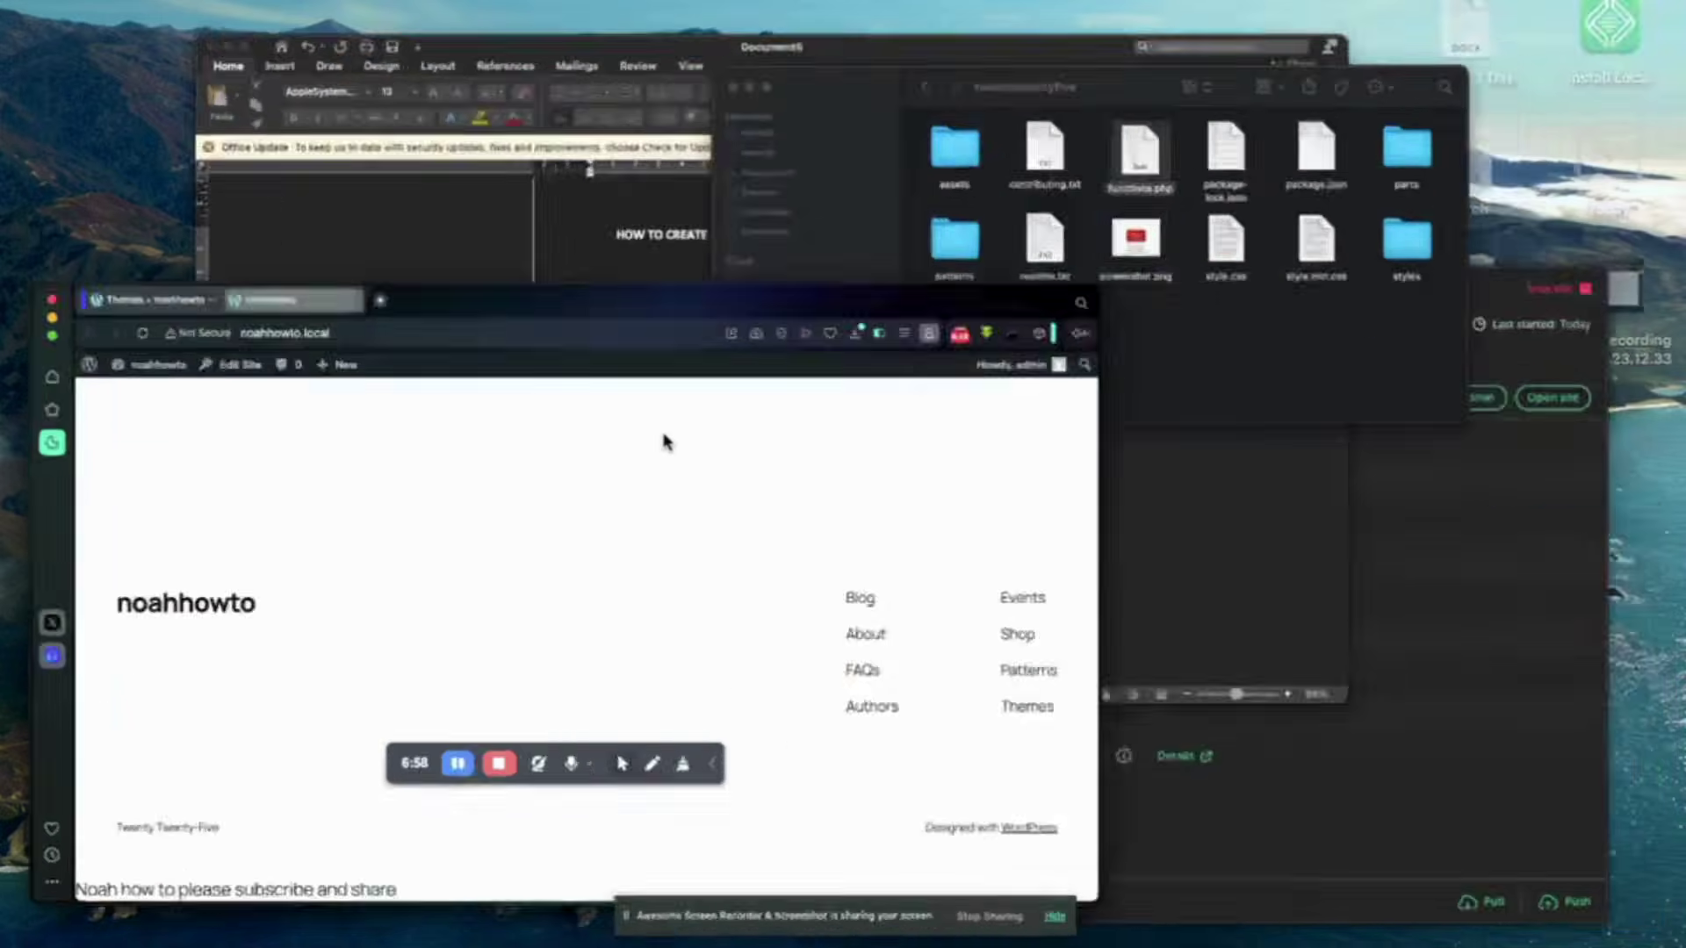
{"action": "left_click", "coordinate": [1357, 203]}
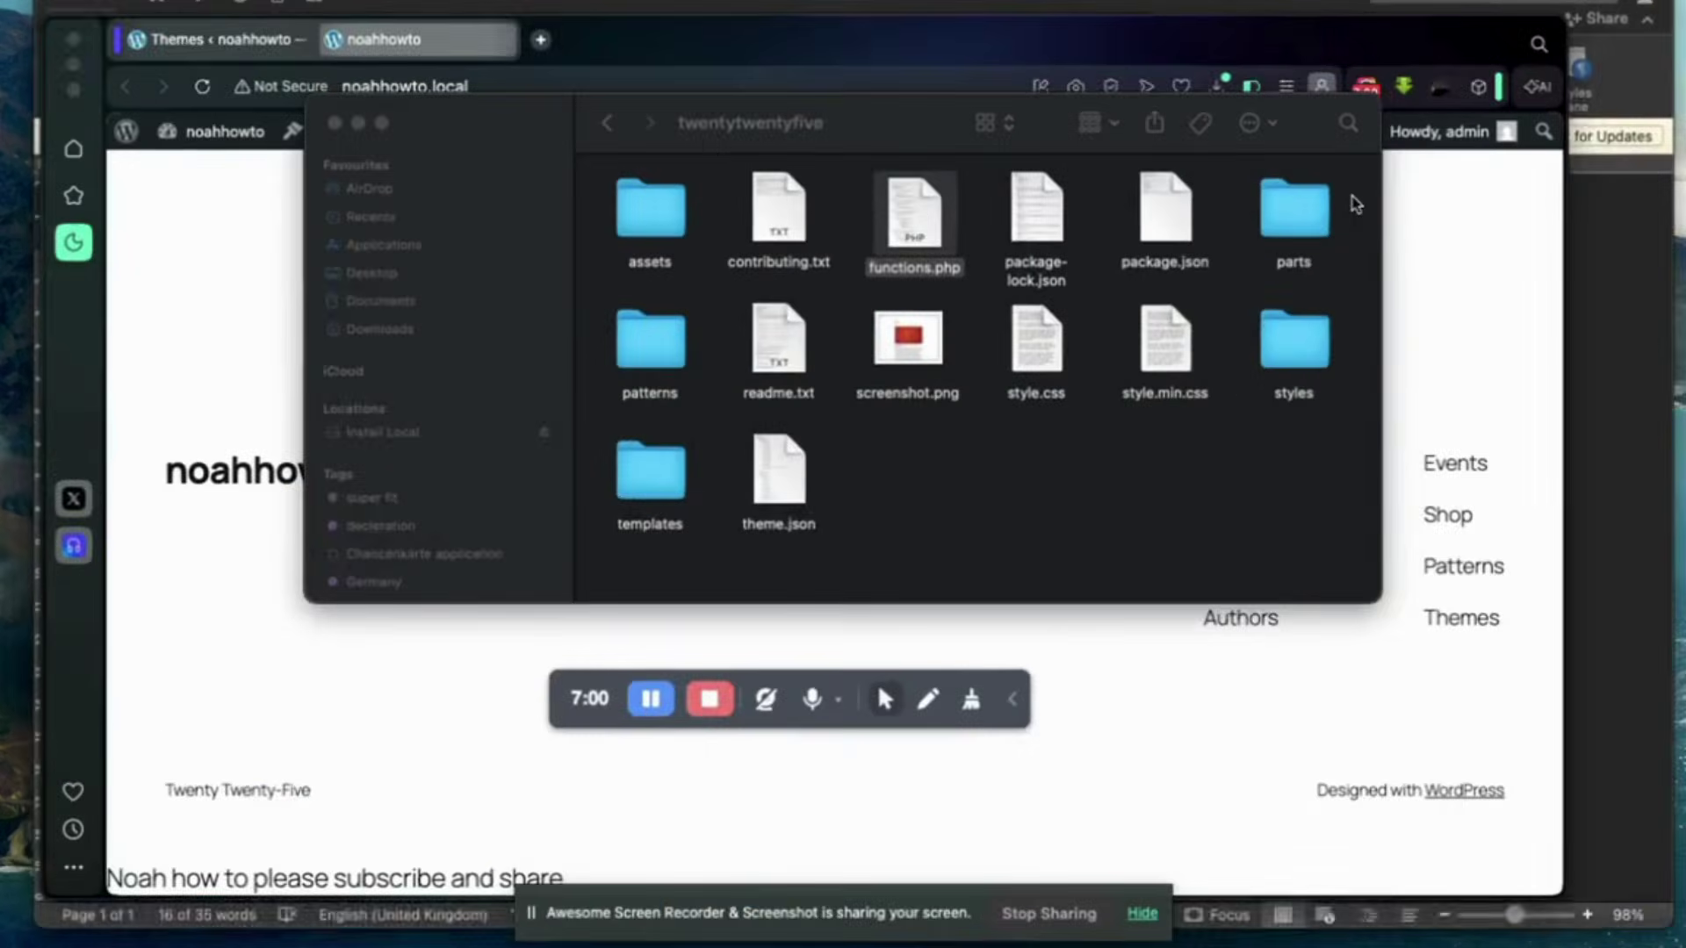
{"action": "right_click", "coordinate": [919, 216]}
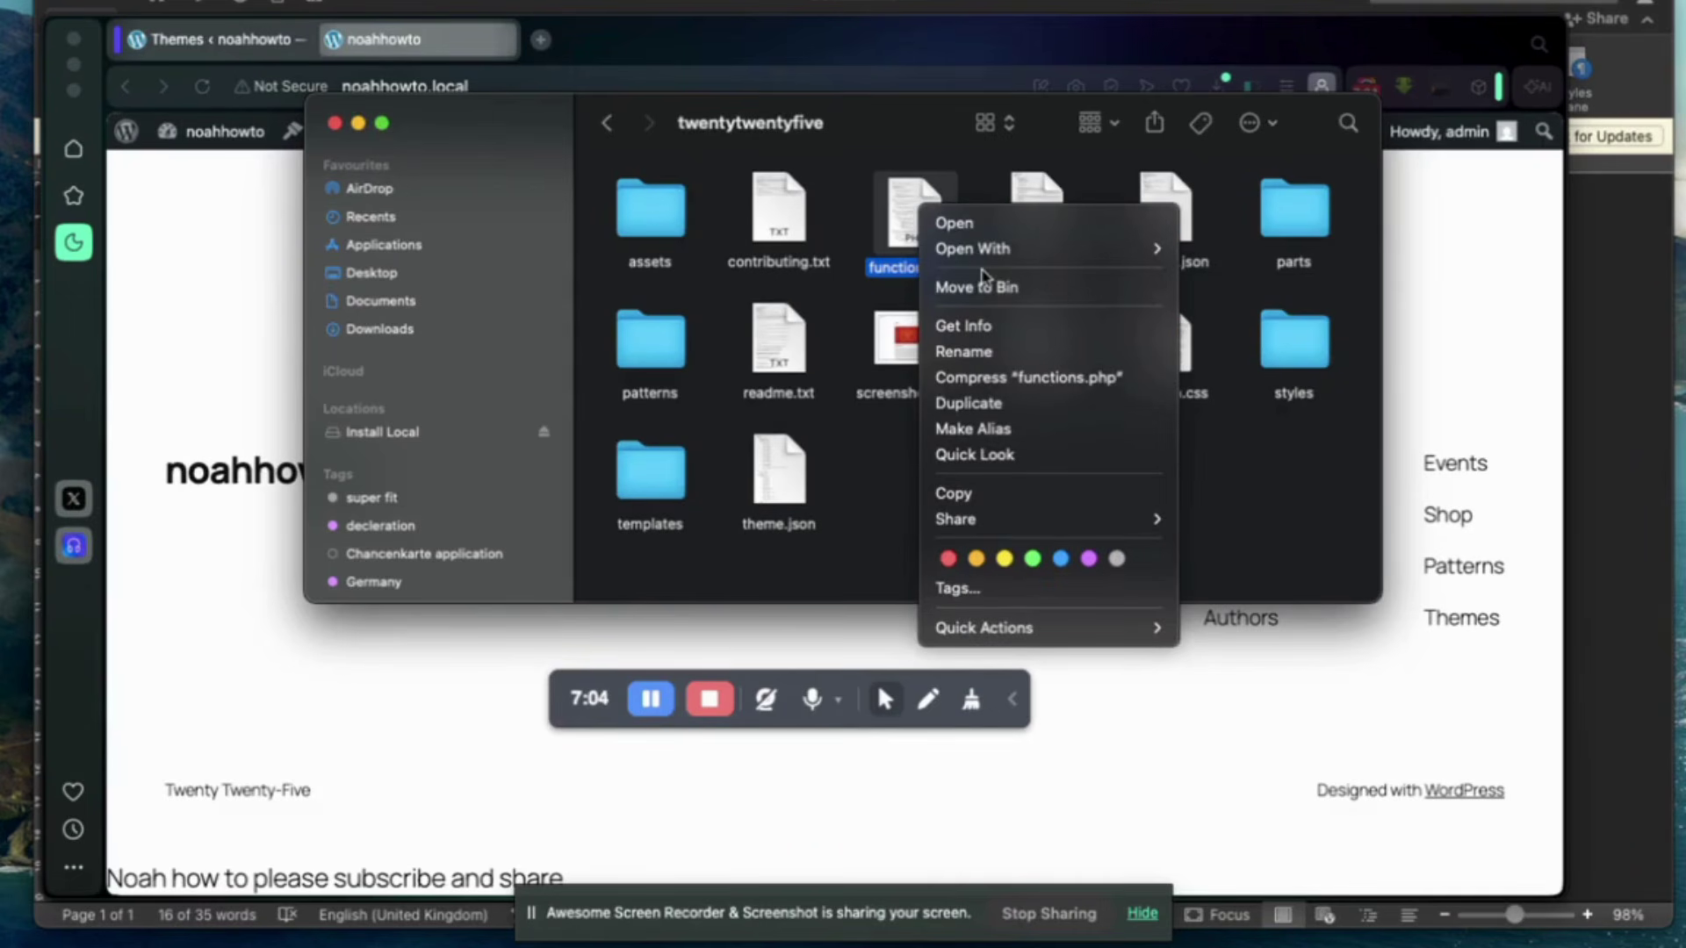
{"action": "mouse_move", "coordinate": [1033, 255]}
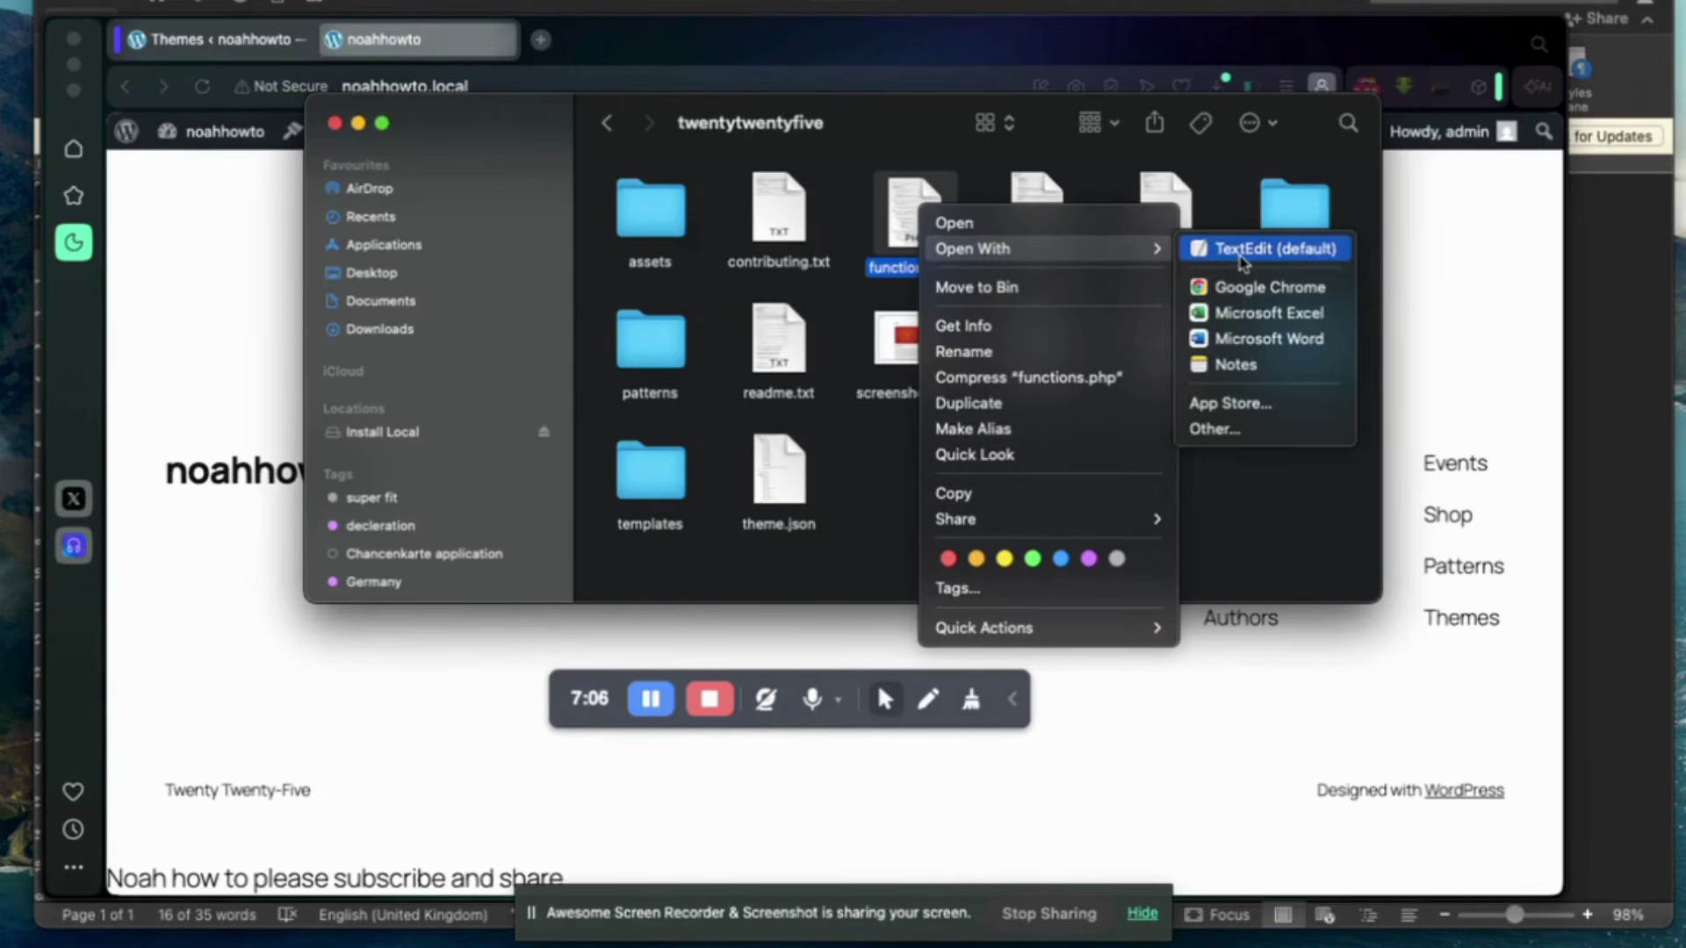
{"action": "left_click", "coordinate": [1243, 257]}
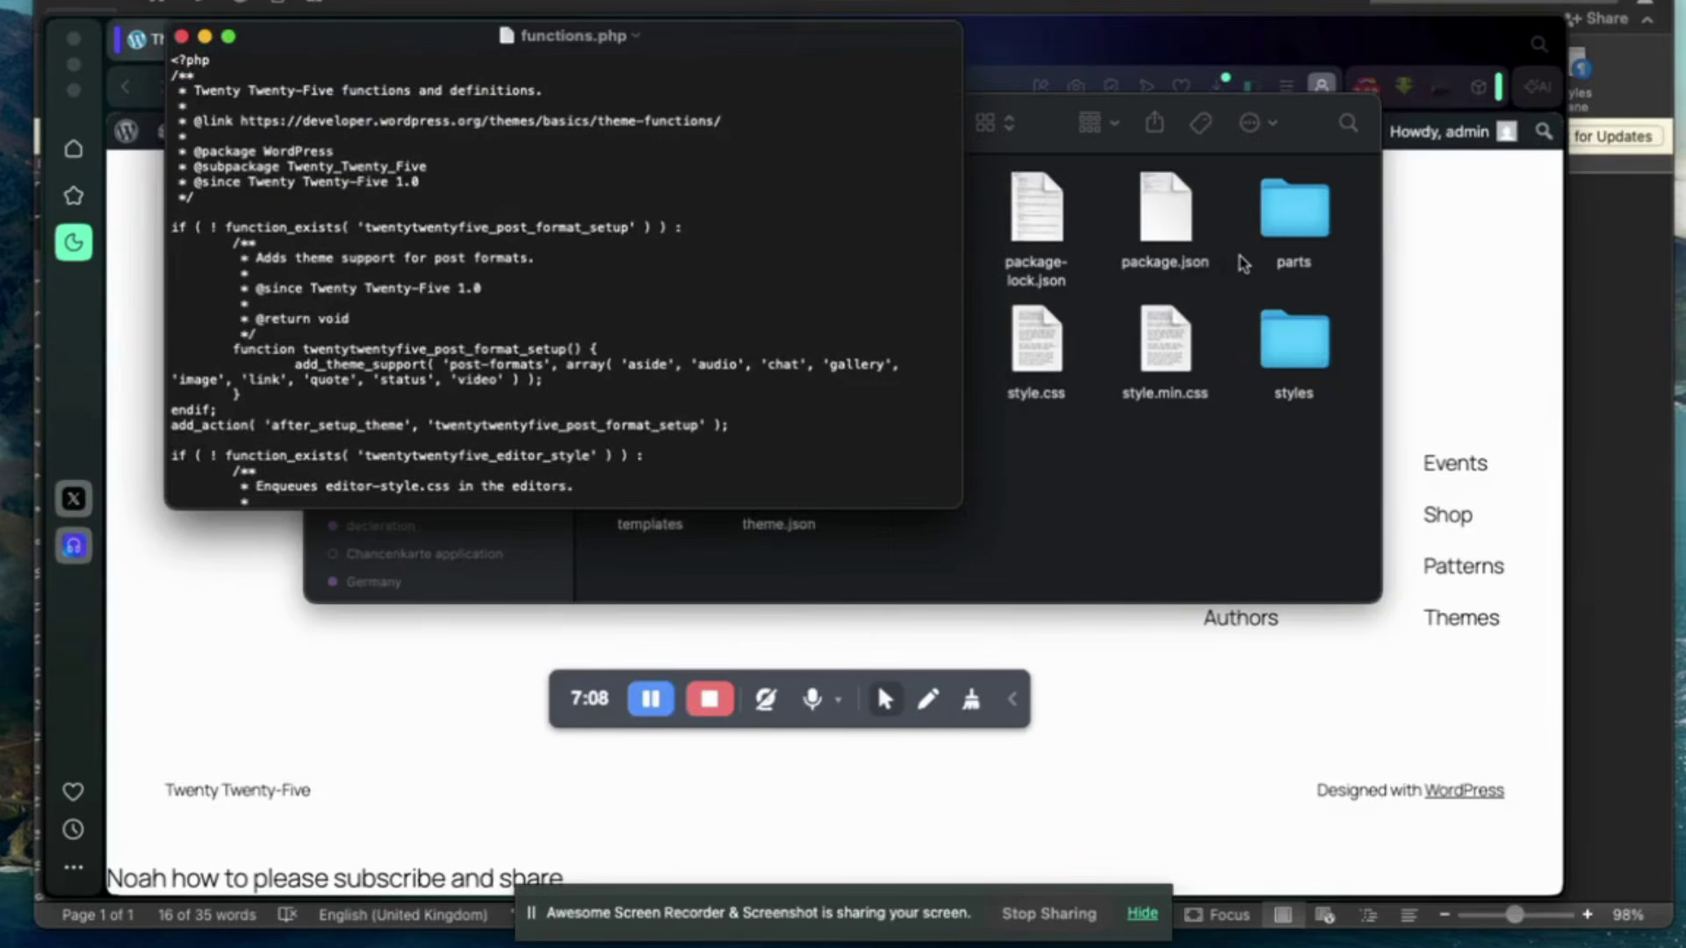
Delete the semicolon ending the echo line and close the file.
{"action": "scroll", "coordinate": [761, 306], "scroll_direction": "down", "scroll_amount": 20}
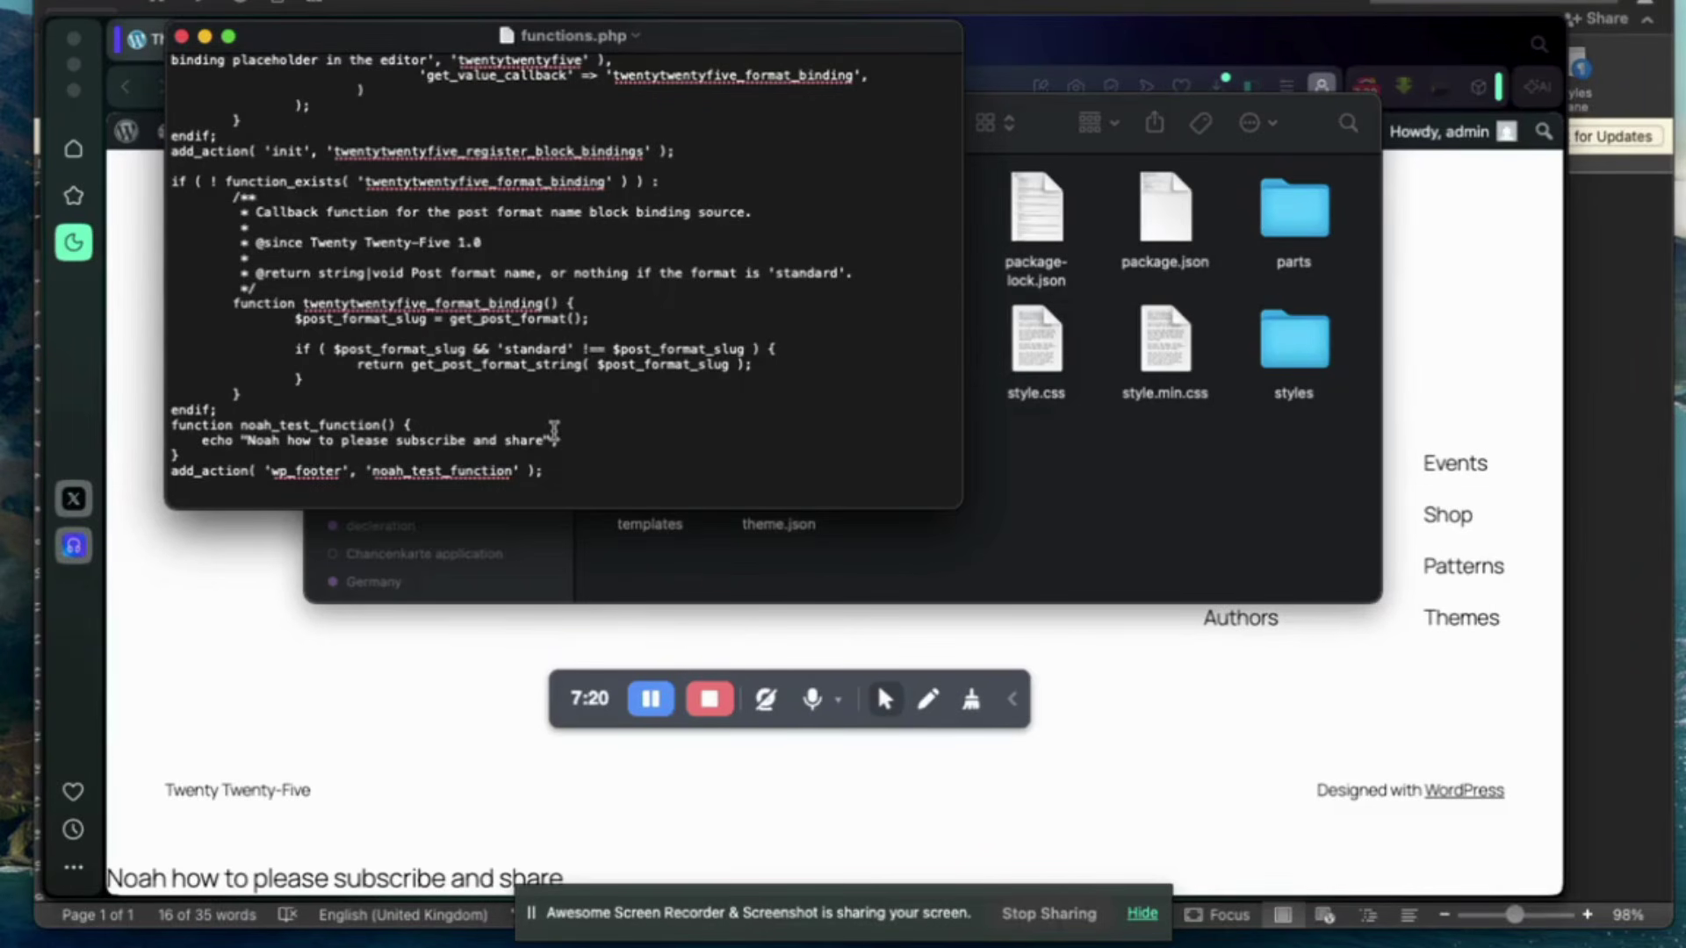
{"action": "key", "text": "BackSpace"}
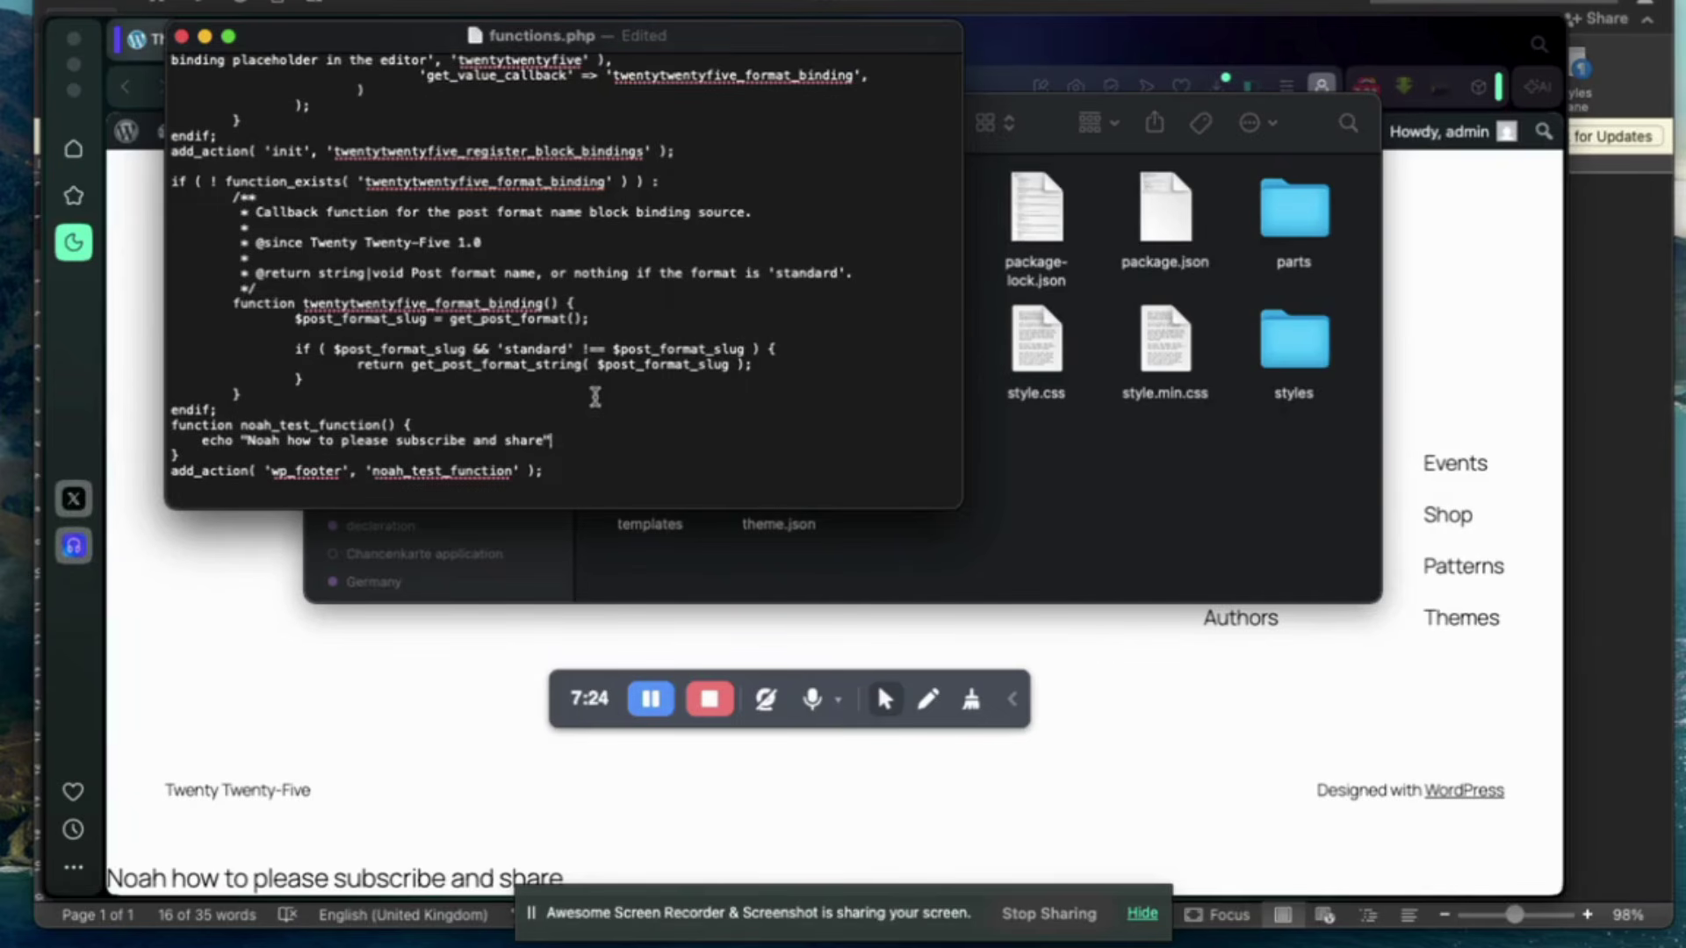
{"action": "left_click", "coordinate": [181, 37]}
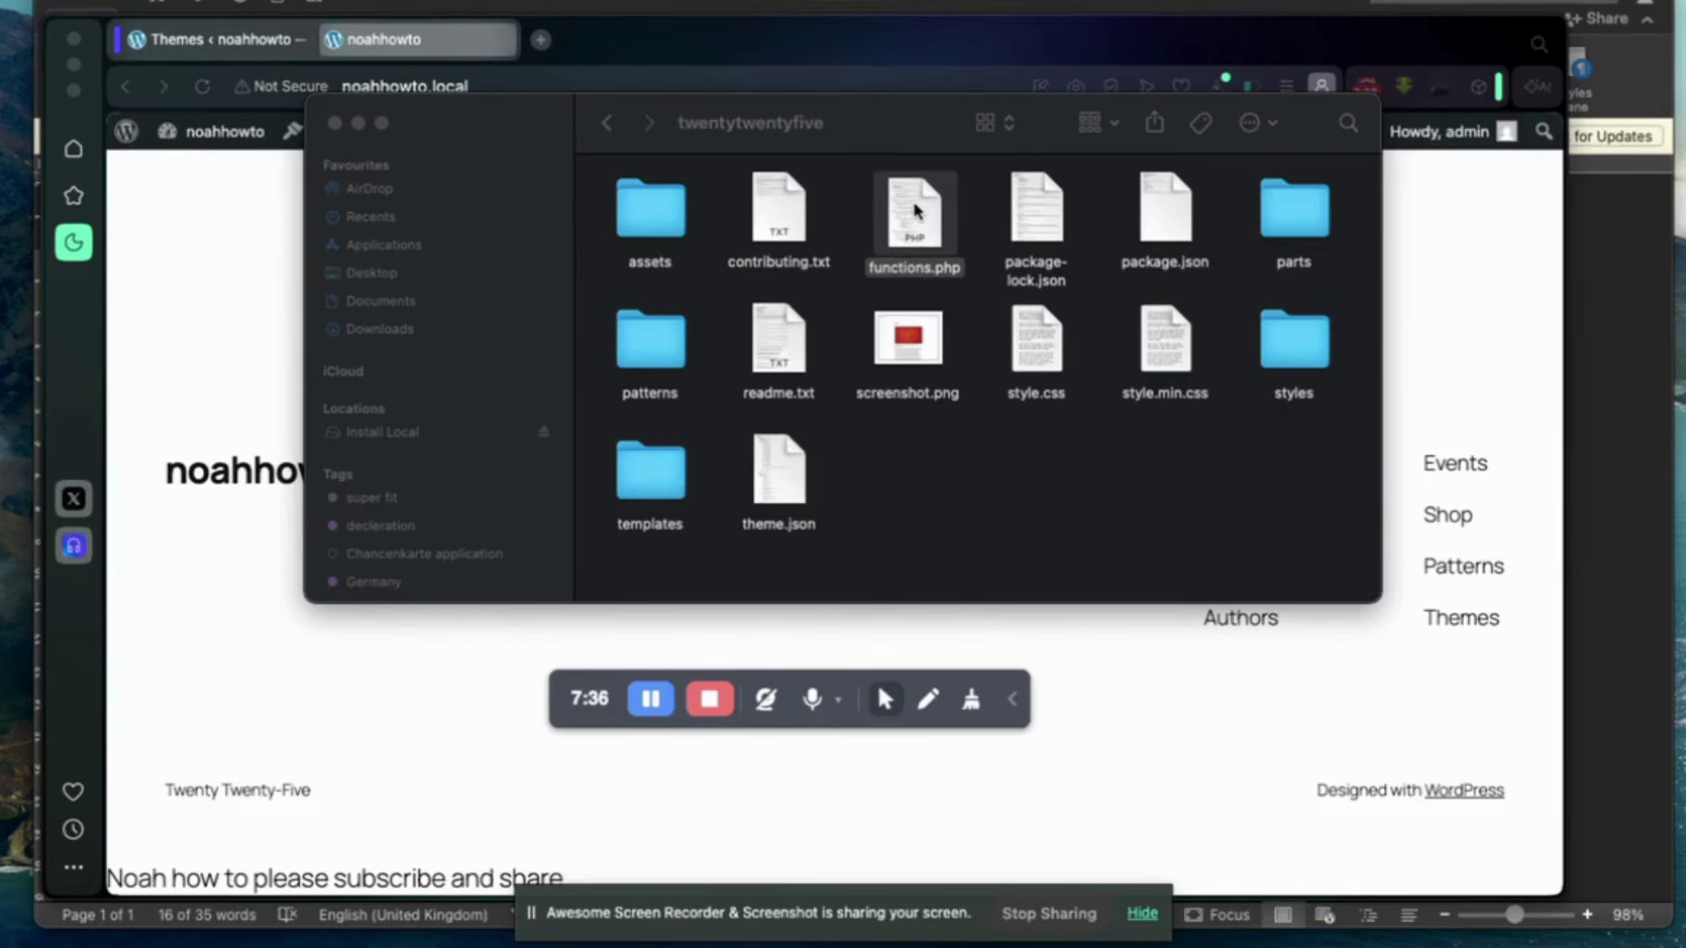
Reopen functions.php to verify the echo line lacks its semicolon, then return to the browser.
{"action": "right_click", "coordinate": [916, 210]}
{"action": "mouse_move", "coordinate": [1124, 243]}
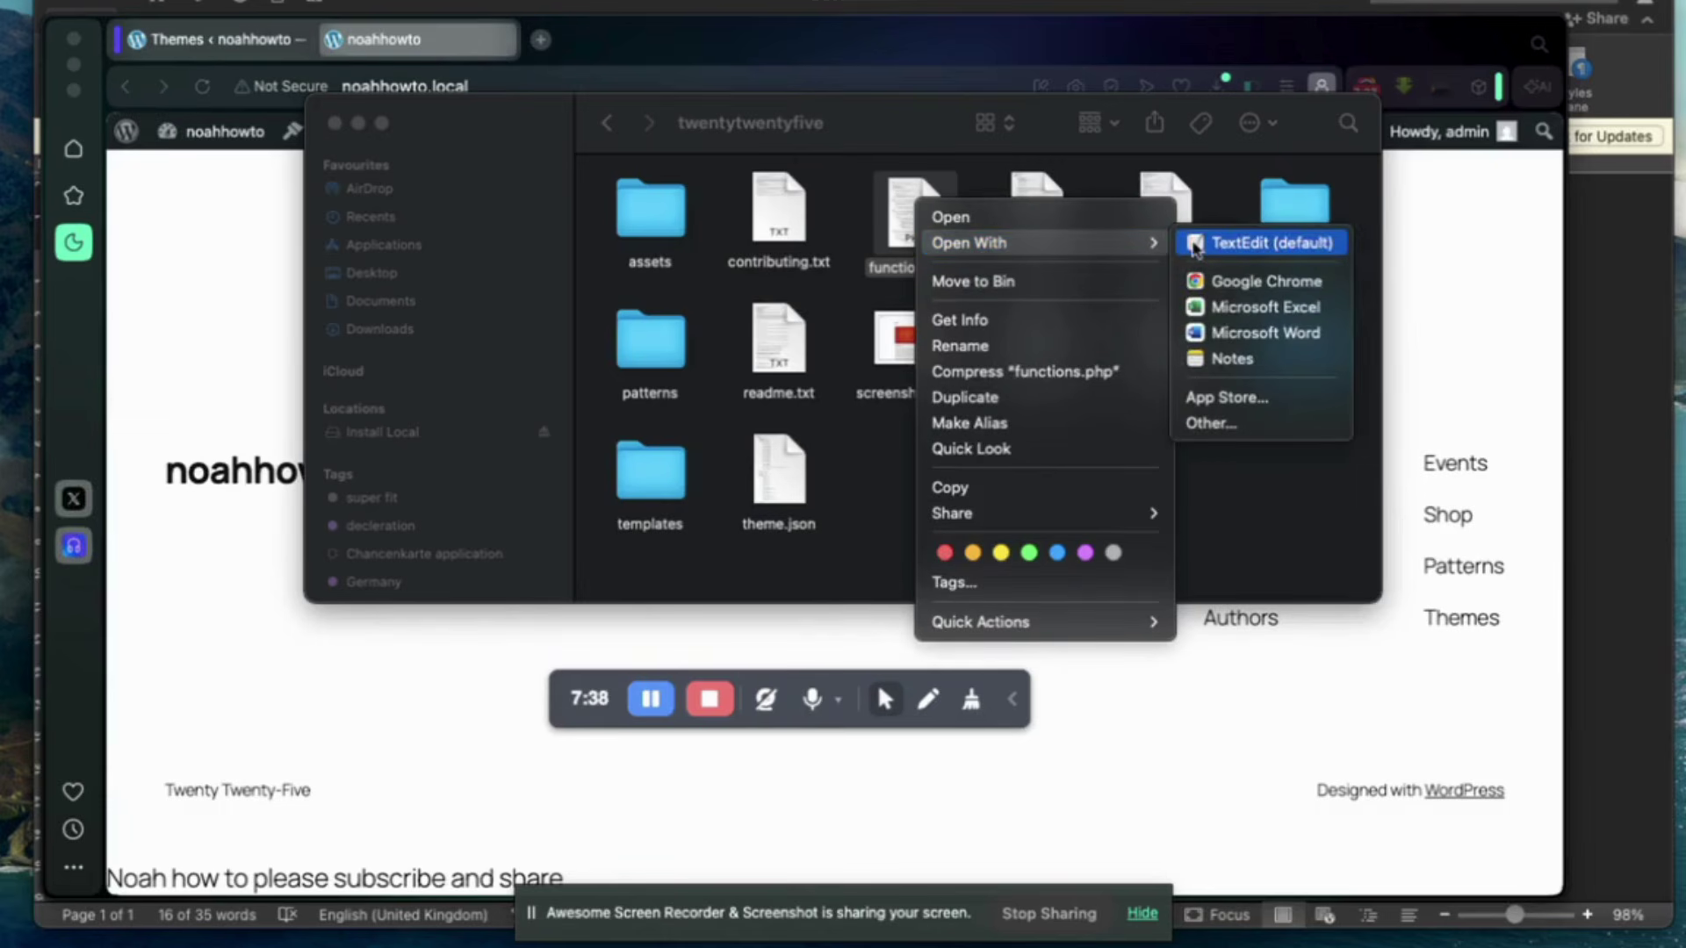
{"action": "left_click", "coordinate": [1196, 246]}
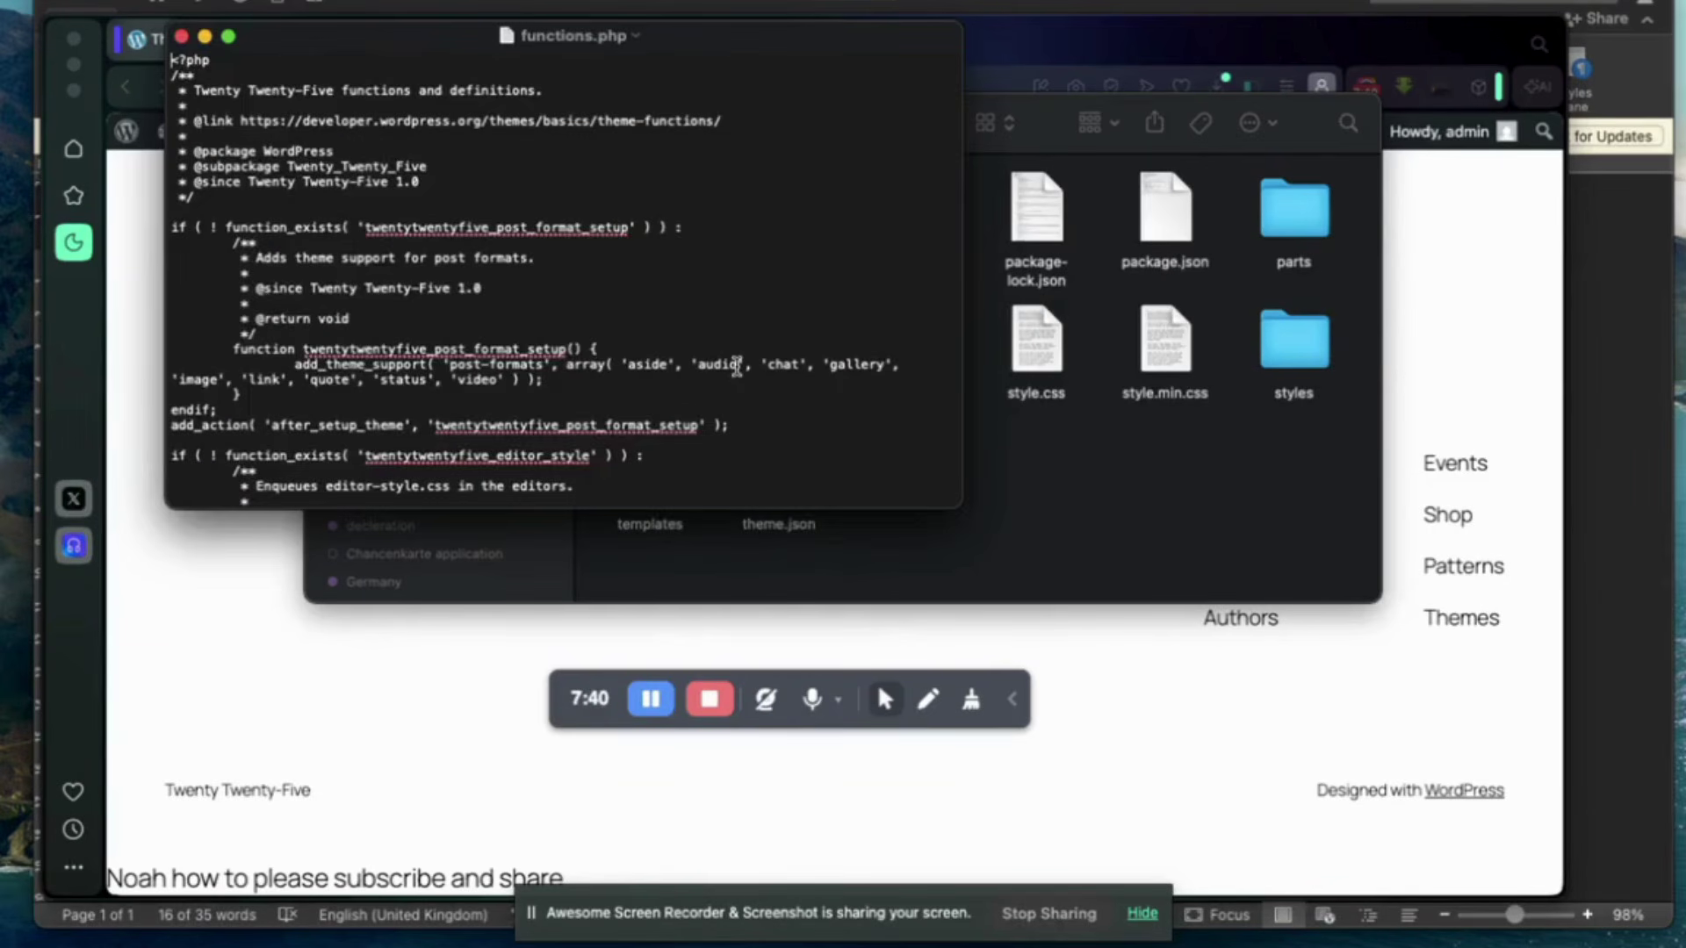
{"action": "scroll", "coordinate": [736, 367], "scroll_direction": "down", "scroll_amount": 20}
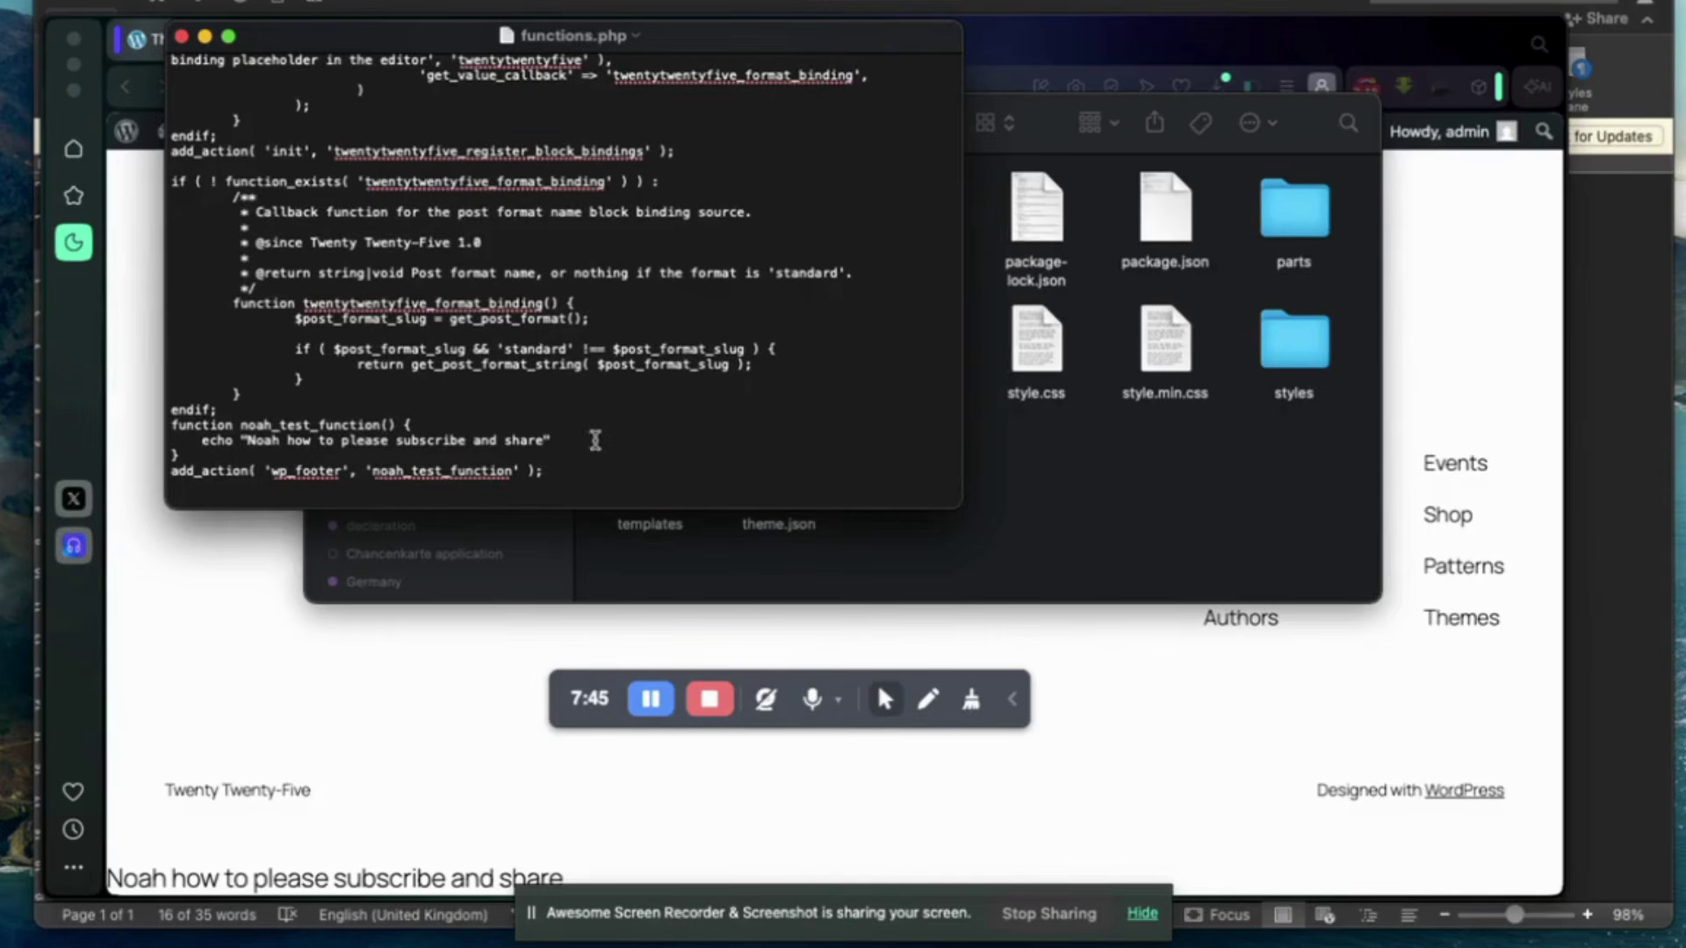
{"action": "left_click", "coordinate": [183, 37]}
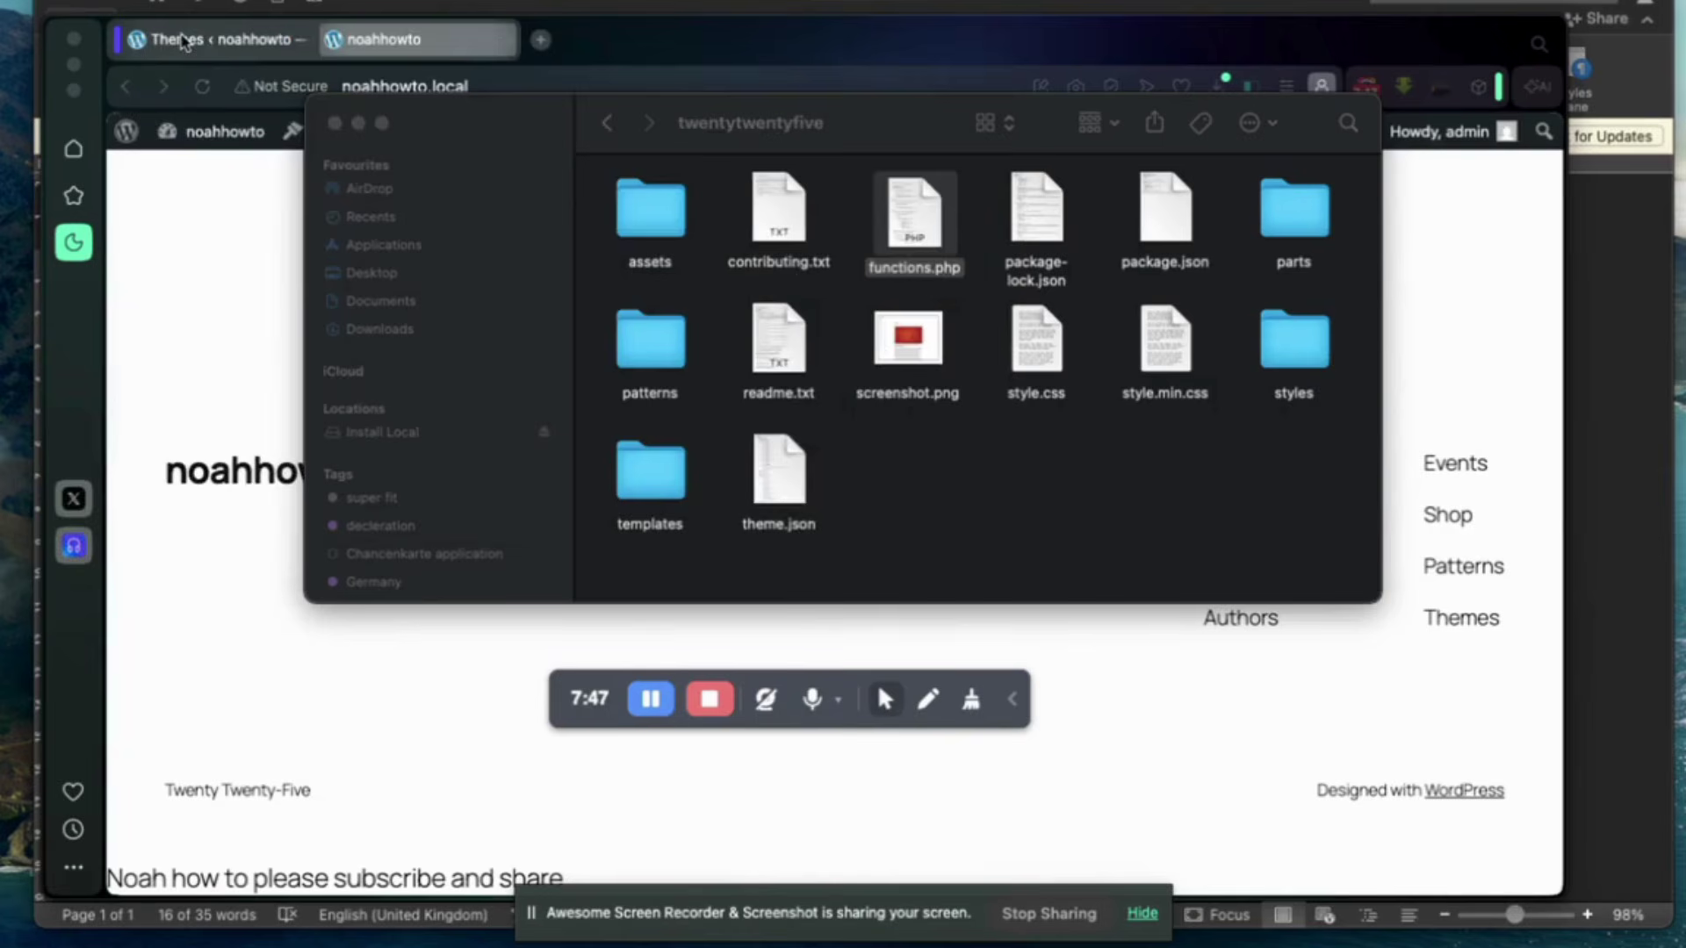
{"action": "left_click", "coordinate": [232, 525]}
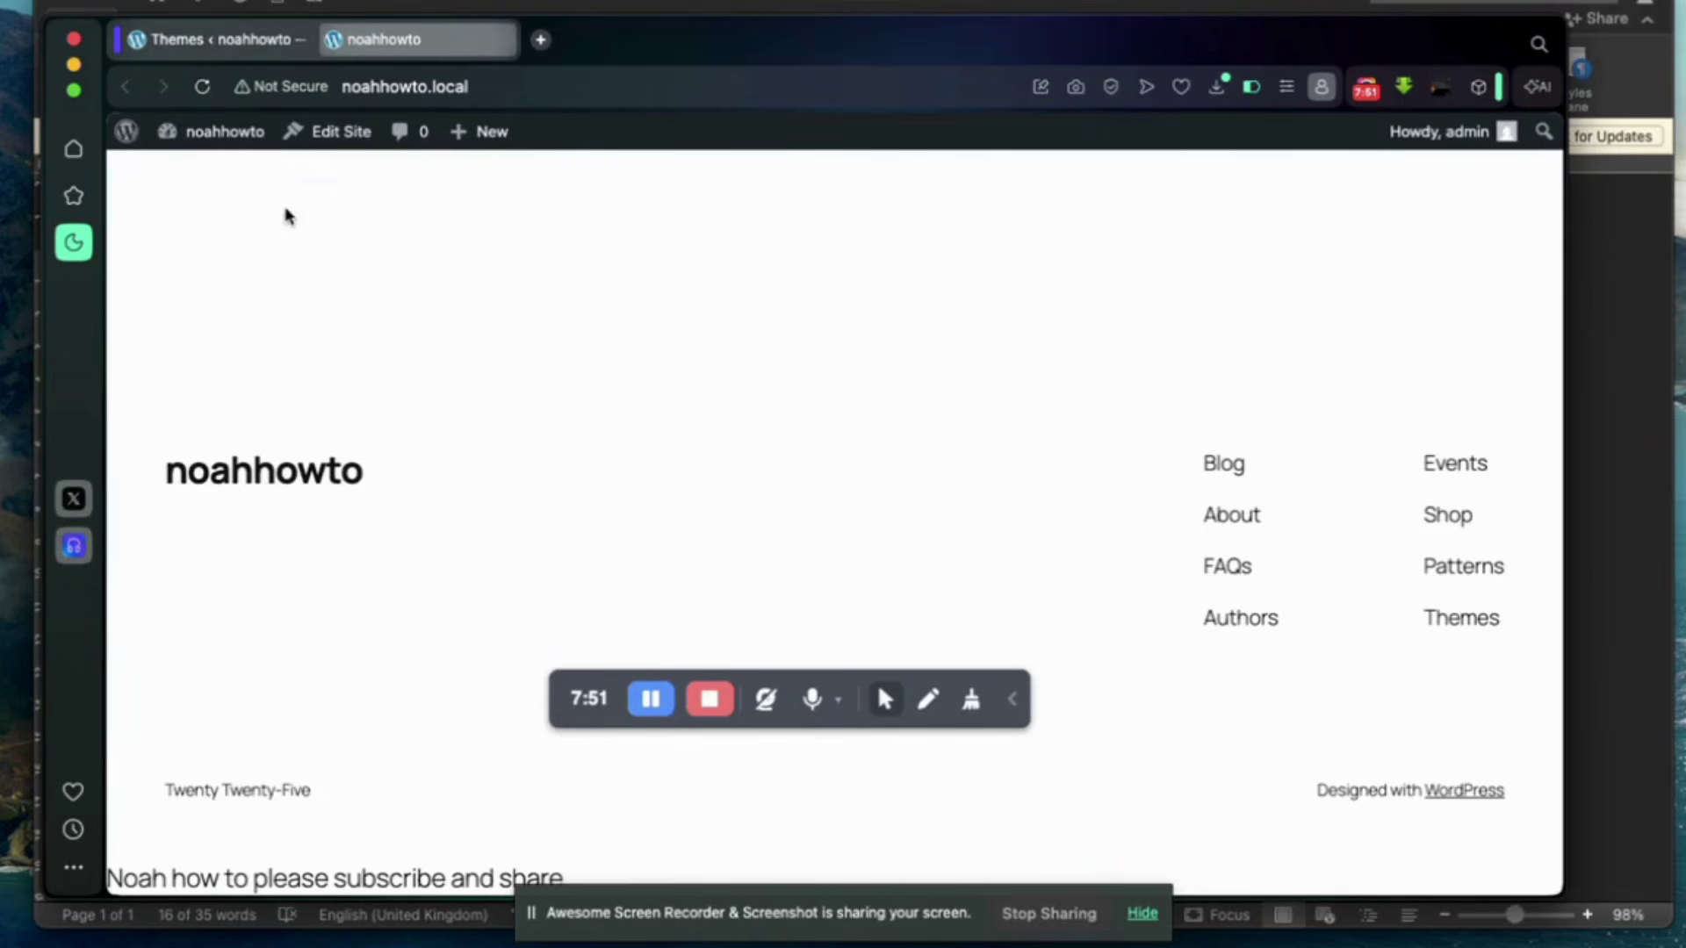
Reload the noahhowto front page twice to run the edited theme code.
{"action": "left_click", "coordinate": [202, 88]}
{"action": "left_click", "coordinate": [202, 88]}
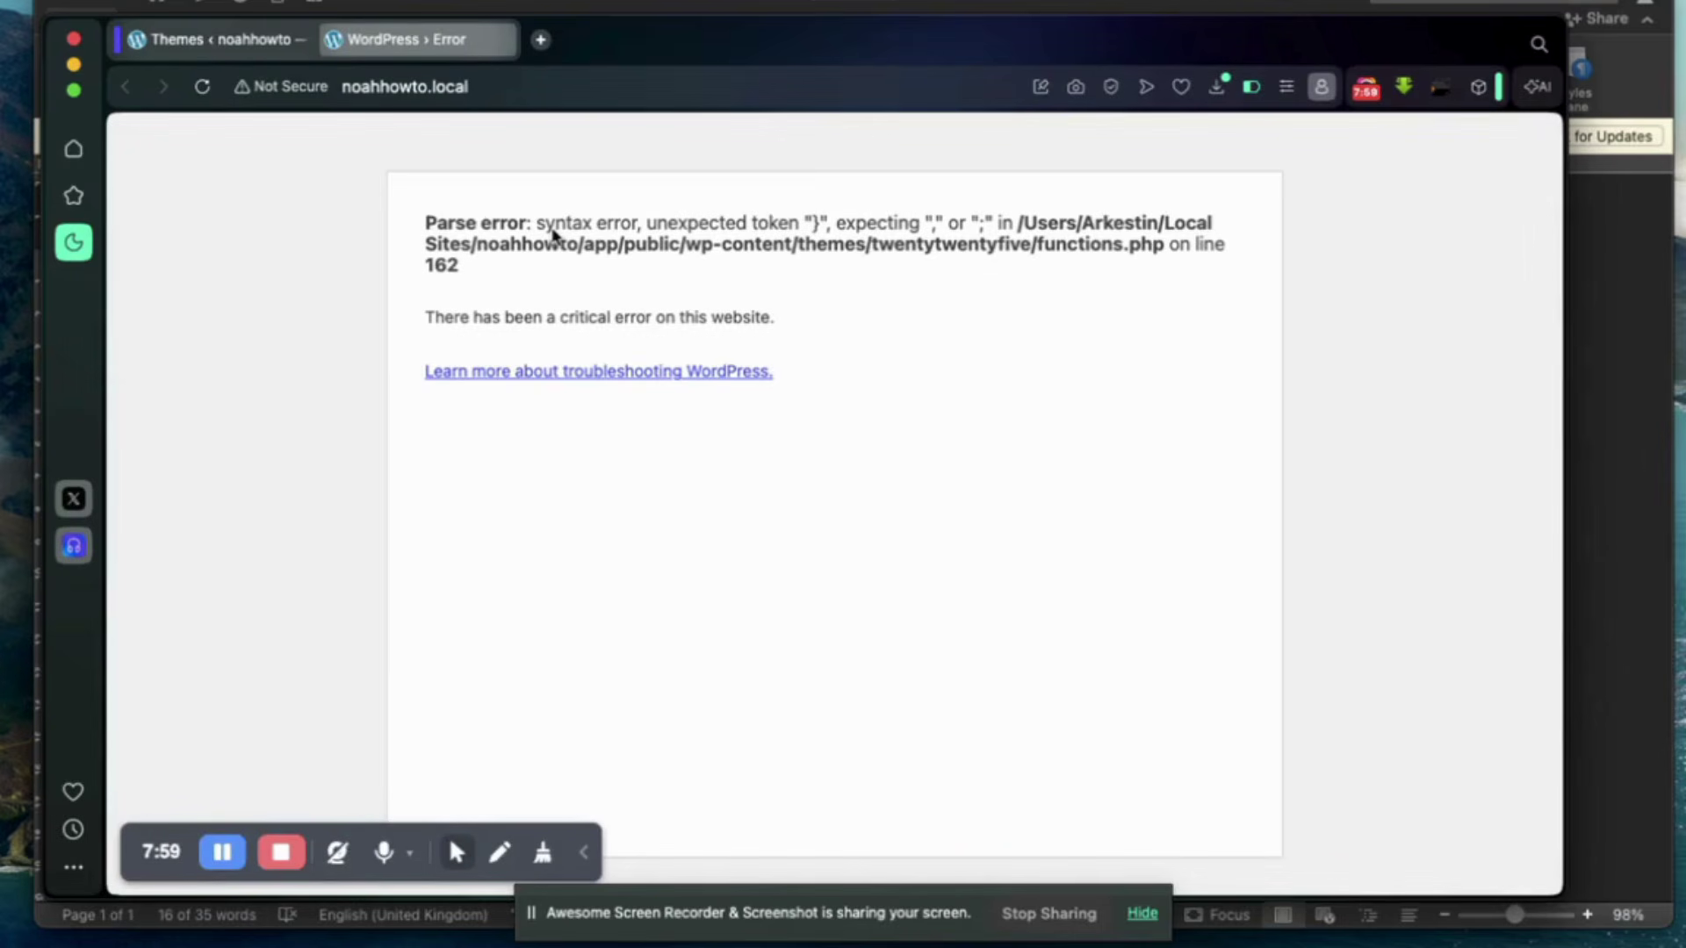